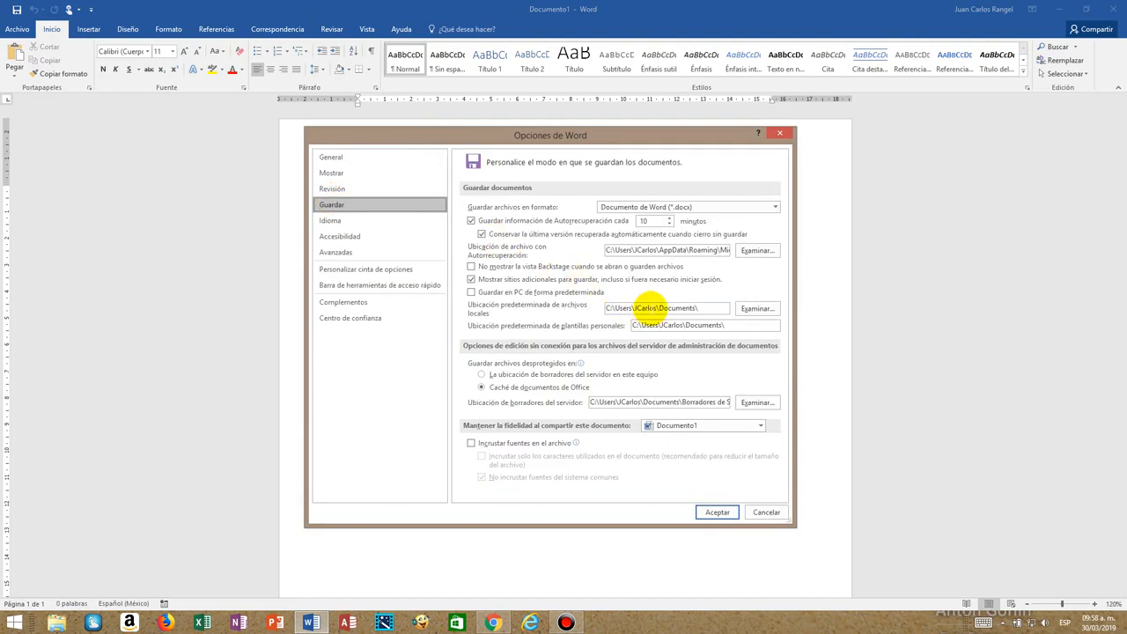
# Set the default personal templates location to the same Documents folder path as the default local files location and accept the options.
pyautogui.click(679, 326)
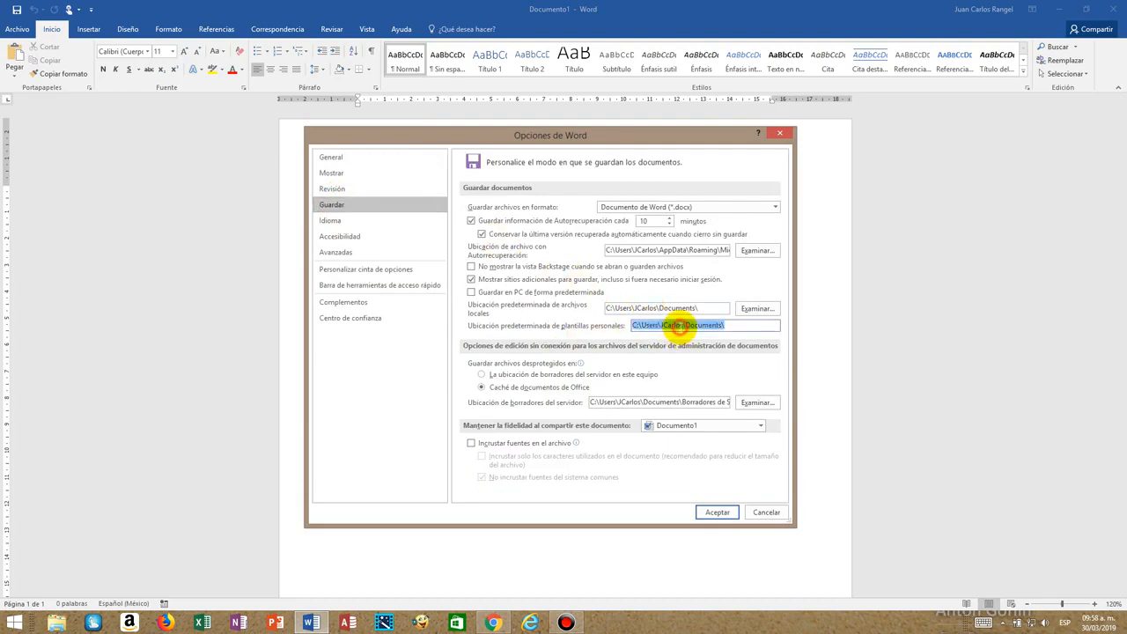
pyautogui.press('Delete')
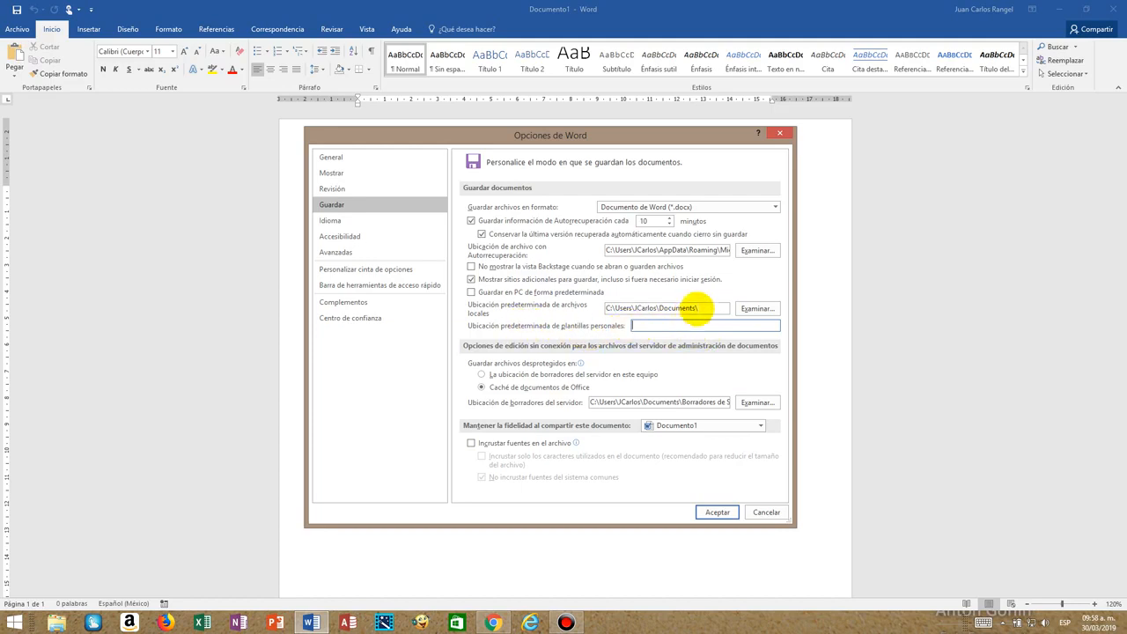
pyautogui.moveTo(699, 308); pyautogui.dragTo(588, 308)
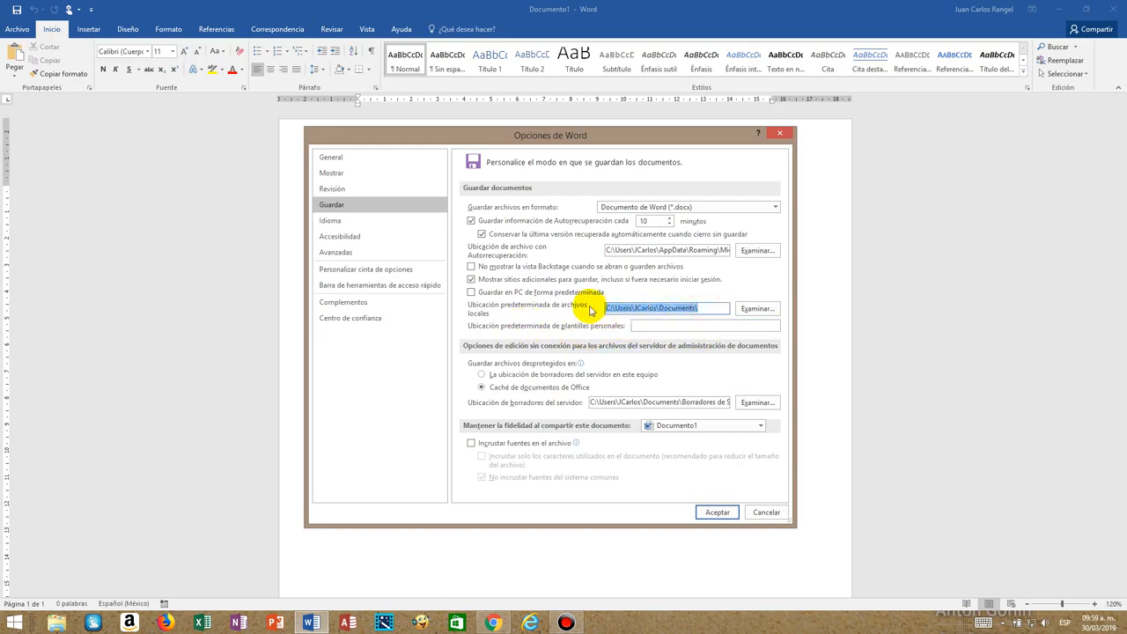
pyautogui.click(640, 325)
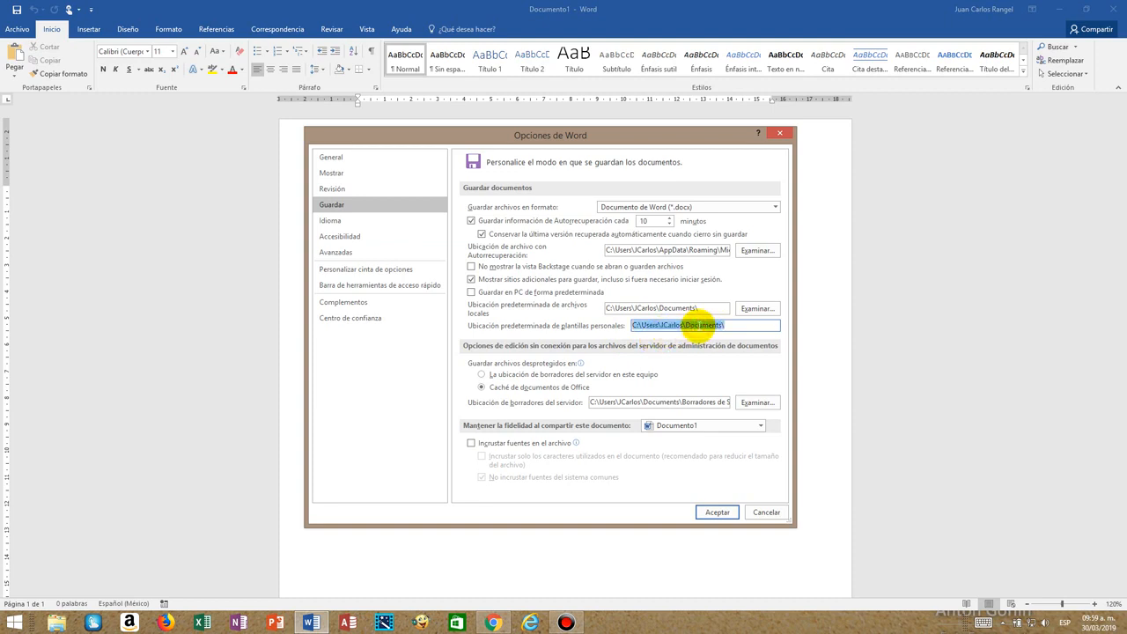
pyautogui.click(715, 514)
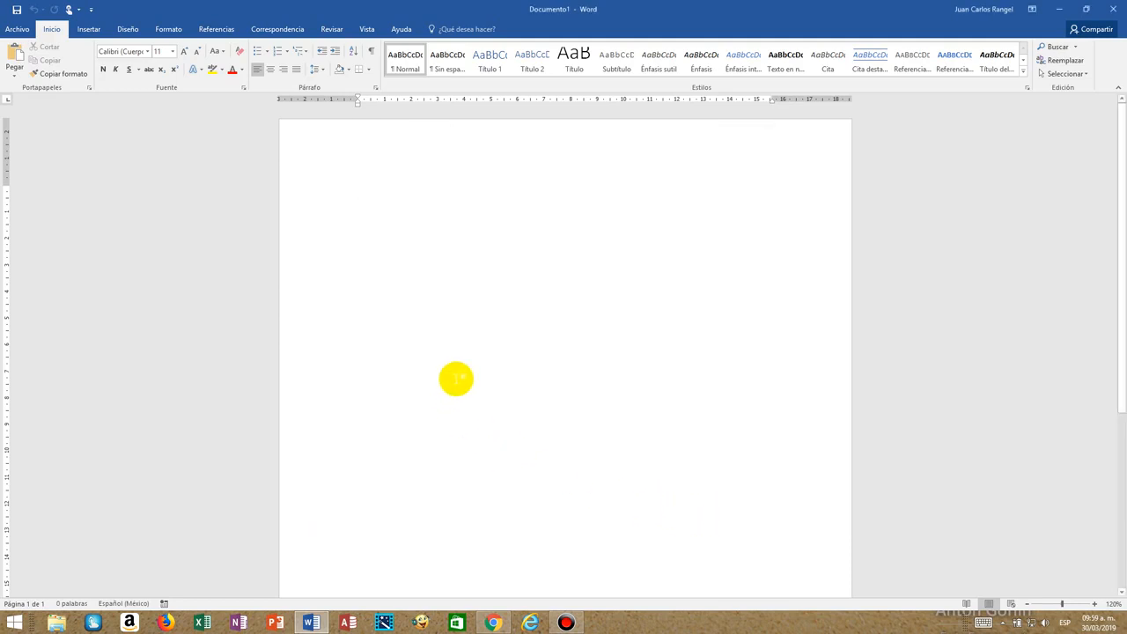
pyautogui.click(18, 30)
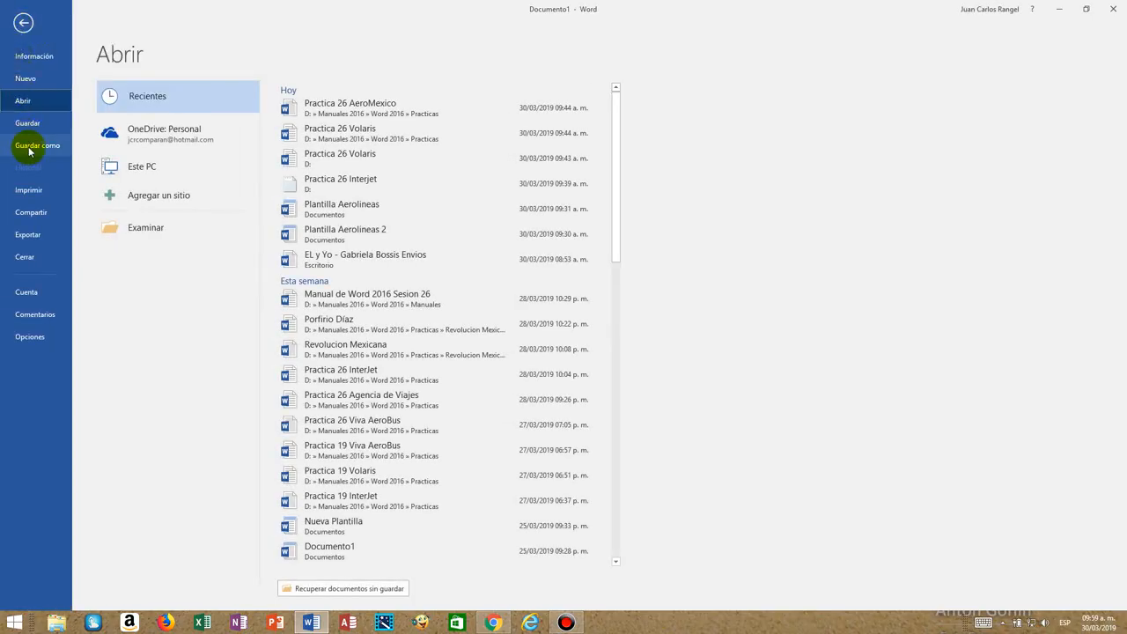
pyautogui.click(141, 227)
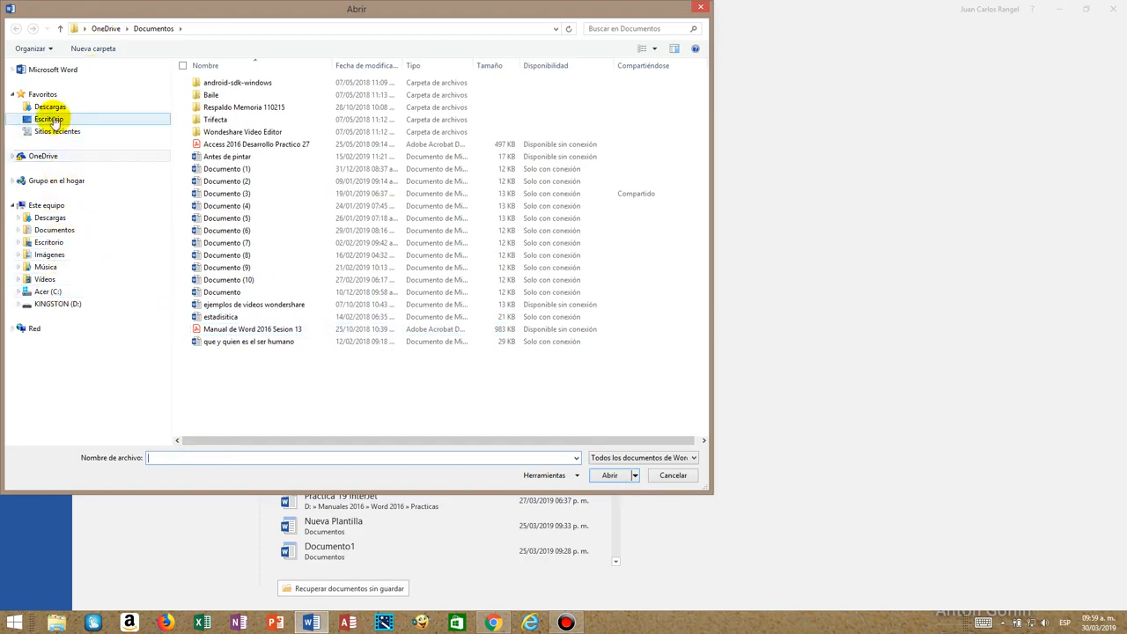
pyautogui.click(54, 230)
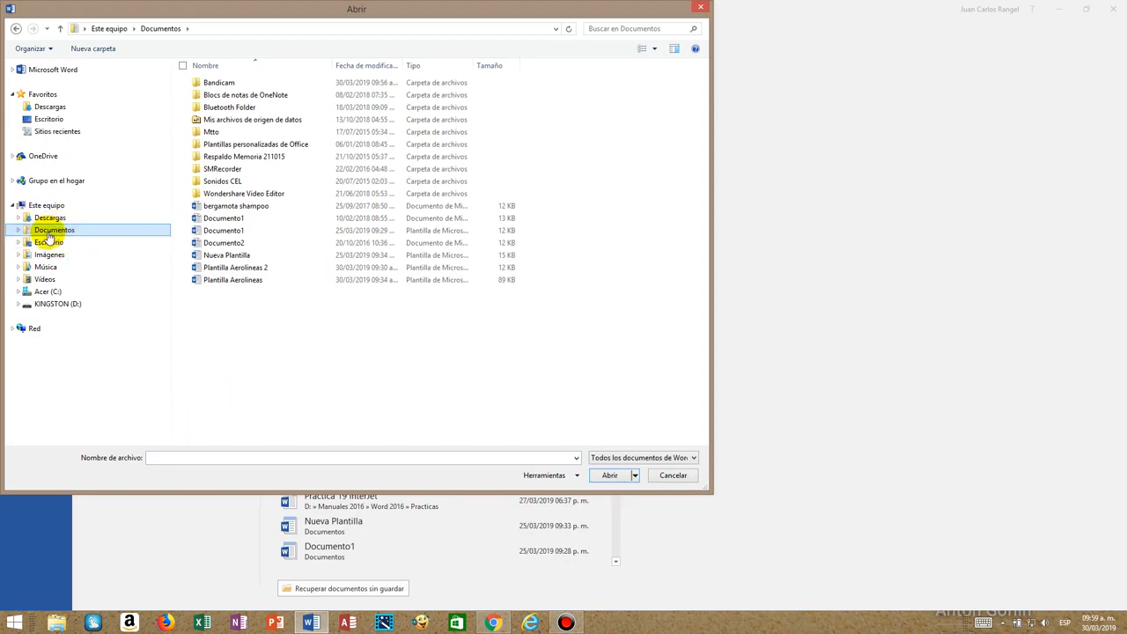
pyautogui.click(168, 455)
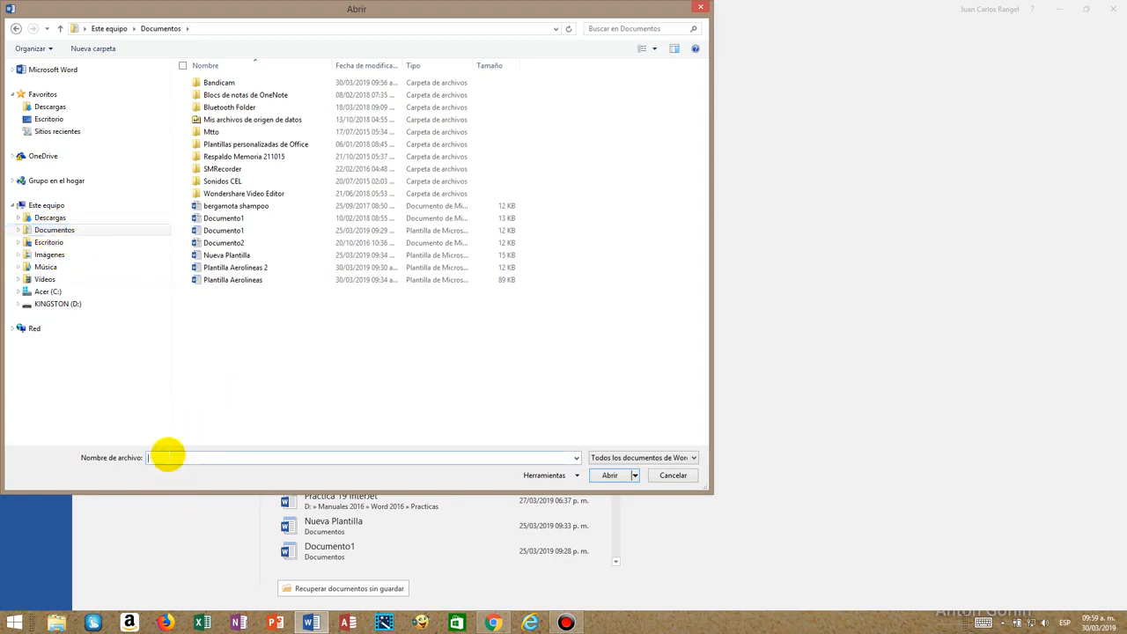
# Save the blank document in the Documents folder as a Word template (Plantilla de Word) named Plantilla Aerolineas 3.
pyautogui.write('Plantillas Aerolineas 3.dotx')
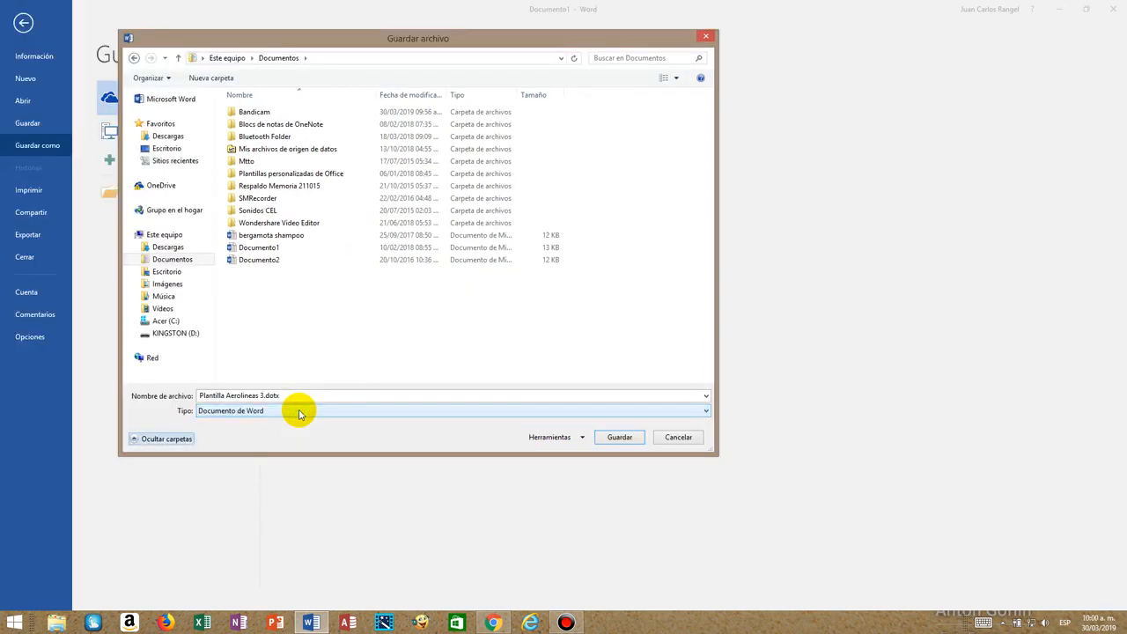
pyautogui.click(295, 410)
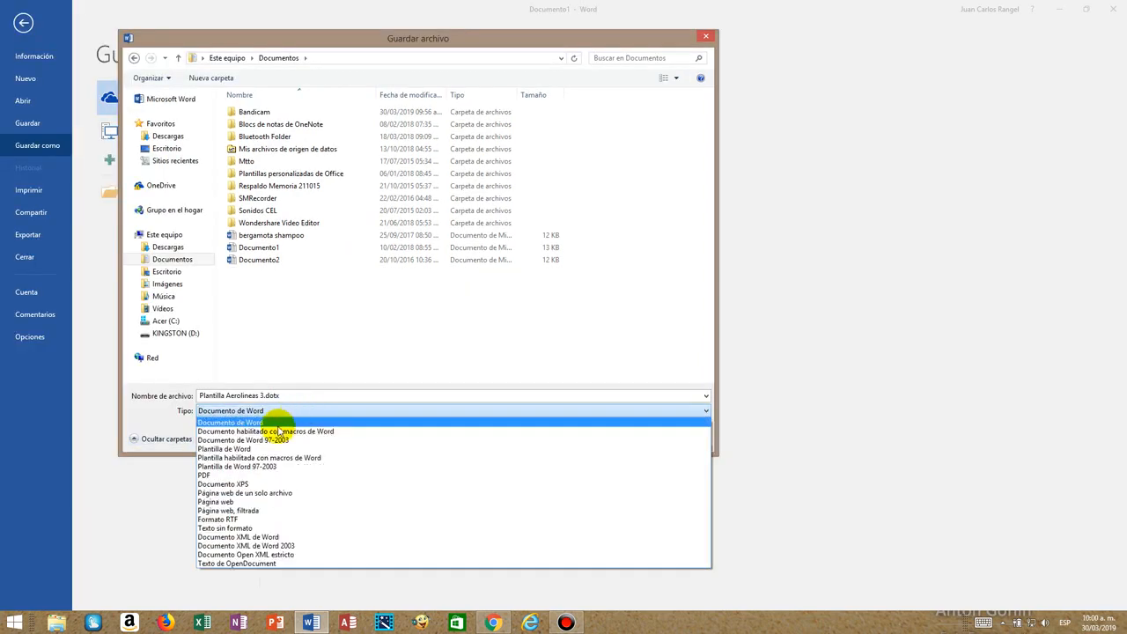
pyautogui.click(236, 449)
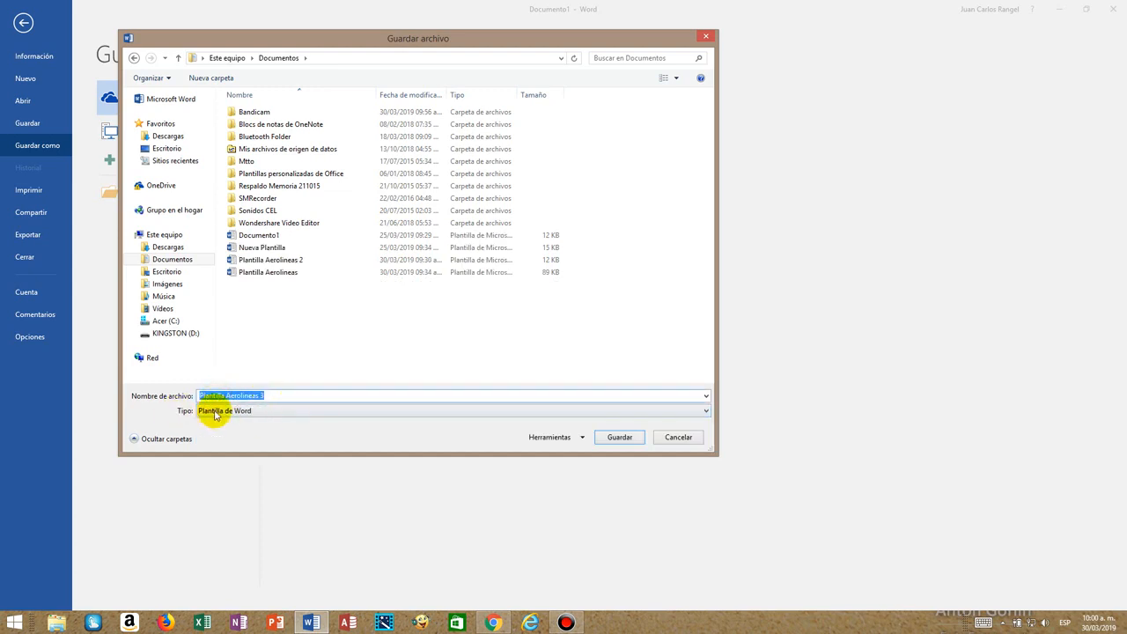
pyautogui.click(619, 436)
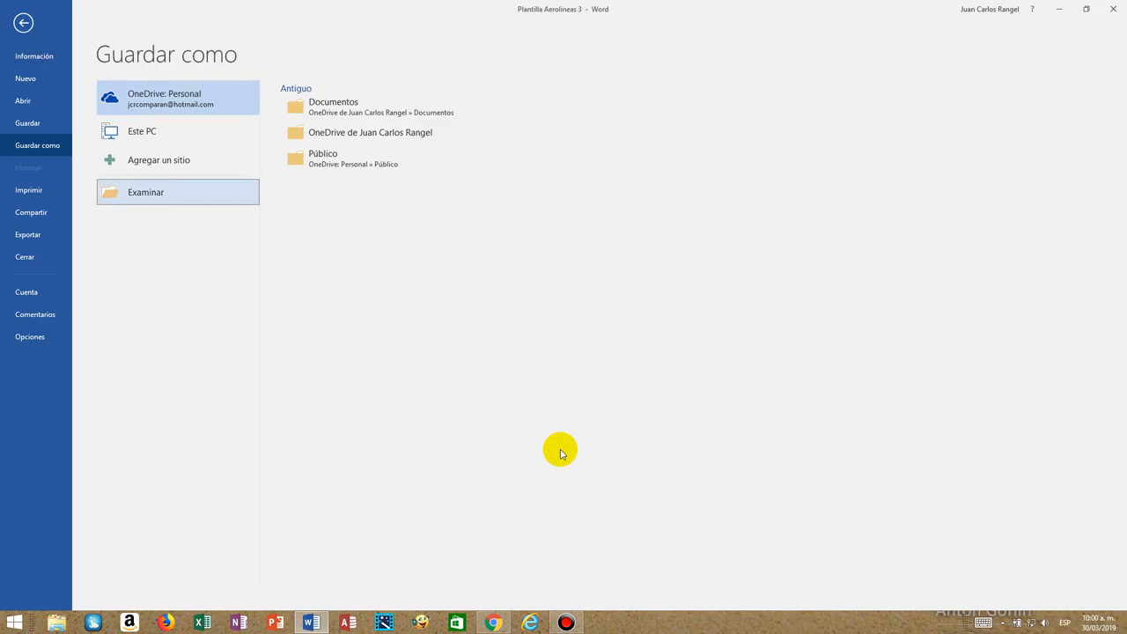
pyautogui.click(23, 23)
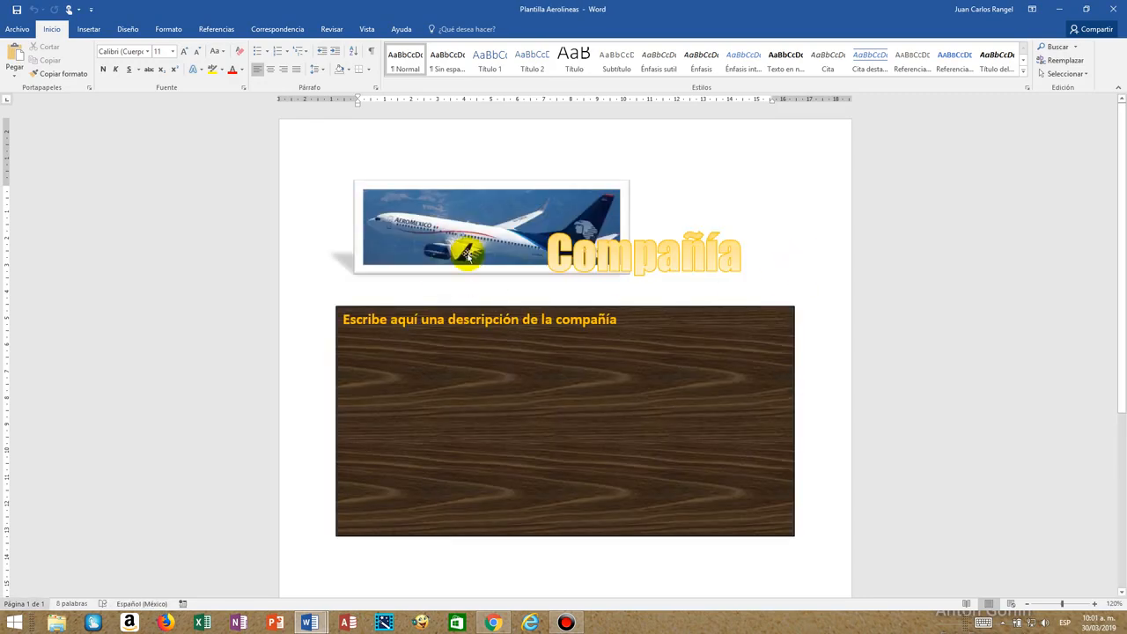
# Examine the picture styles and the text wrapping options available for the airplane picture.
pyautogui.click(467, 255)
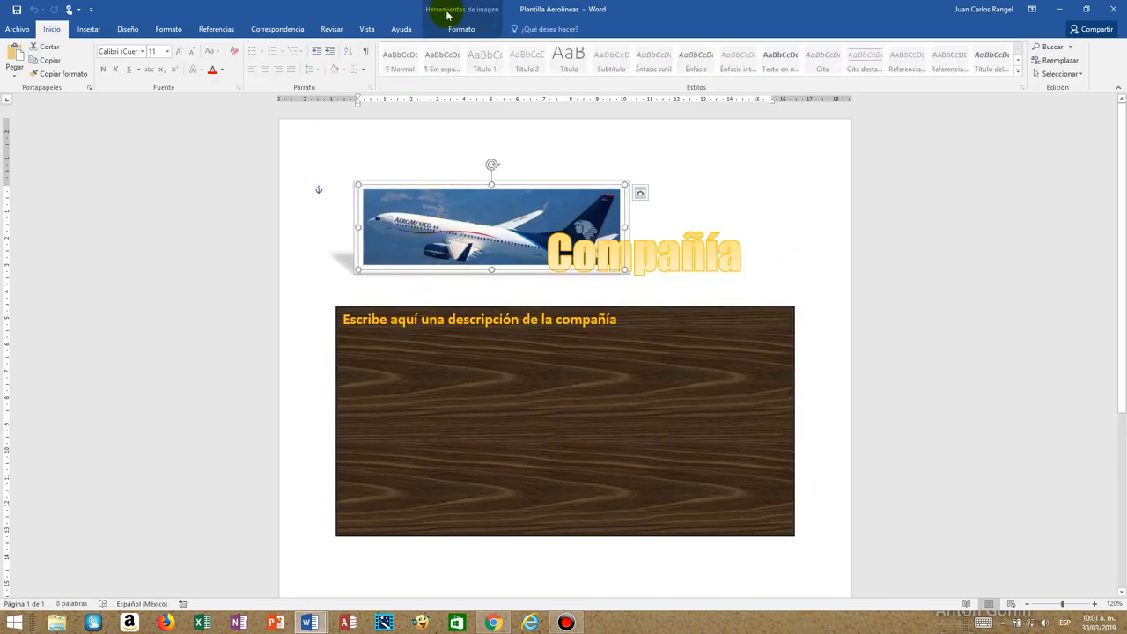
pyautogui.click(456, 27)
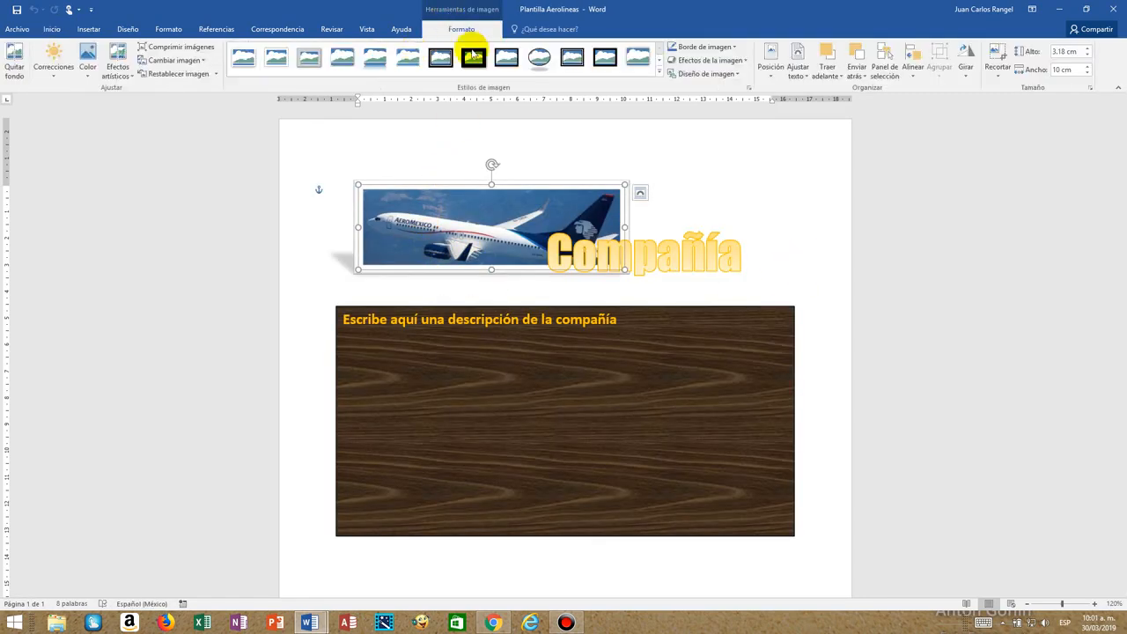
pyautogui.click(659, 74)
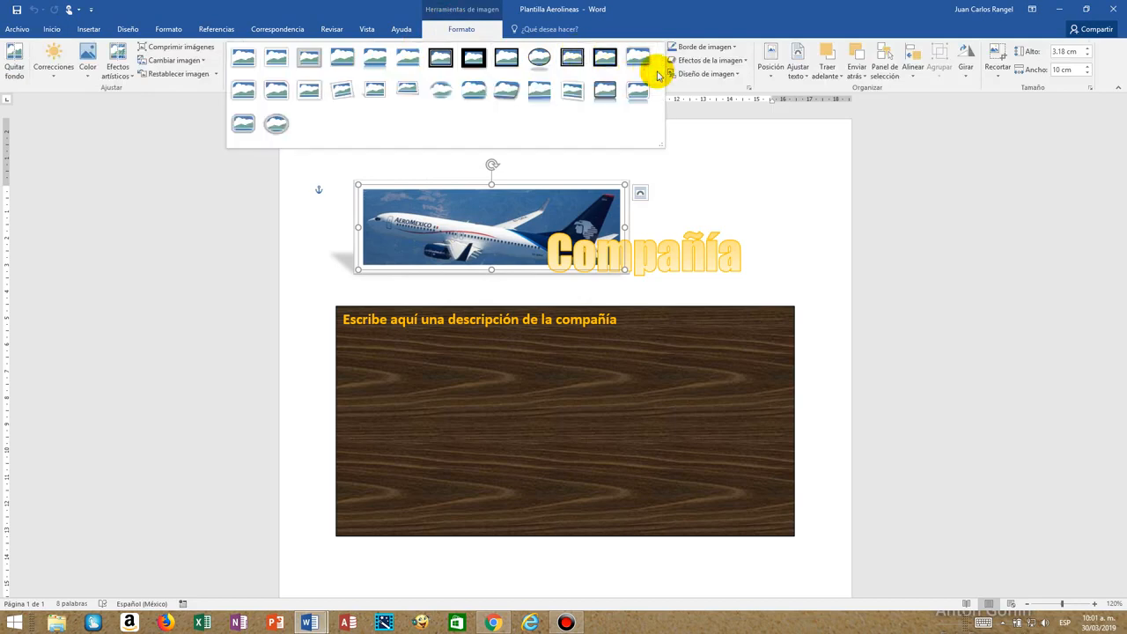
pyautogui.click(456, 32)
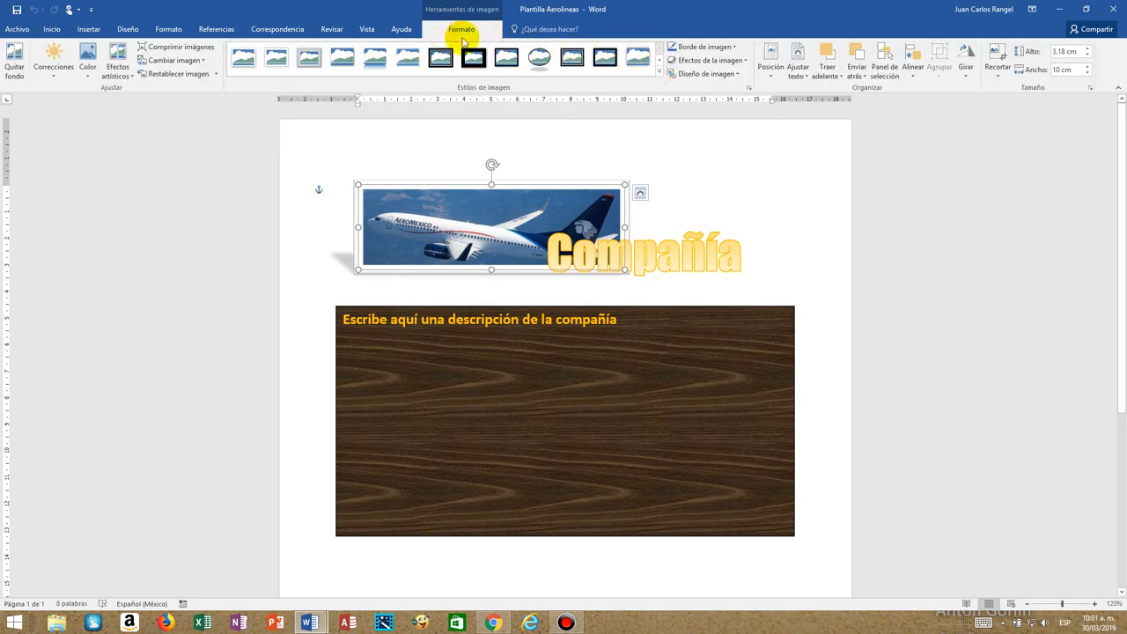
pyautogui.click(807, 76)
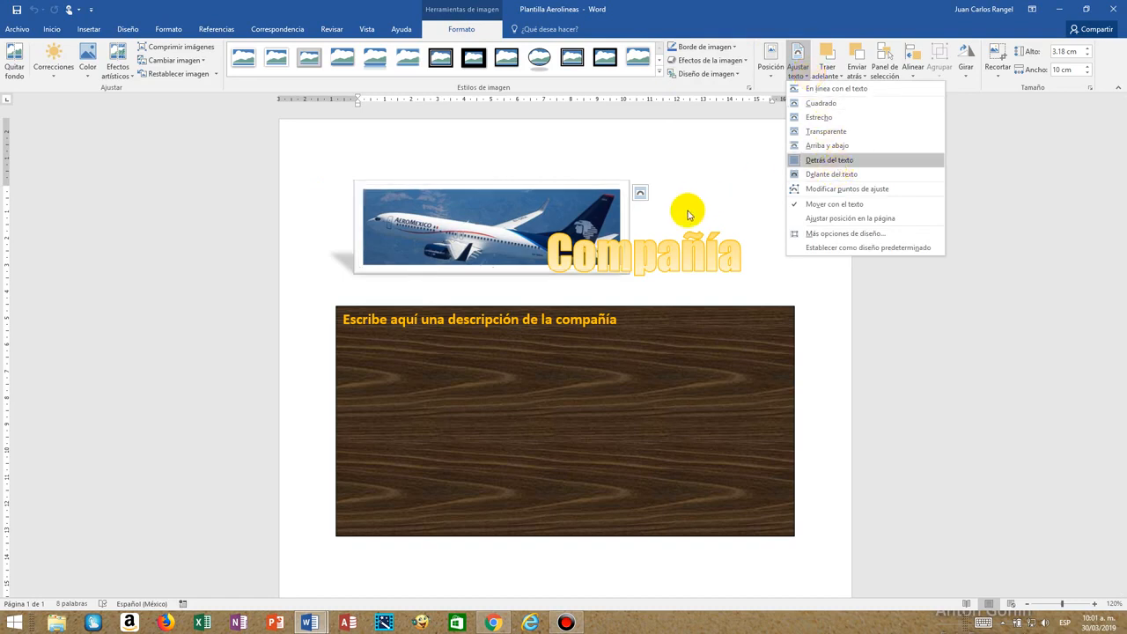
pyautogui.click(508, 146)
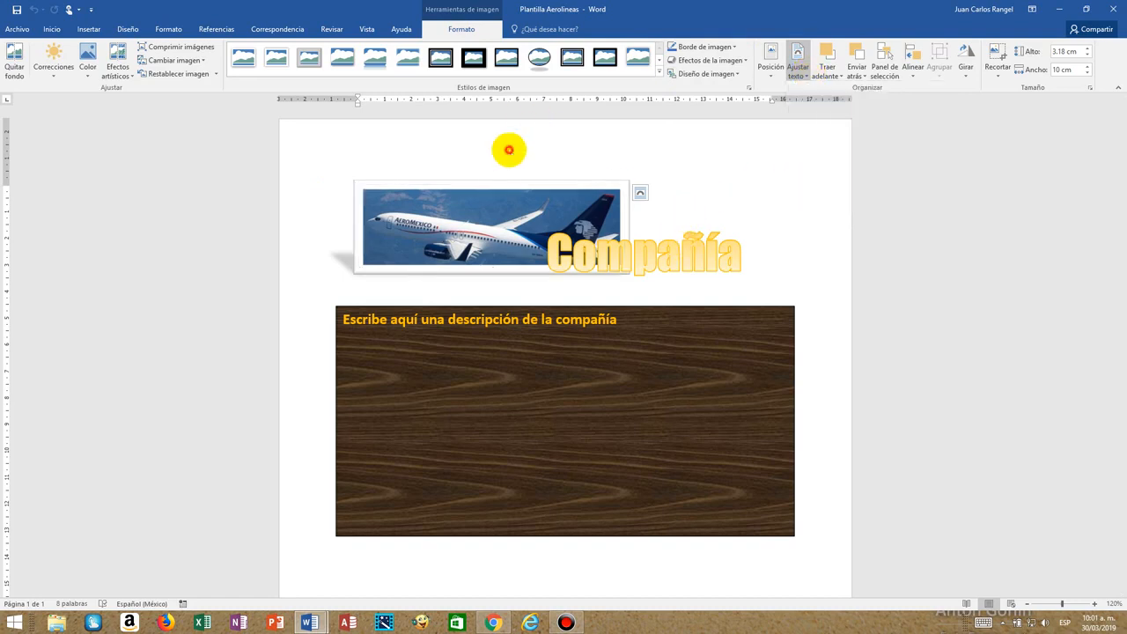
# Draw a text box about 6.05 cm wide and 2.34 cm high above the Compañía title.
pyautogui.click(87, 30)
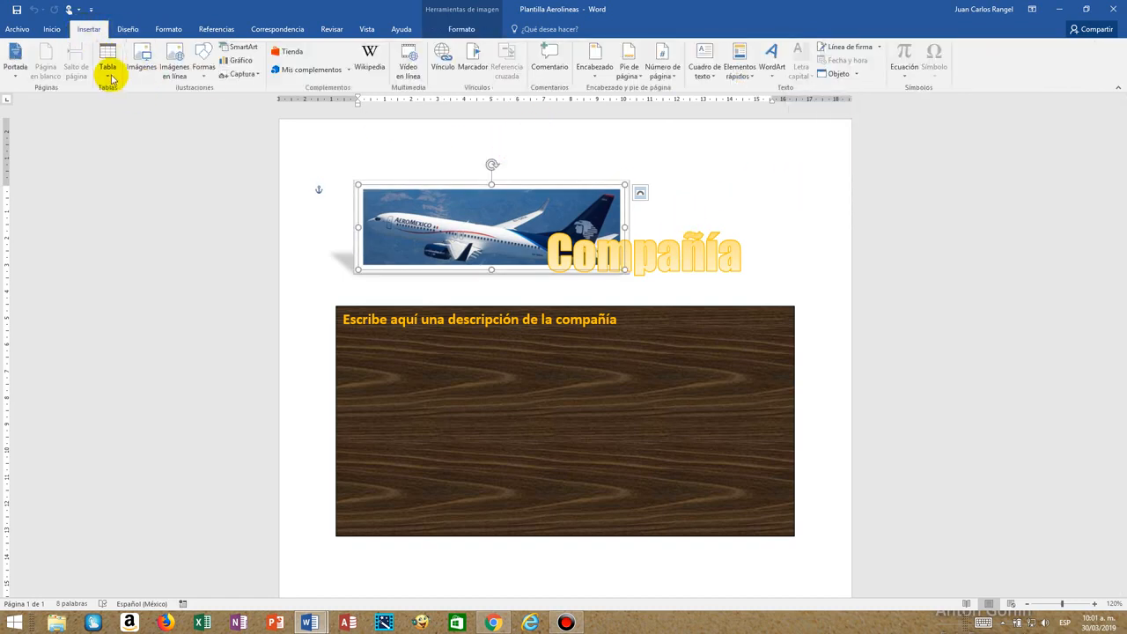
pyautogui.click(203, 72)
pyautogui.click(198, 102)
pyautogui.moveTo(623, 142); pyautogui.dragTo(784, 204)
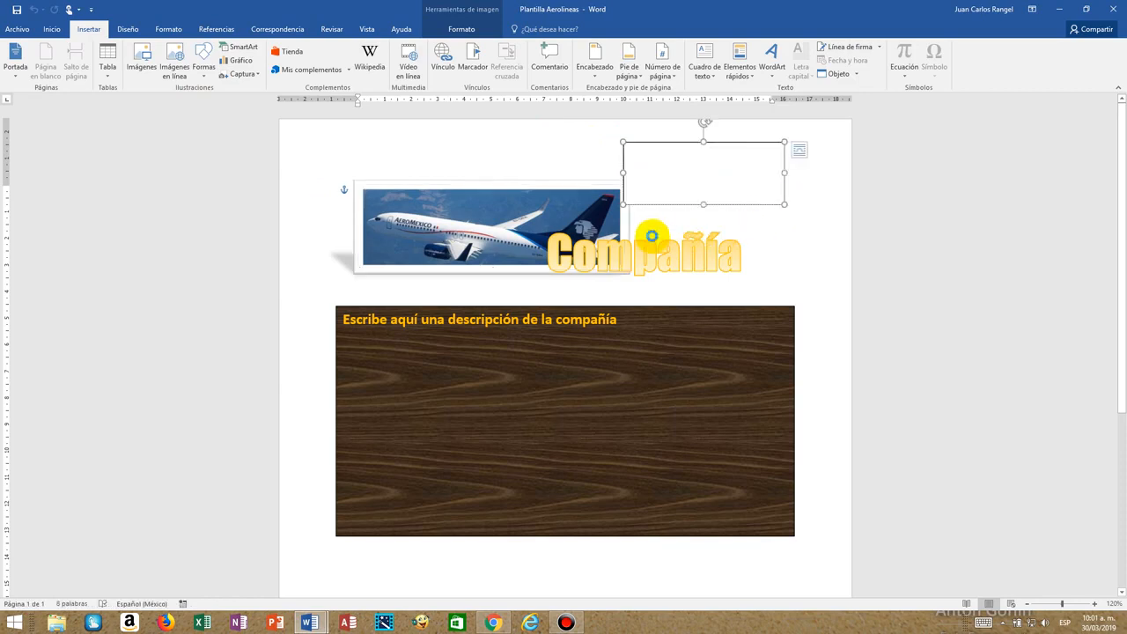
pyautogui.click(644, 154)
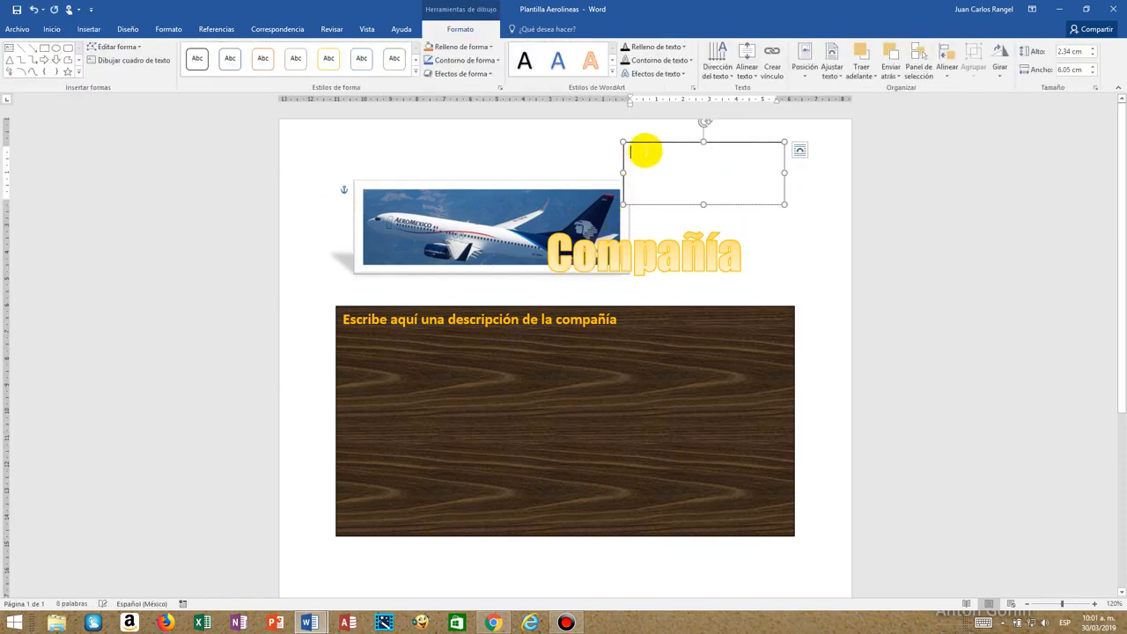
pyautogui.click(648, 142)
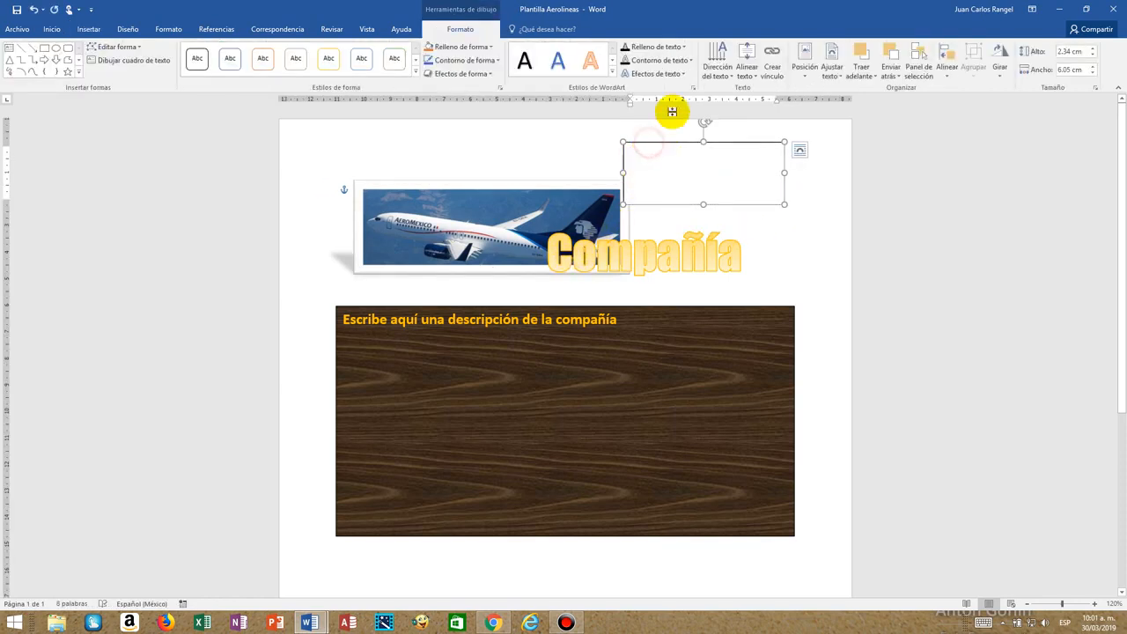
# Give the new empty text box an orange outline and remove the box from the page.
pyautogui.click(491, 51)
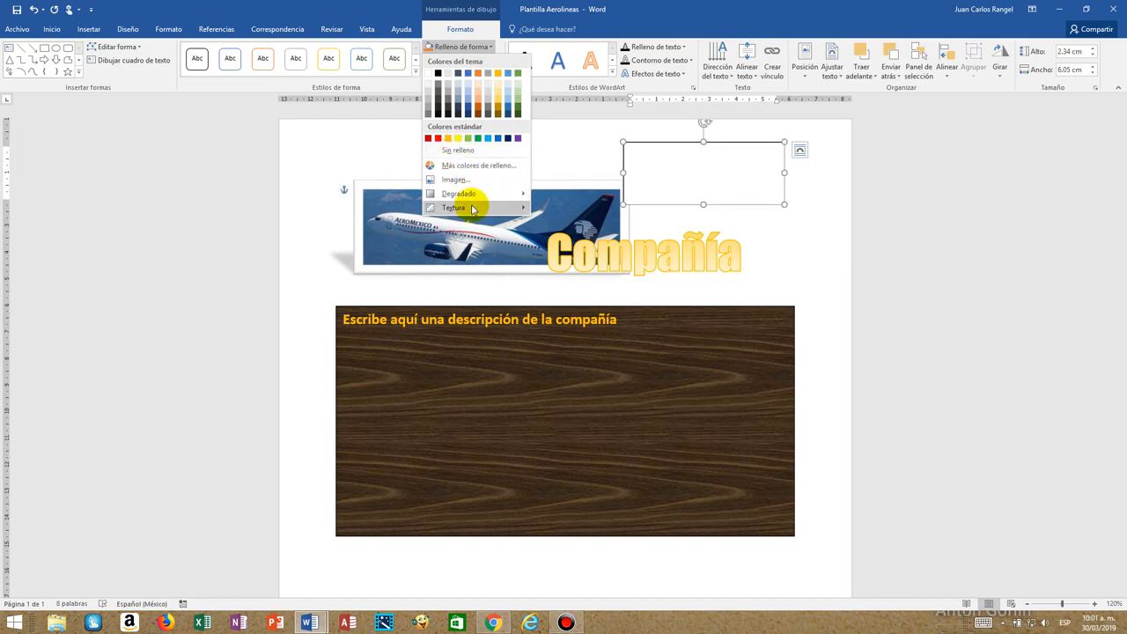
pyautogui.click(479, 48)
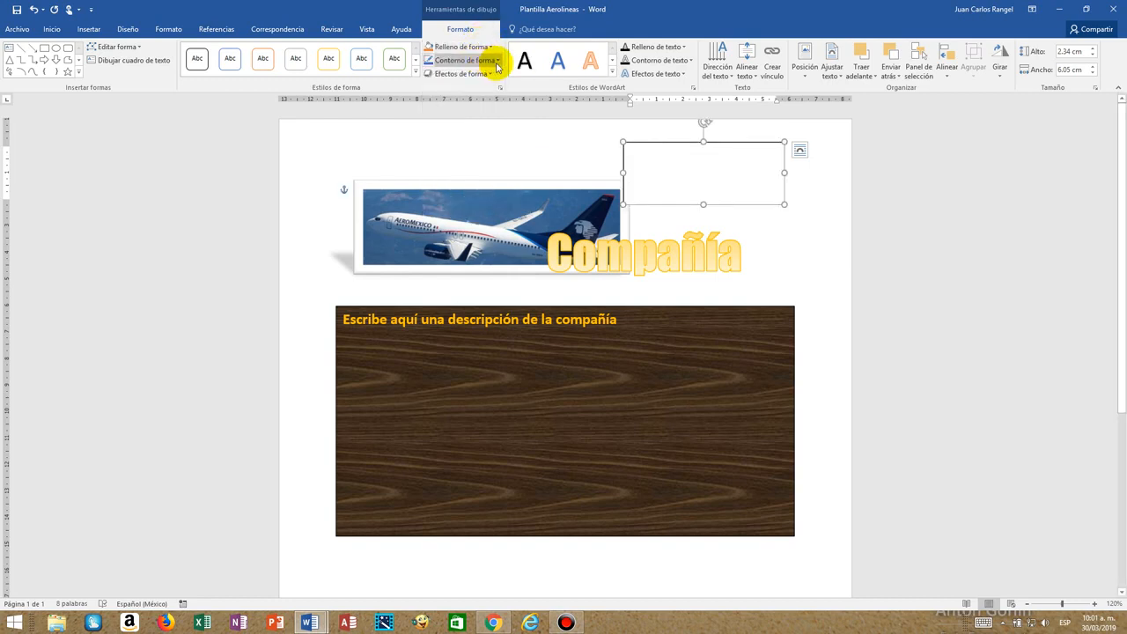
pyautogui.click(498, 63)
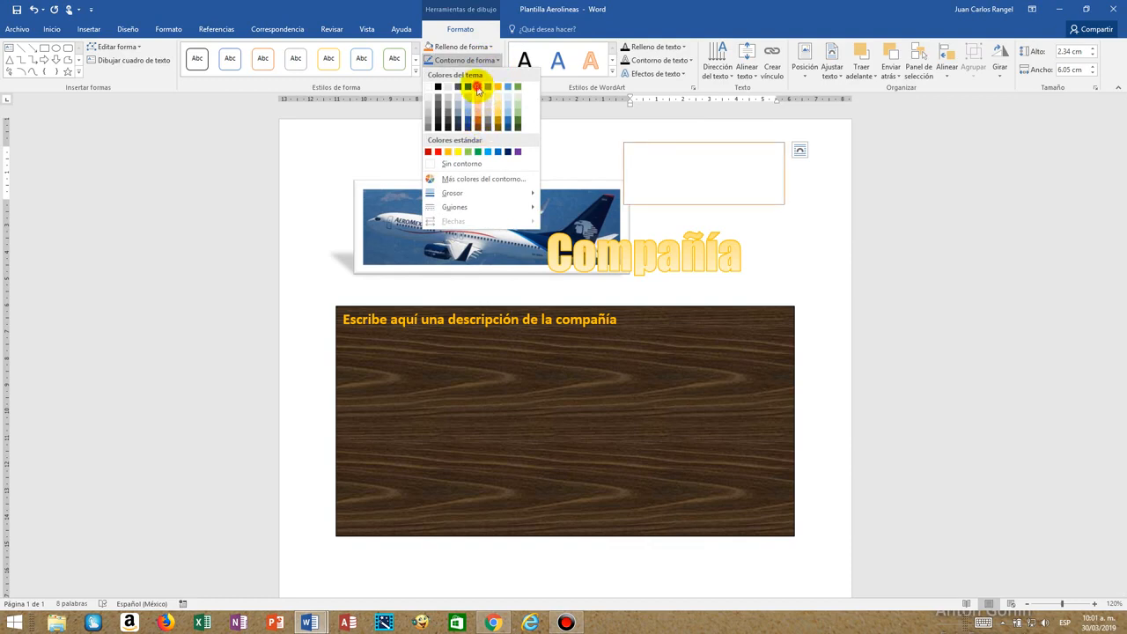
pyautogui.click(477, 87)
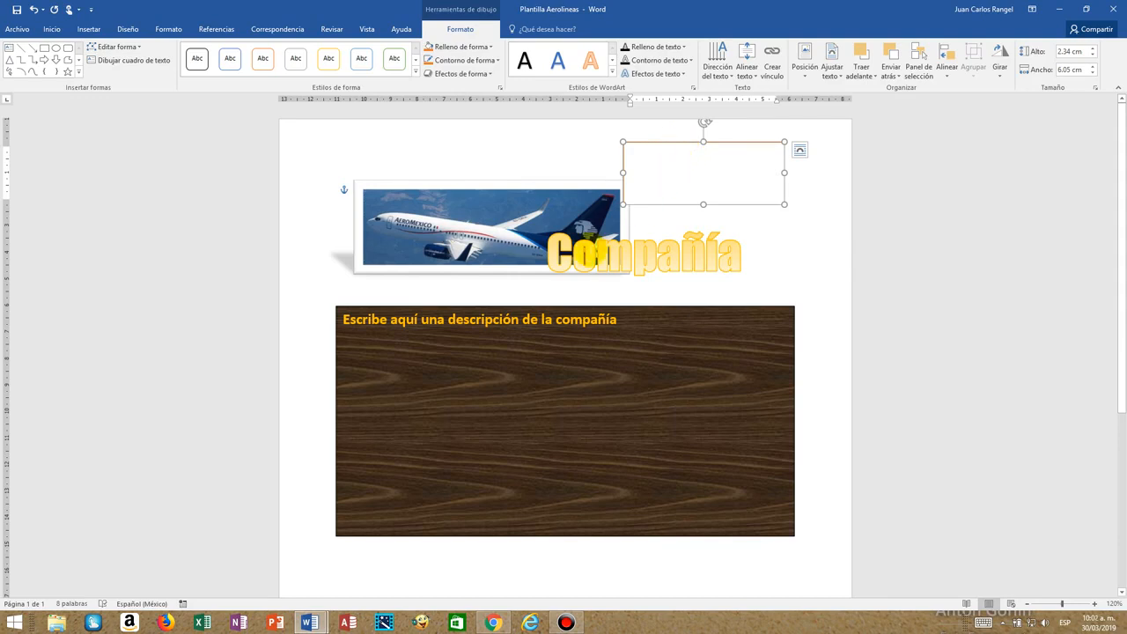
pyautogui.click(606, 230)
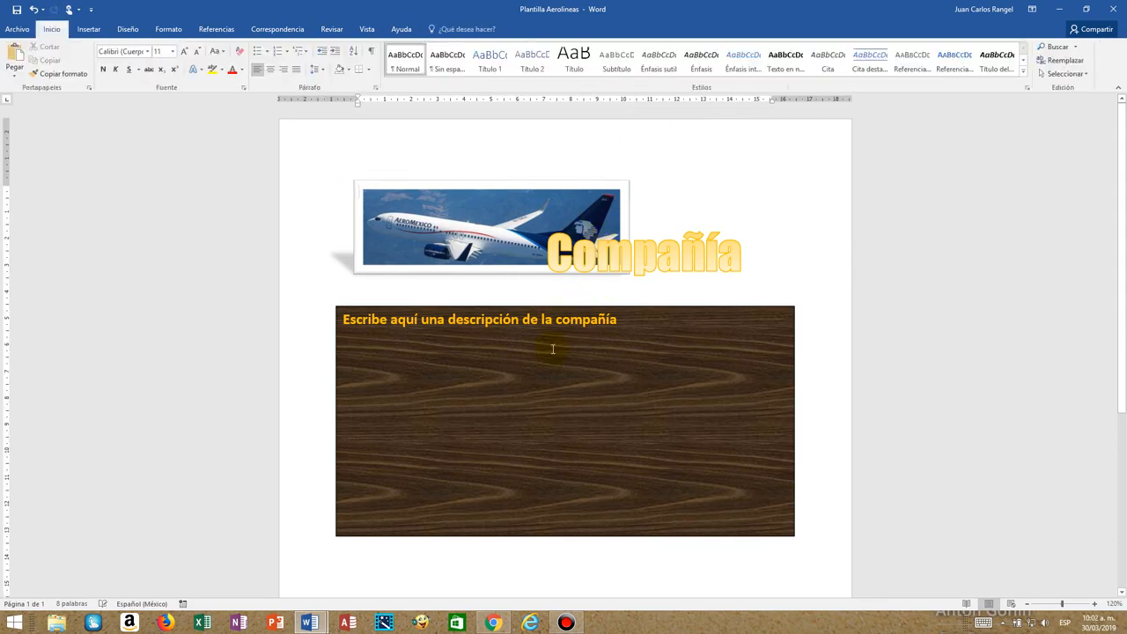
# Examine the texture fill options of the wood-textured description box and its placeholder text.
pyautogui.click(552, 319)
pyautogui.click(434, 309)
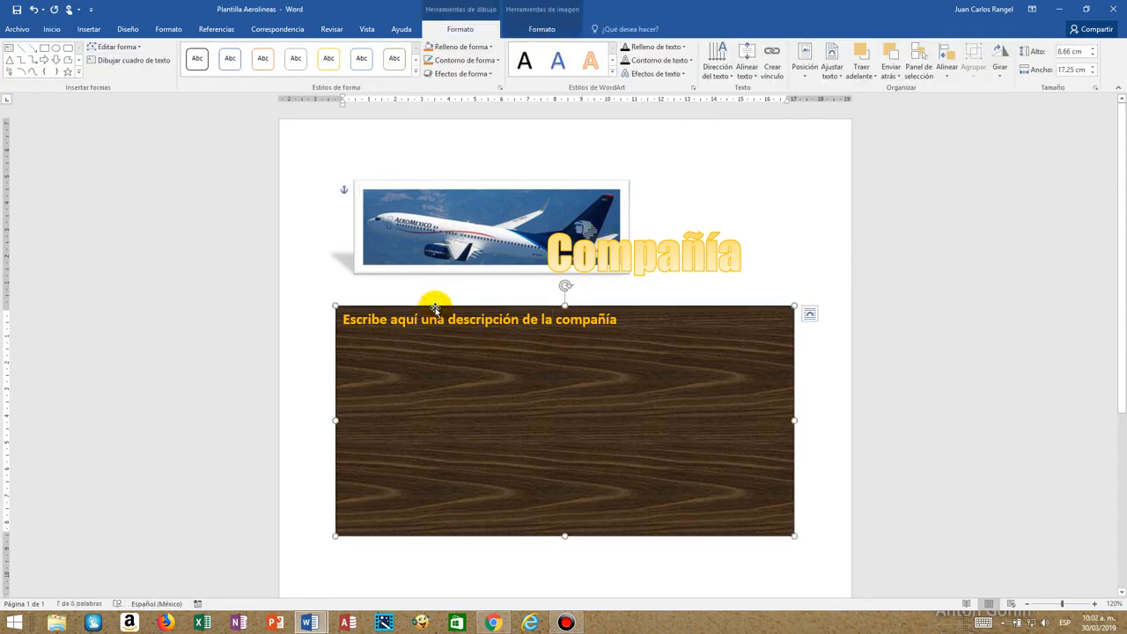
pyautogui.click(487, 46)
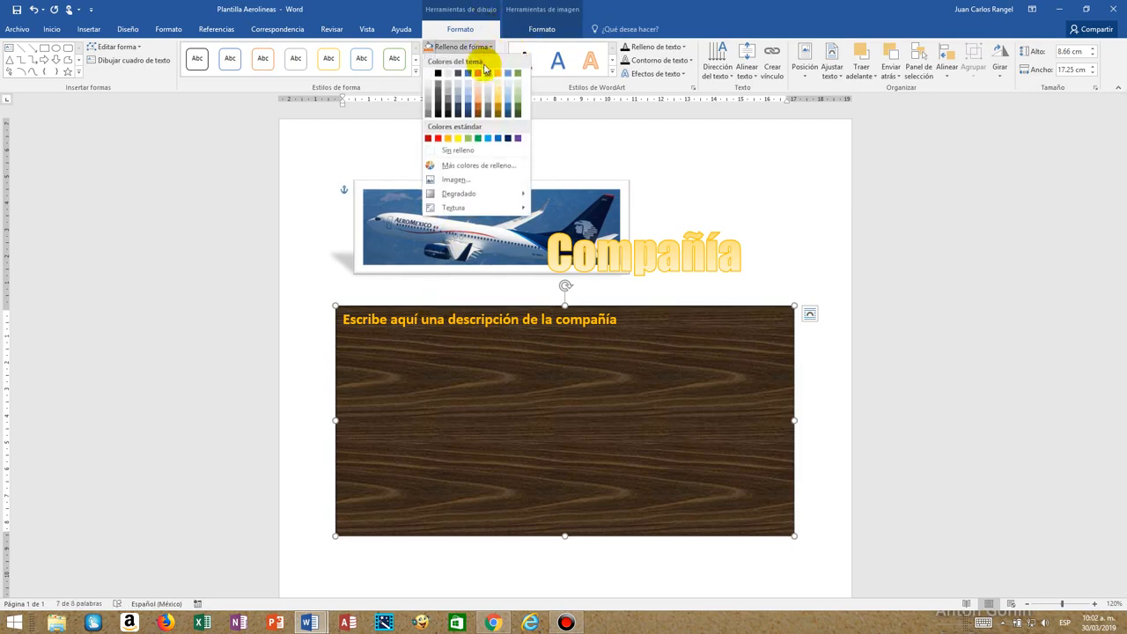
pyautogui.moveTo(479, 208)
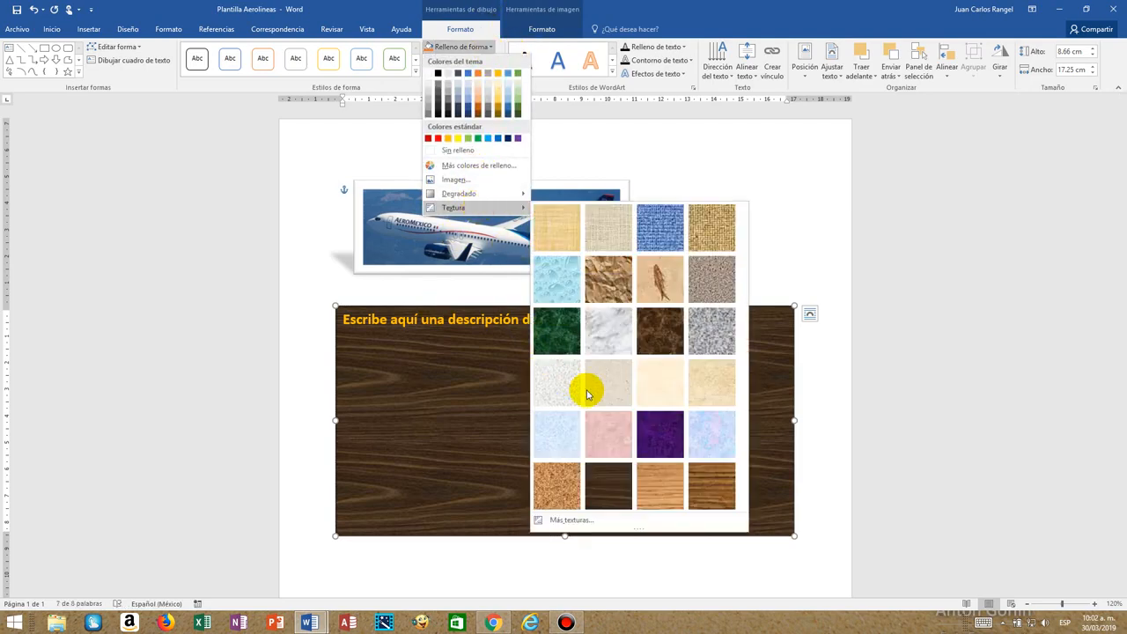
pyautogui.click(395, 397)
pyautogui.click(355, 321)
pyautogui.moveTo(340, 318); pyautogui.dragTo(622, 320)
pyautogui.click(808, 203)
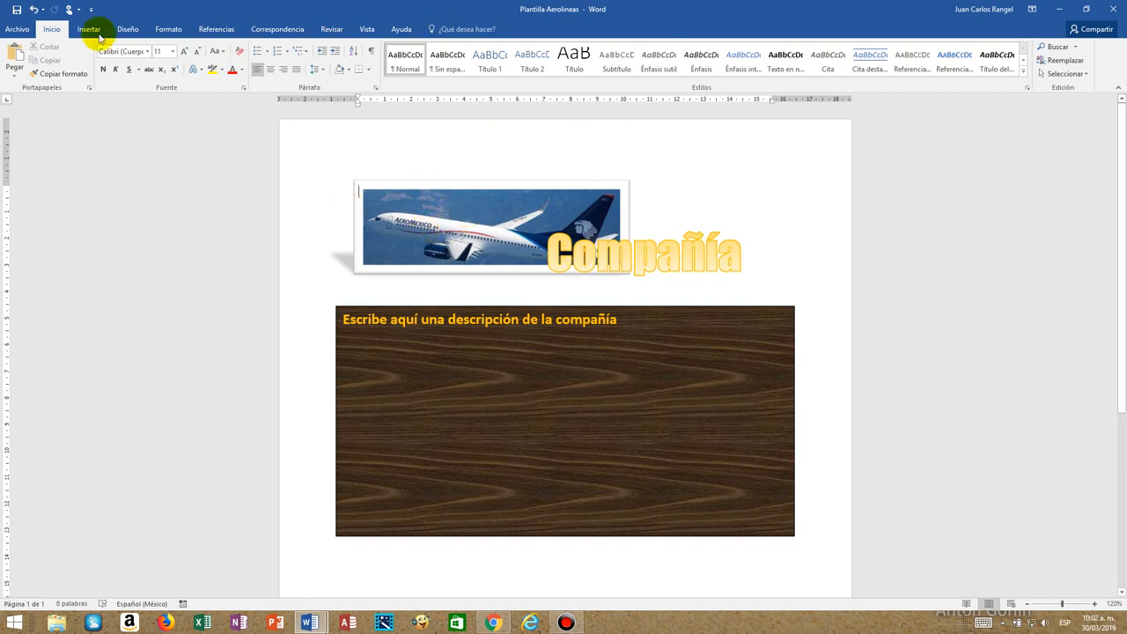
# Save the Plantilla Aerolineas template and close it.
pyautogui.click(16, 15)
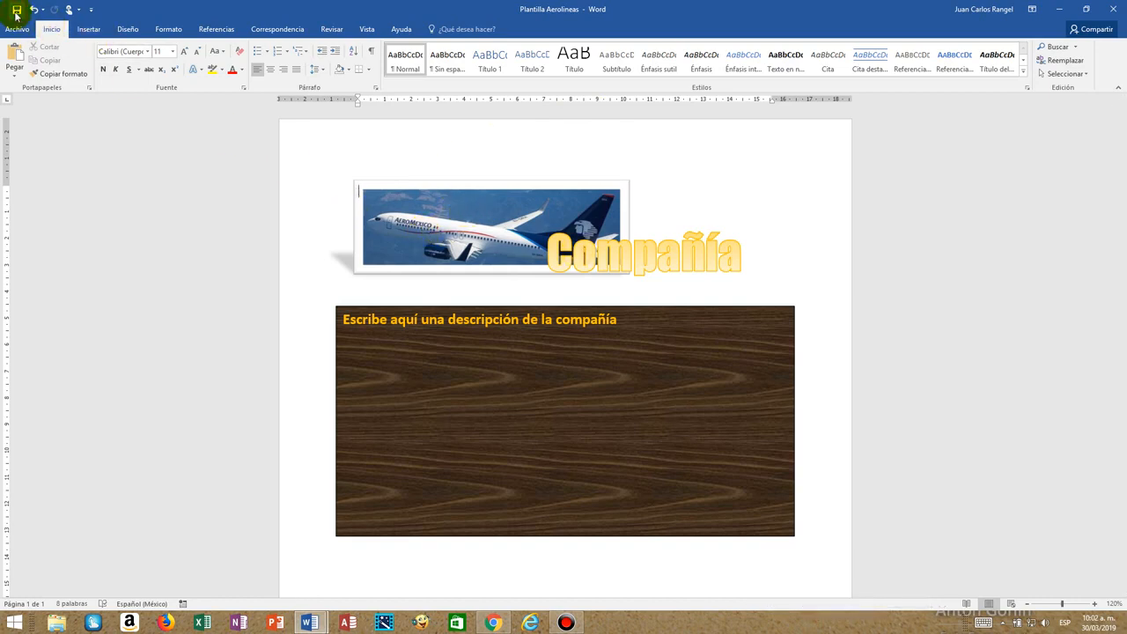
pyautogui.click(16, 29)
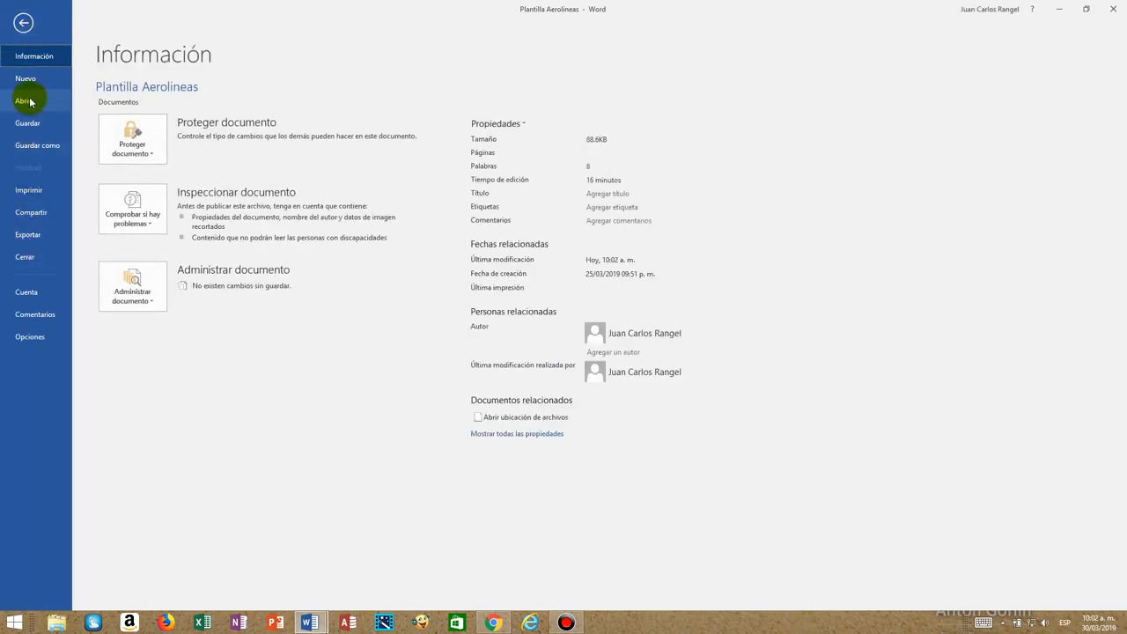
pyautogui.click(41, 258)
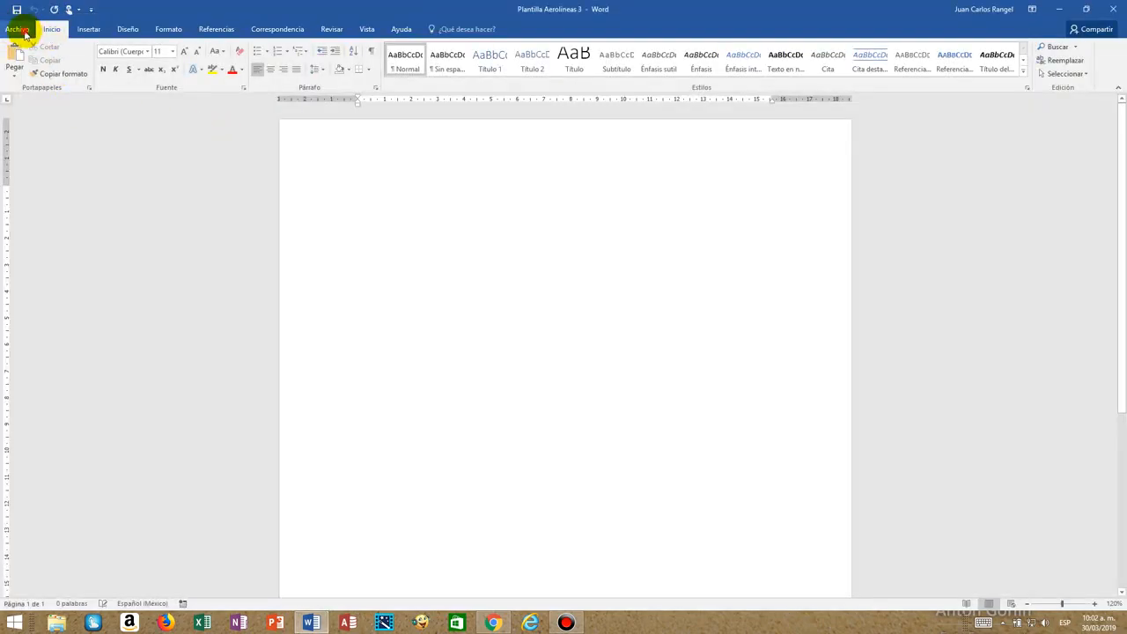
# Create a new document from the personal template Plantilla Aerolineas.
pyautogui.click(21, 32)
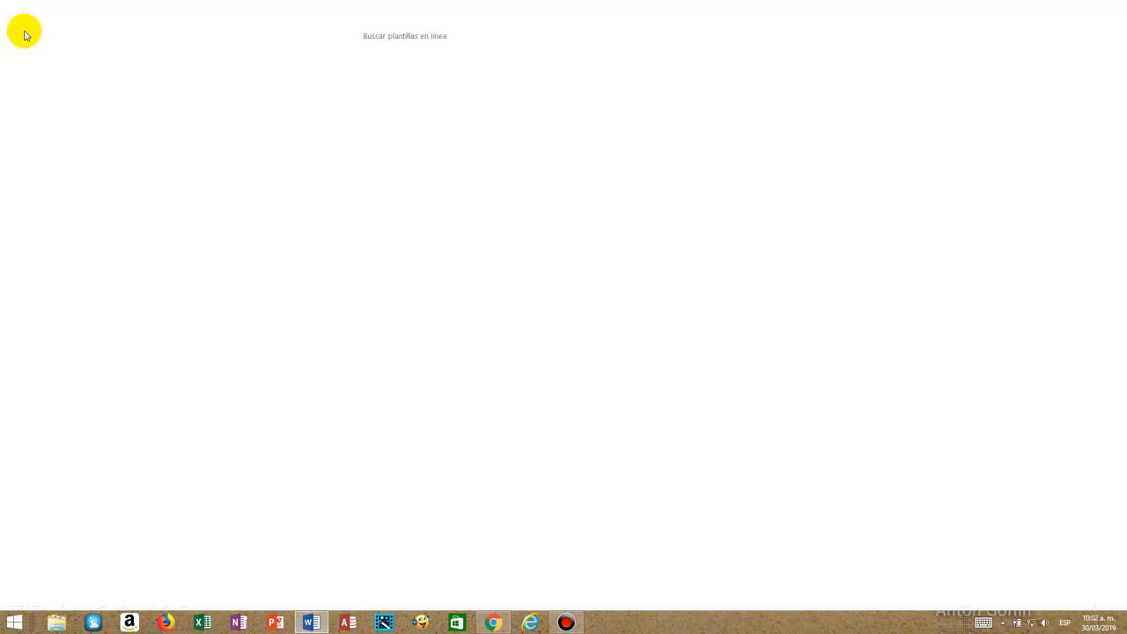
pyautogui.click(25, 85)
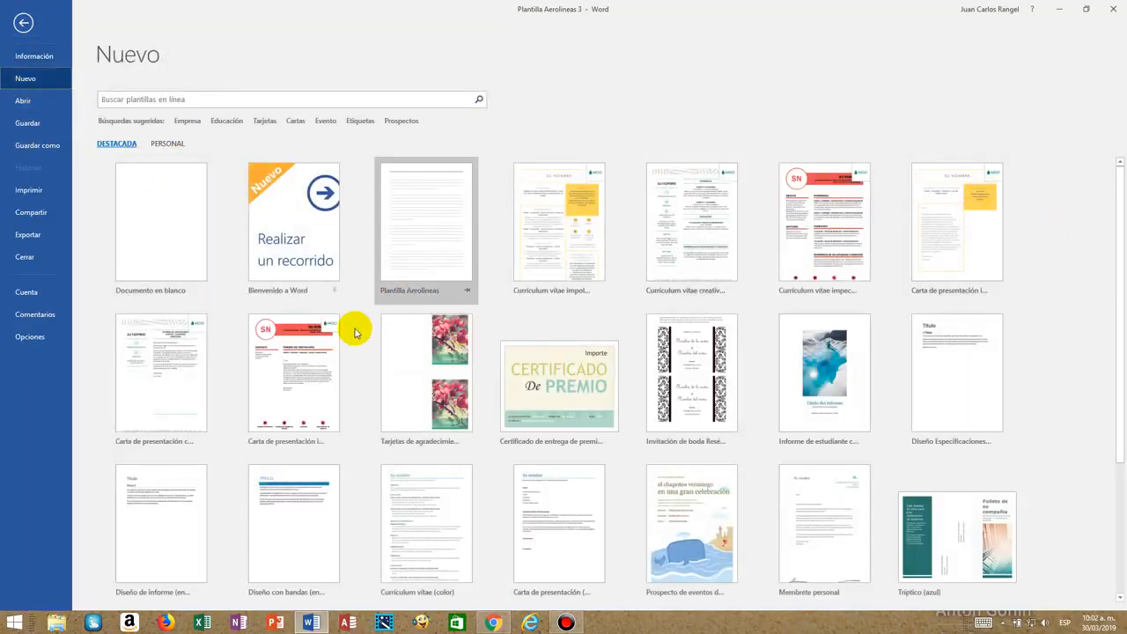
pyautogui.click(167, 146)
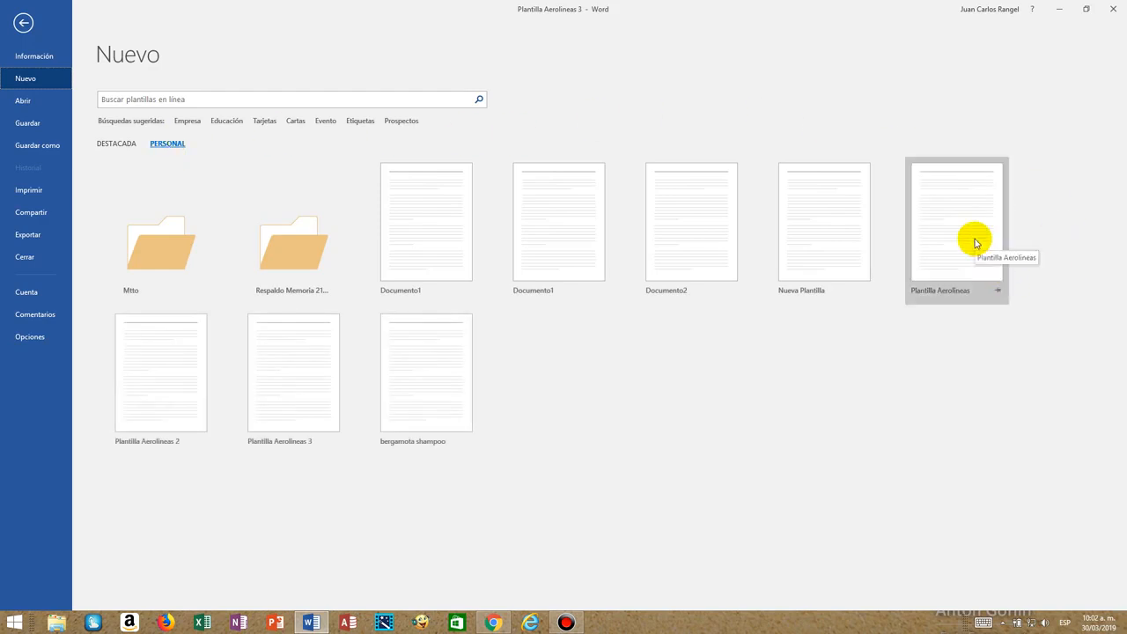
pyautogui.click(926, 245)
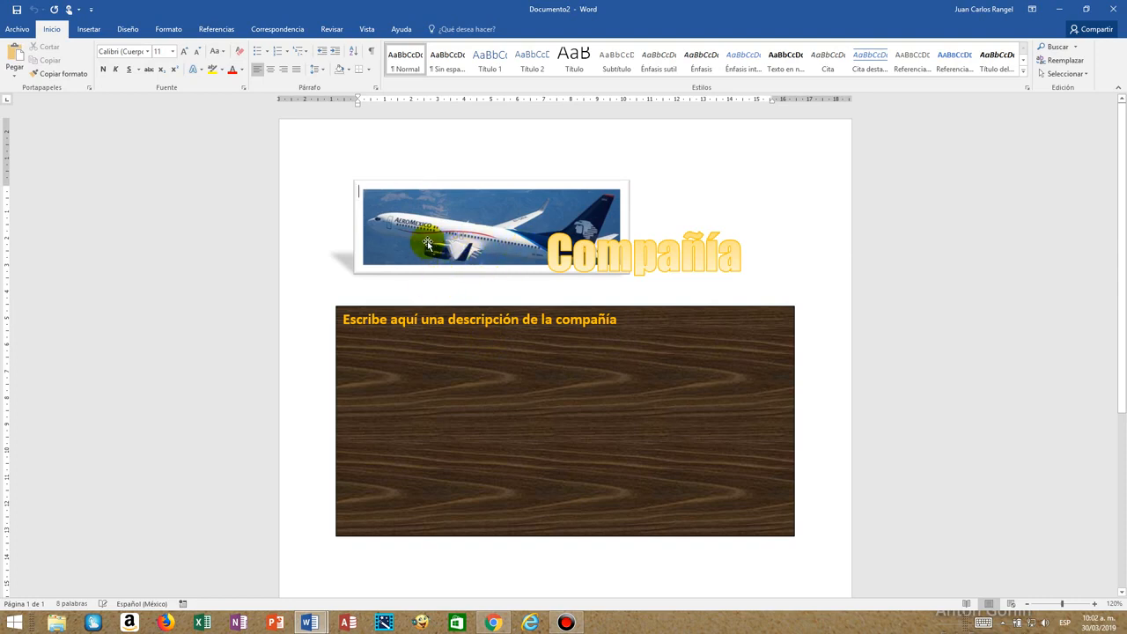
# Replace the Aeromexico airplane picture with the Interjet airplane image from the Imágenes folder and widen it toward the left margin.
pyautogui.click(460, 244)
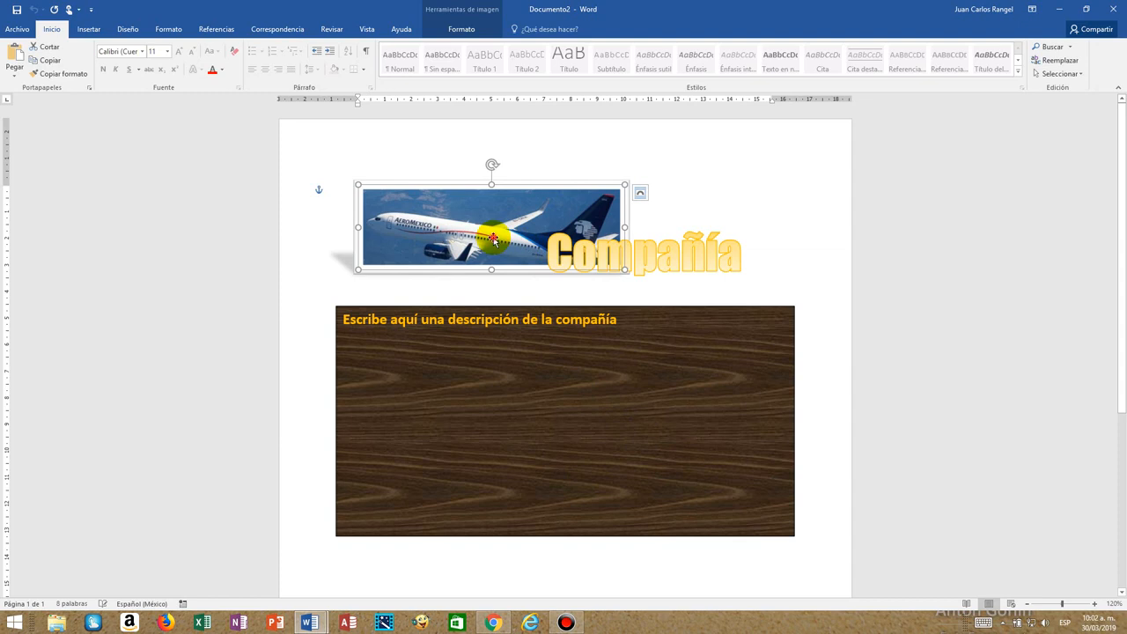
pyautogui.click(467, 13)
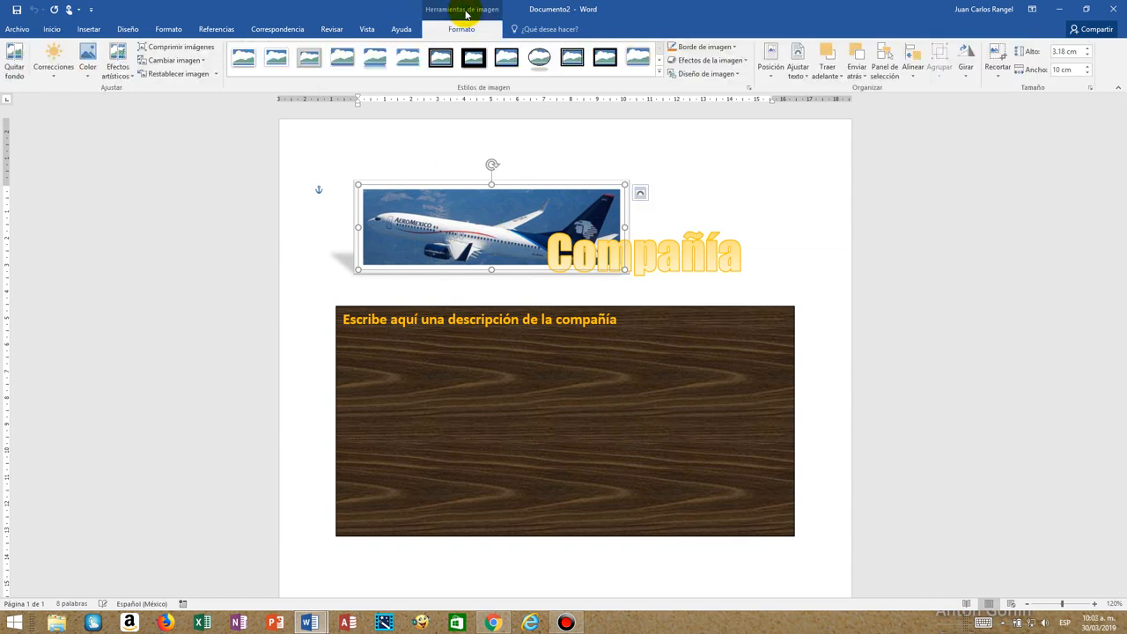
pyautogui.click(157, 64)
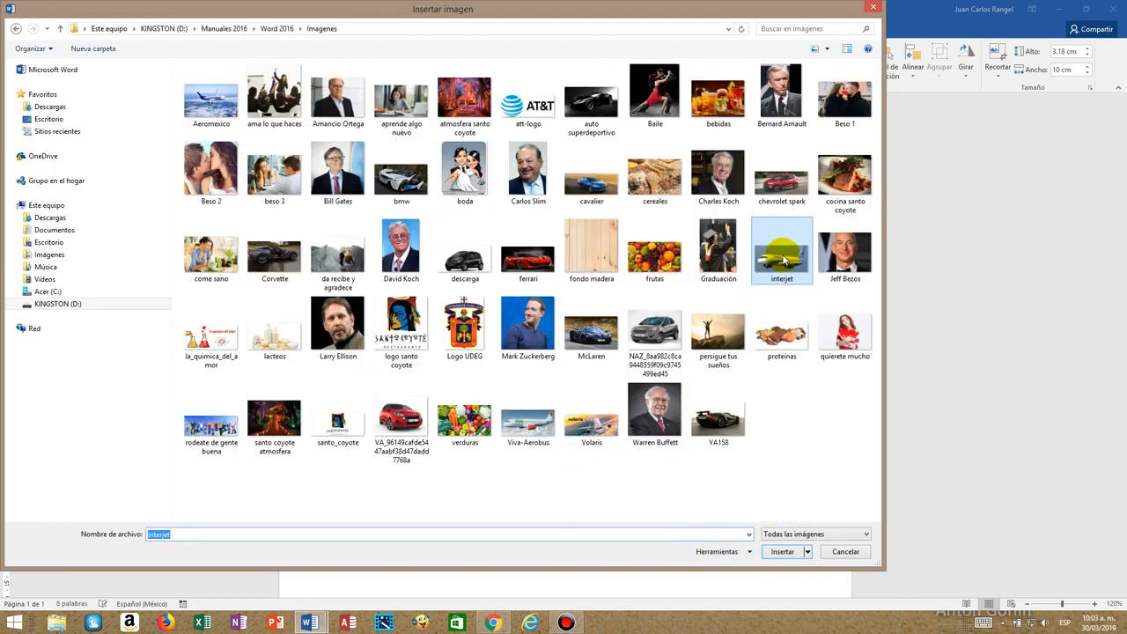
pyautogui.doubleClick(780, 250)
pyautogui.click(520, 232)
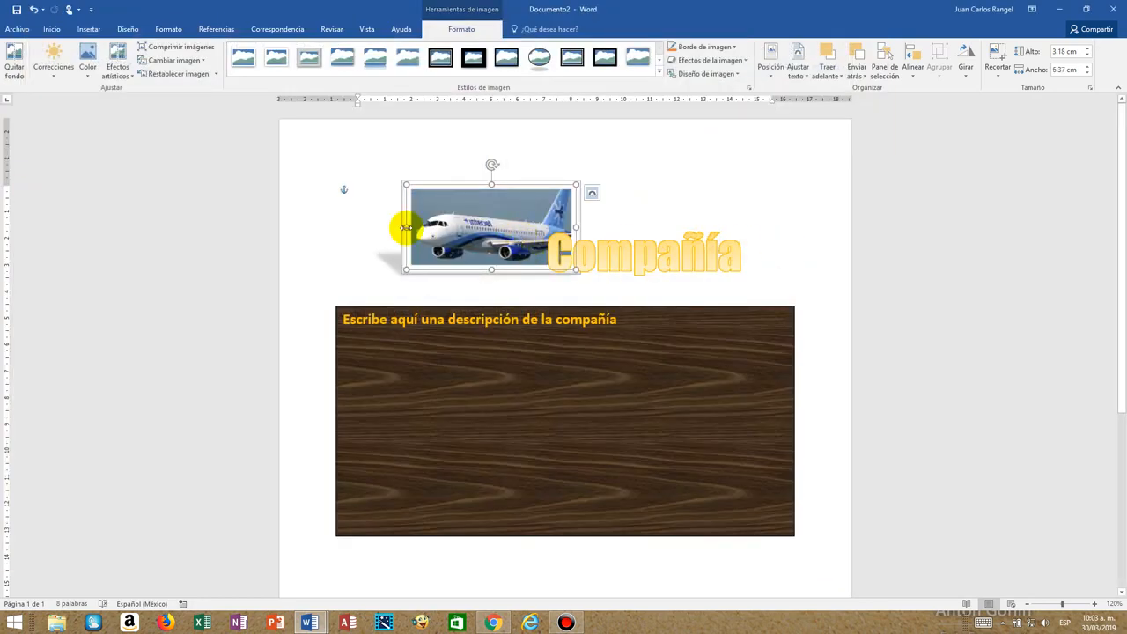
pyautogui.moveTo(405, 227); pyautogui.dragTo(355, 227)
# Replace the Compañía title text with "Interjet".
pyautogui.click(630, 253)
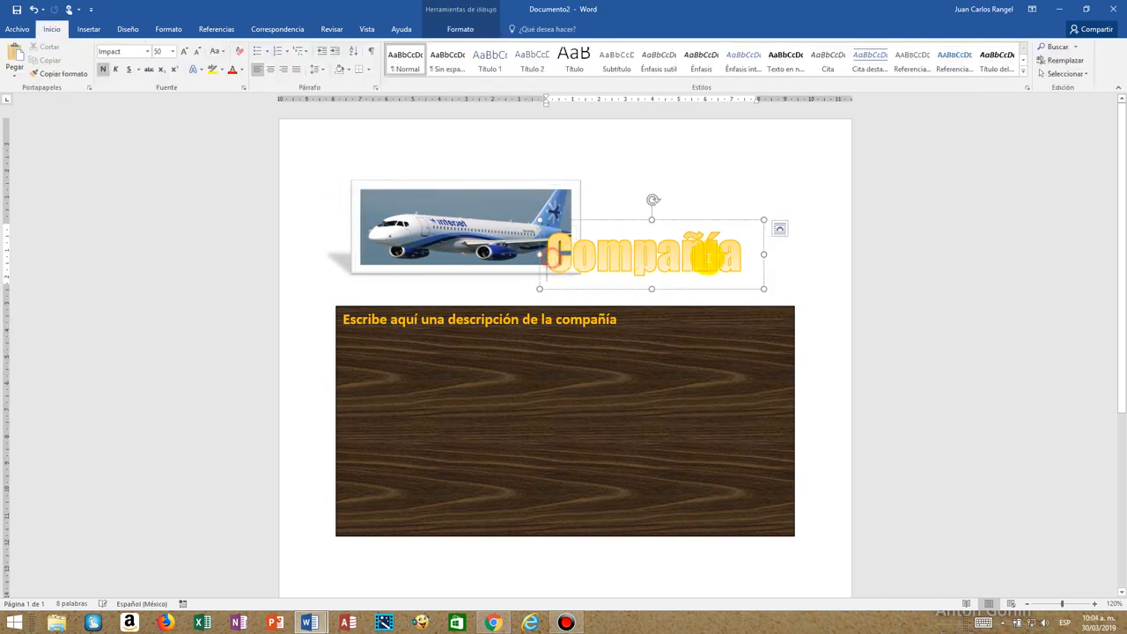
pyautogui.doubleClick(696, 255)
pyautogui.write('Intejet')
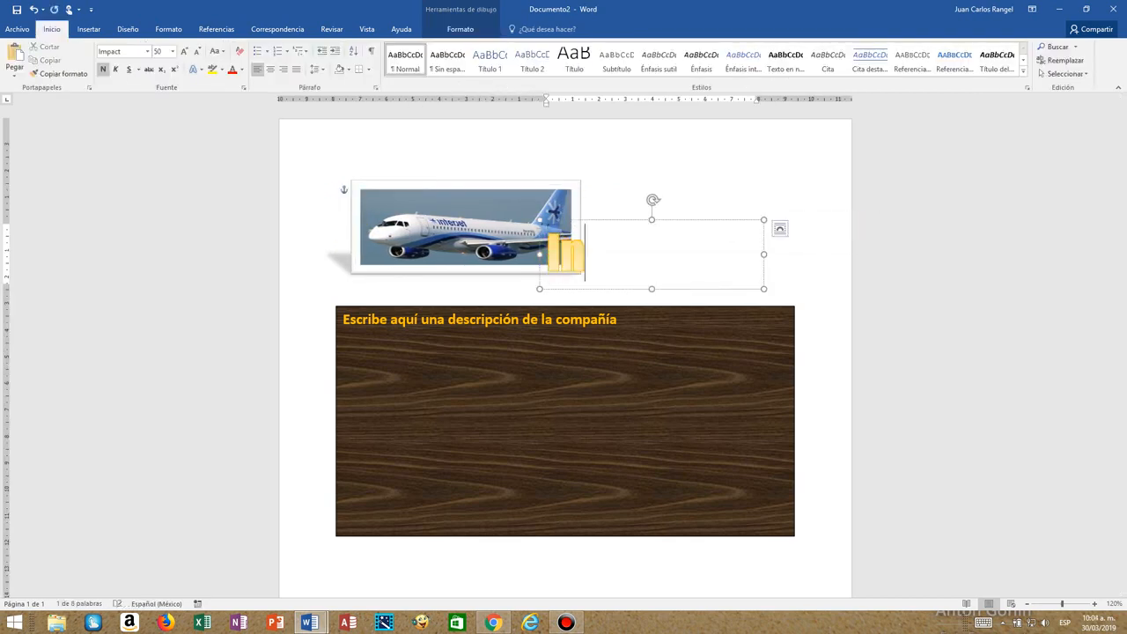
pyautogui.click(543, 347)
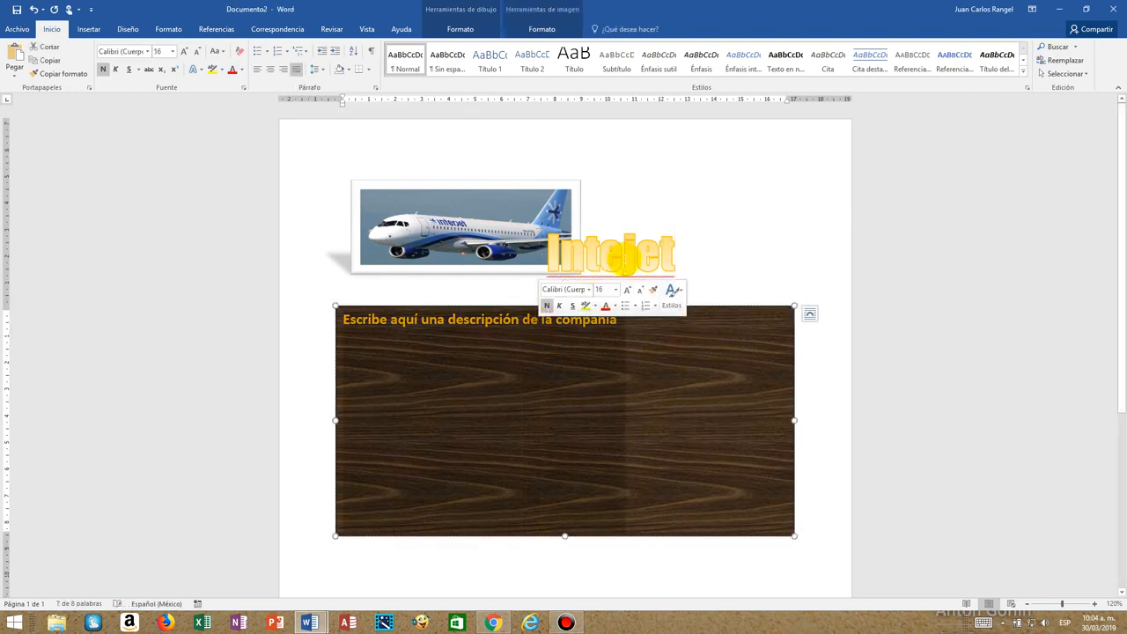
pyautogui.click(623, 255)
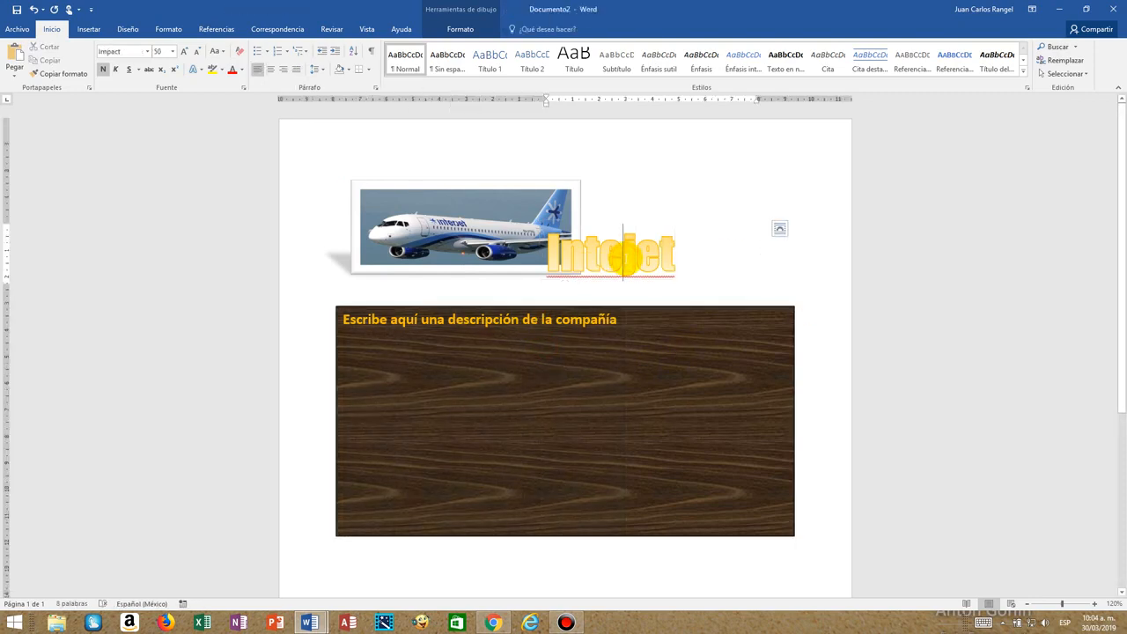
pyautogui.write('r')
# Select the placeholder in the description box and open the Historia section of the Interjet article in the Wikipedia add-in.
pyautogui.click(506, 331)
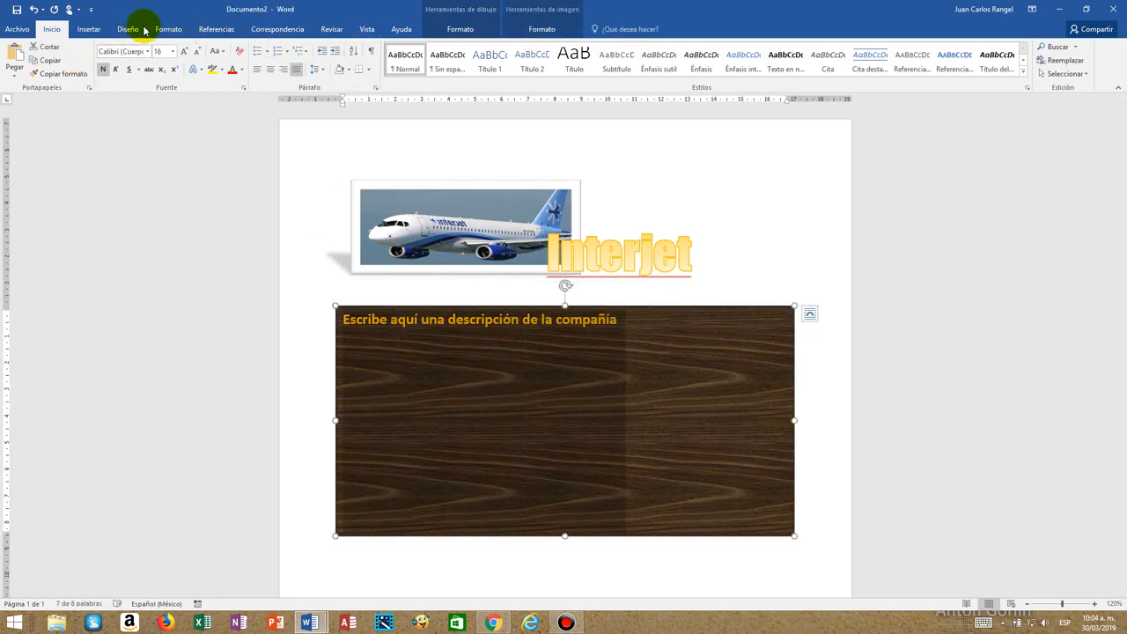
pyautogui.click(88, 30)
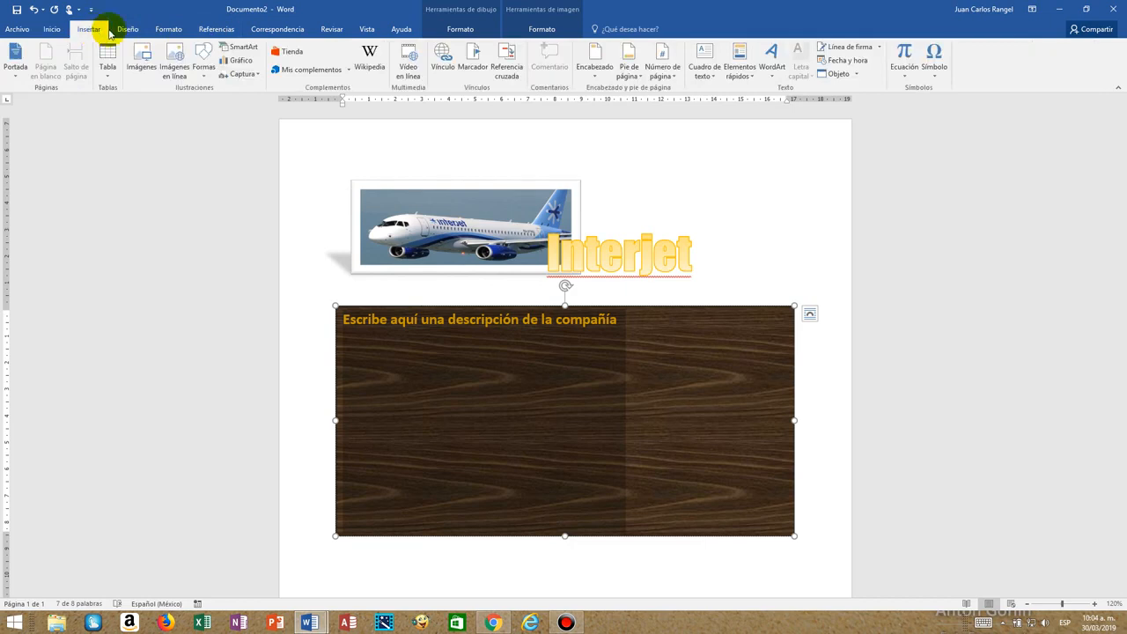
pyautogui.click(370, 60)
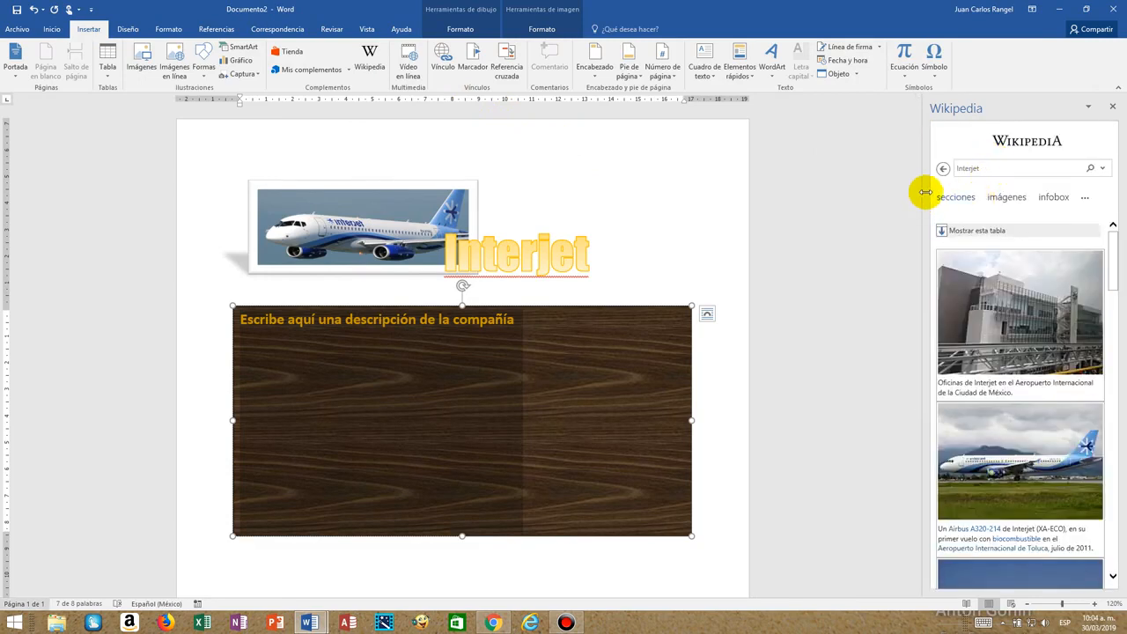
pyautogui.moveTo(987, 424)
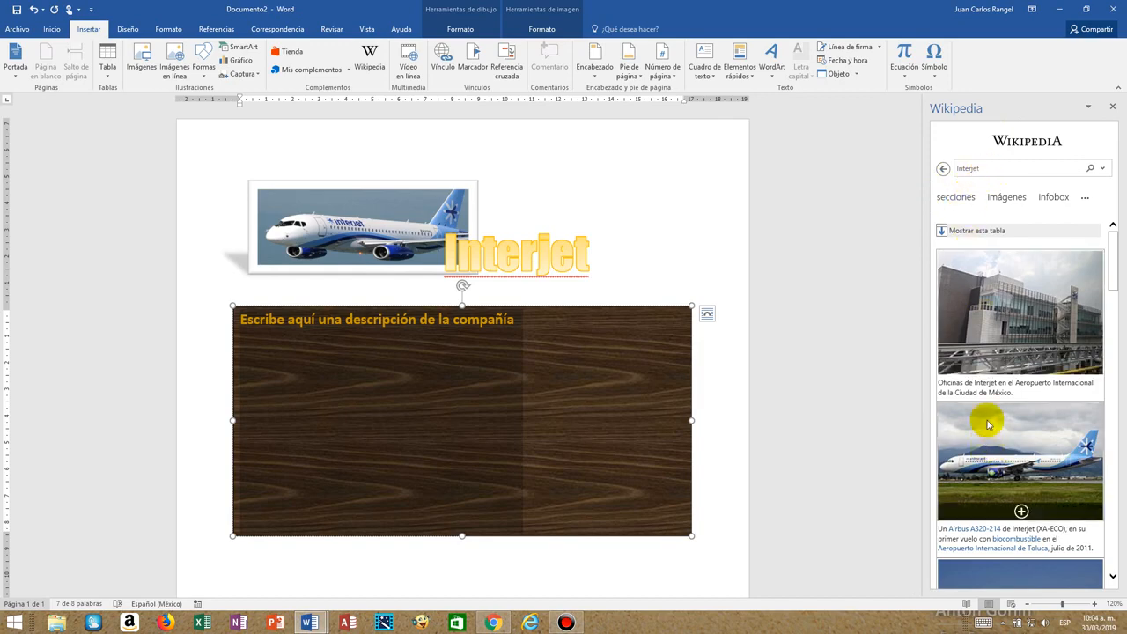
pyautogui.click(949, 196)
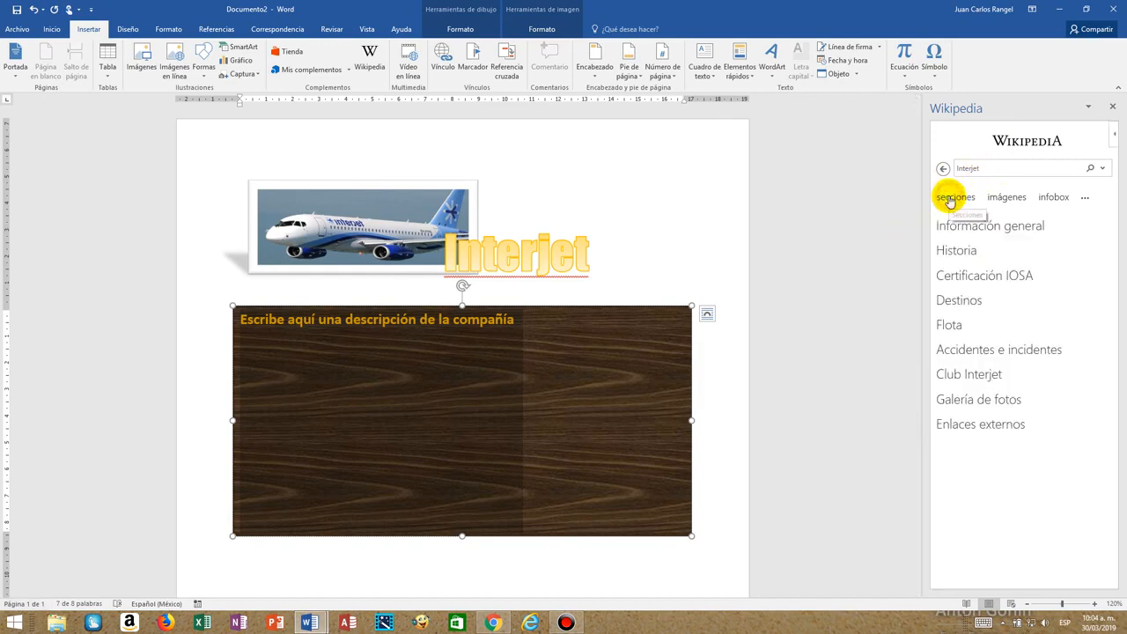
pyautogui.click(948, 254)
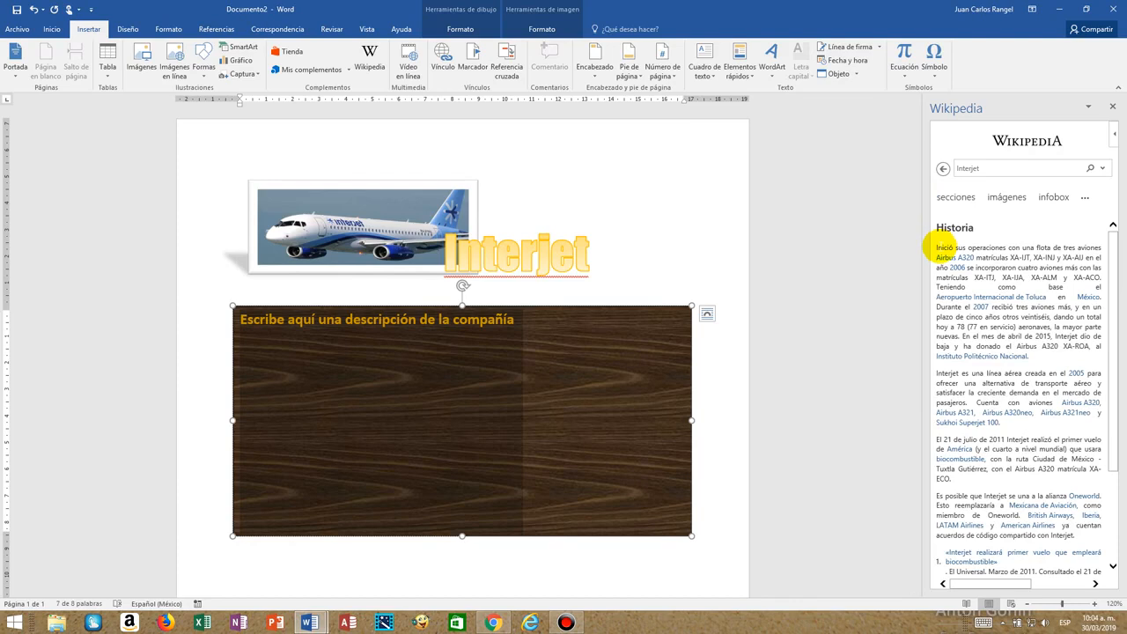
# Copy the first Historia paragraph over the description placeholder as text only, and close the Wikipedia add-in.
pyautogui.moveTo(939, 248); pyautogui.dragTo(1028, 355)
pyautogui.hotkey('ctrl', 'c')
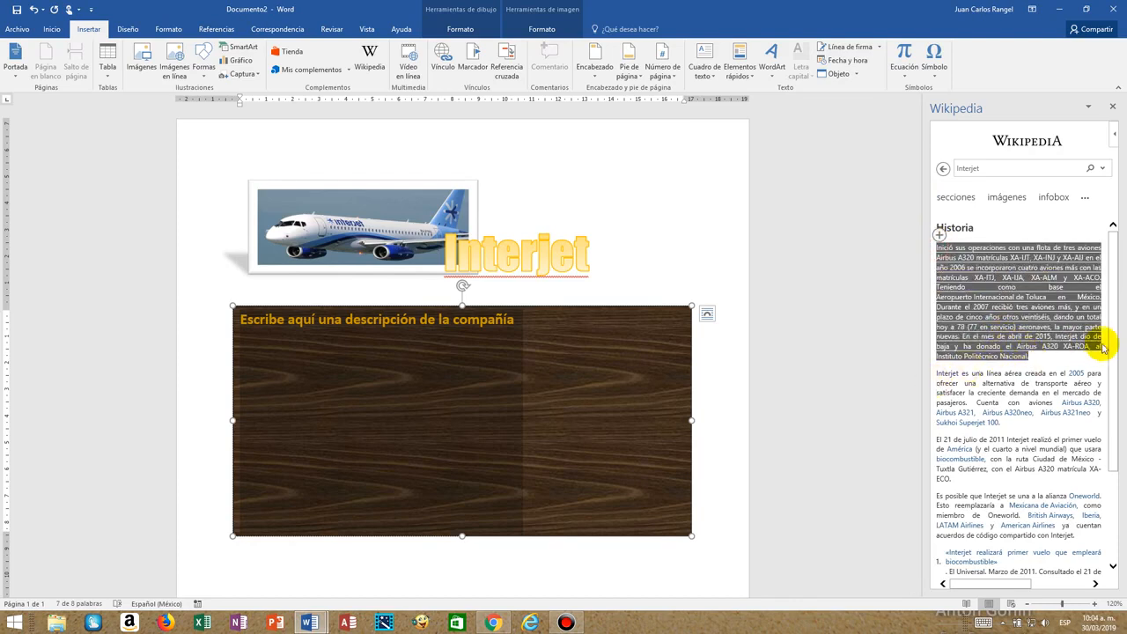
pyautogui.rightClick(1040, 328)
pyautogui.click(1040, 335)
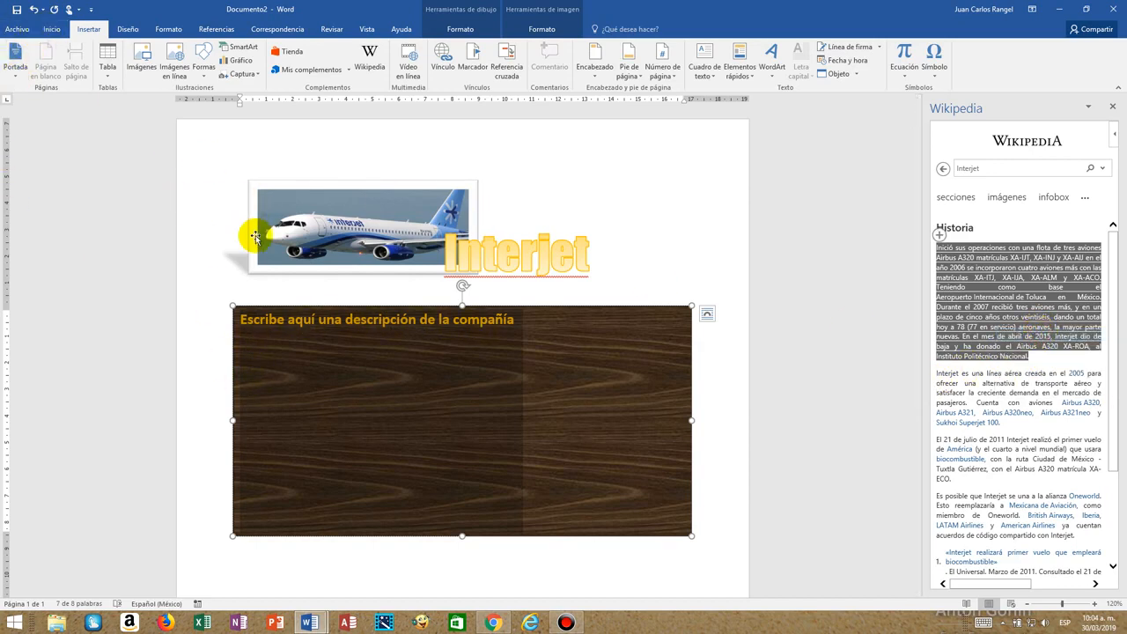
pyautogui.click(50, 33)
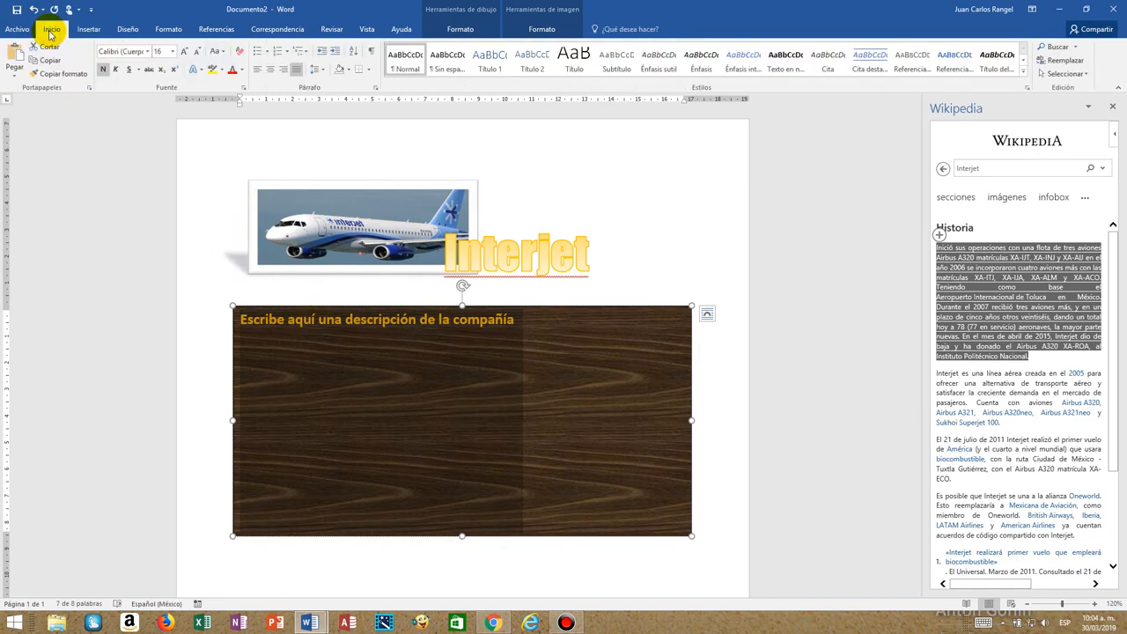
pyautogui.click(15, 79)
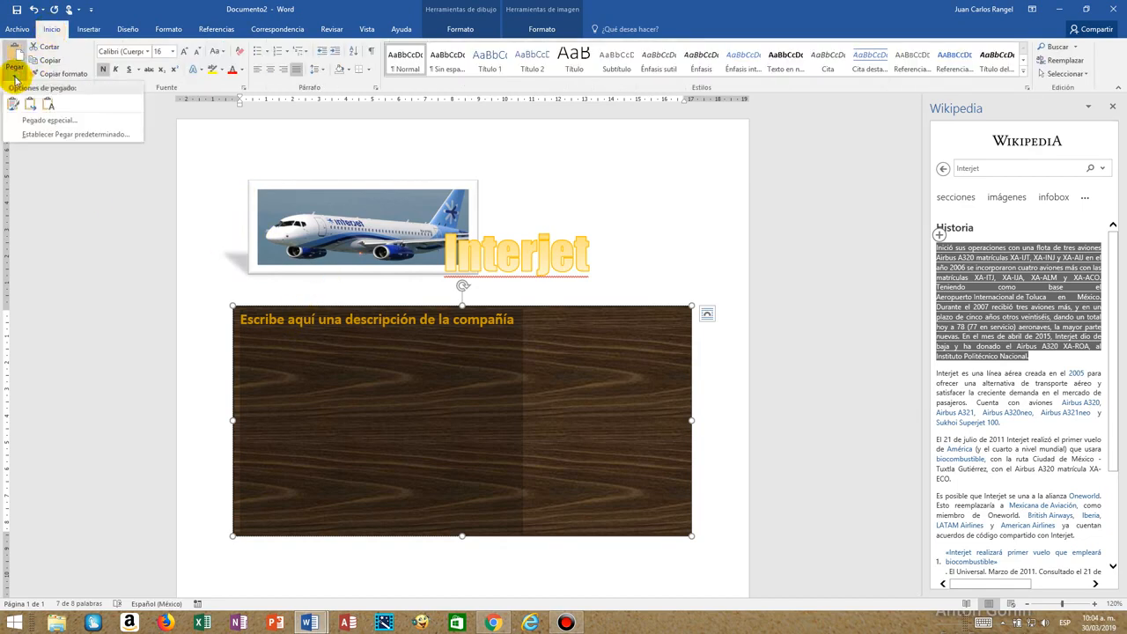
pyautogui.click(52, 110)
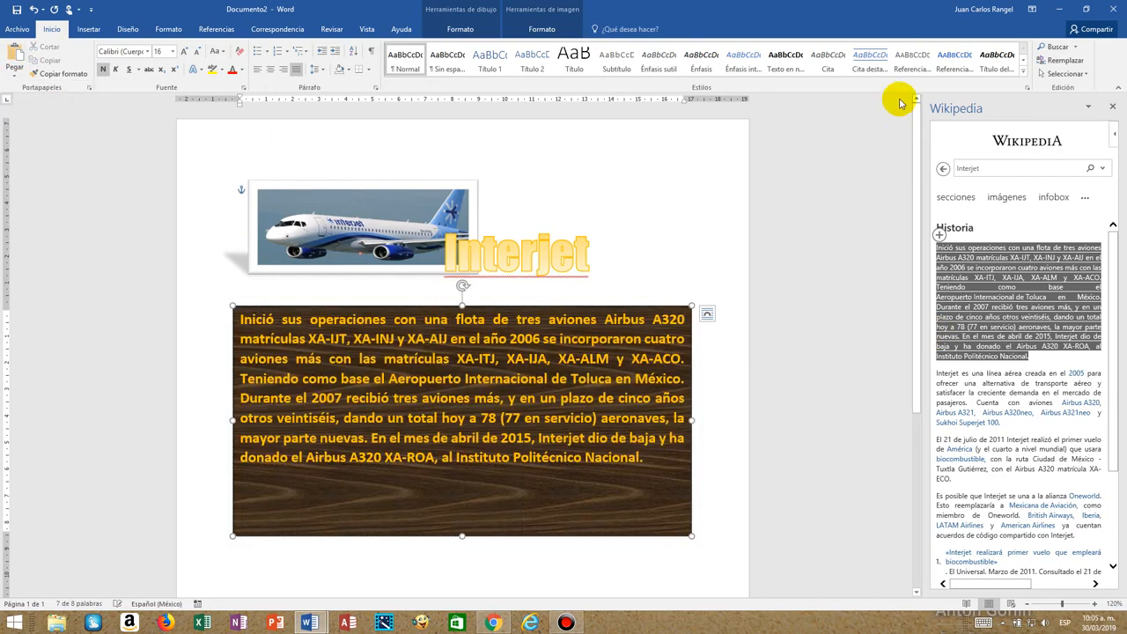
pyautogui.click(1114, 109)
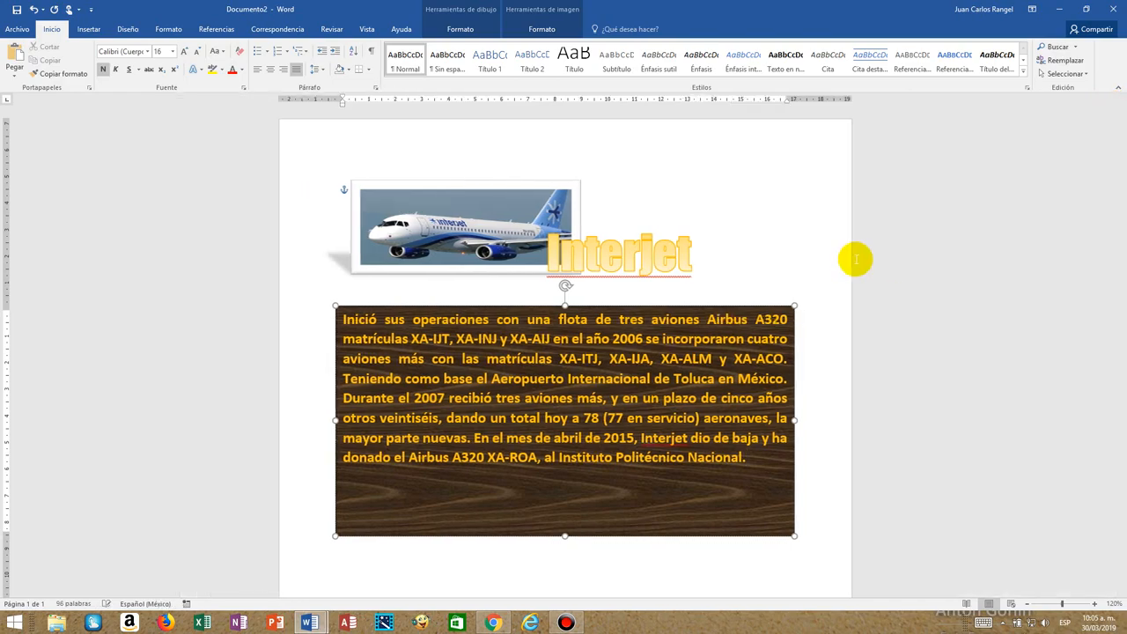
# Save the document to the KINGSTON (D:) drive as "Practica 26 Interjet" with the file type Documento de Word.
pyautogui.click(16, 29)
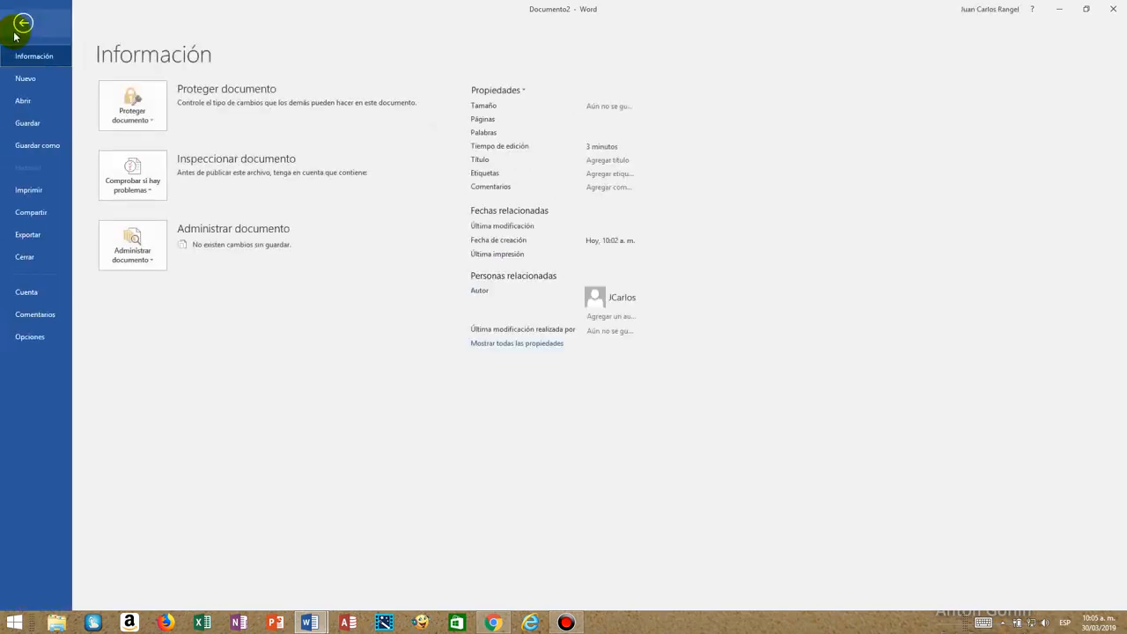
pyautogui.click(30, 146)
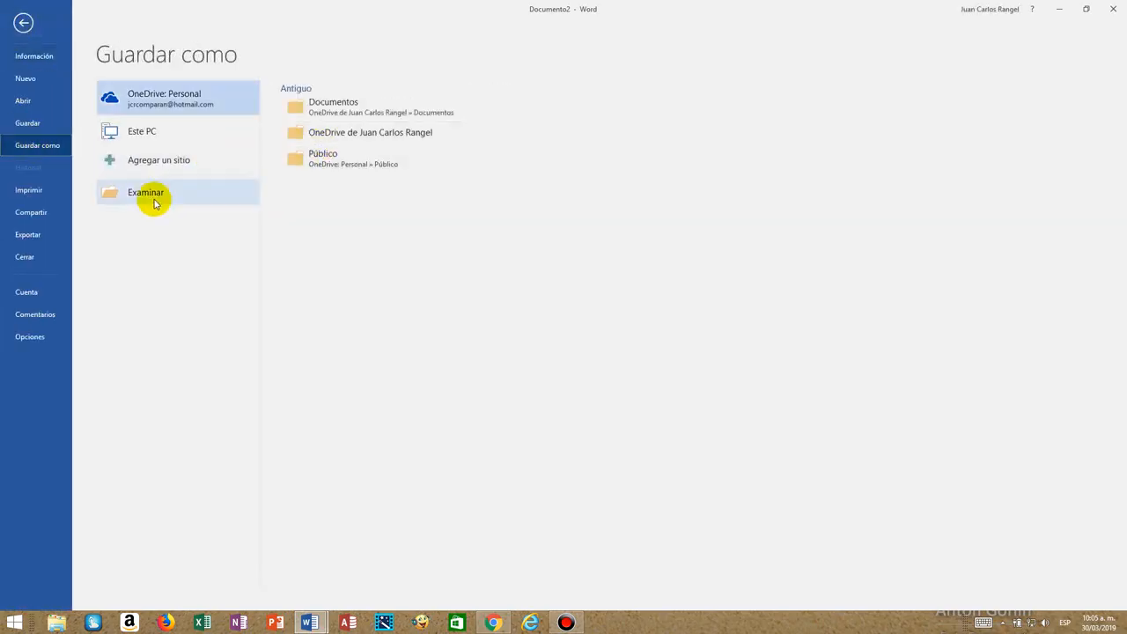
pyautogui.click(153, 195)
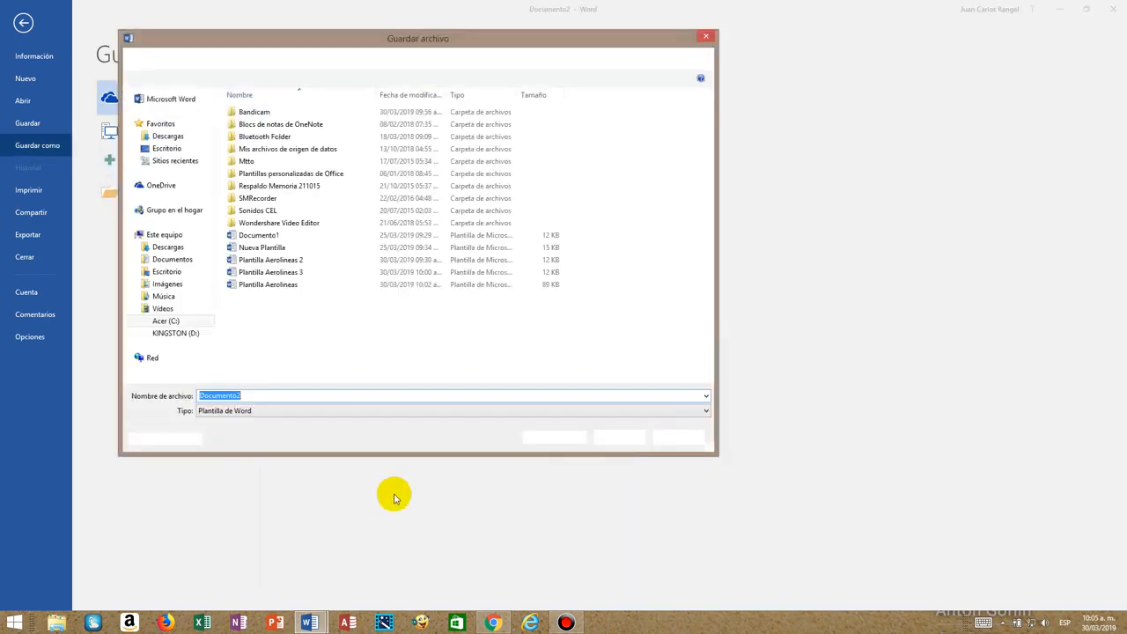
pyautogui.click(164, 339)
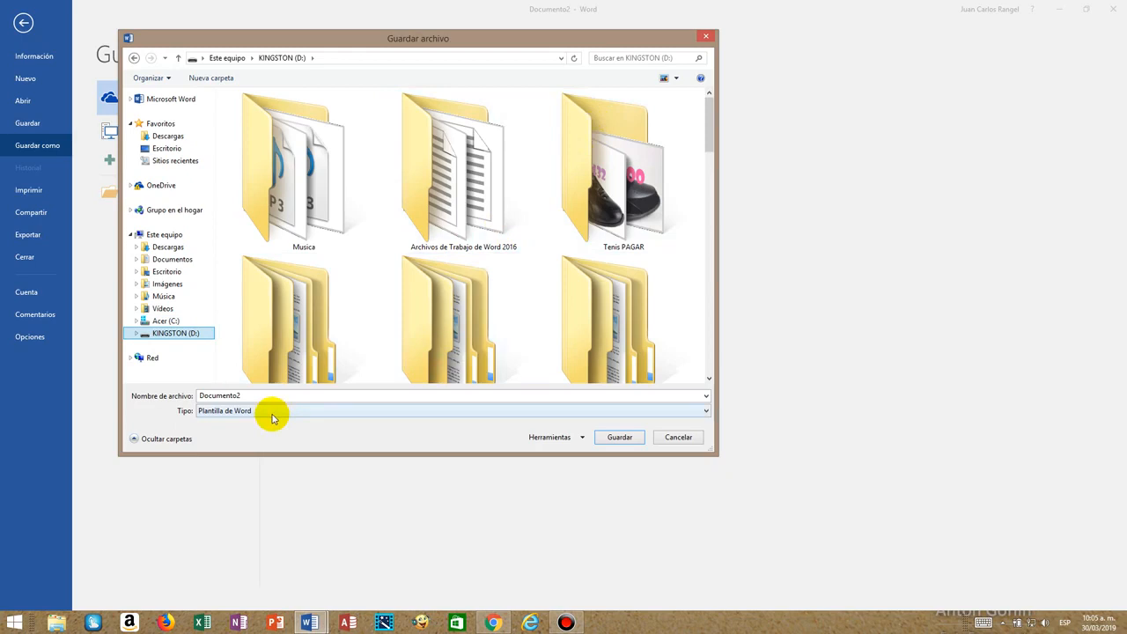
pyautogui.click(159, 417)
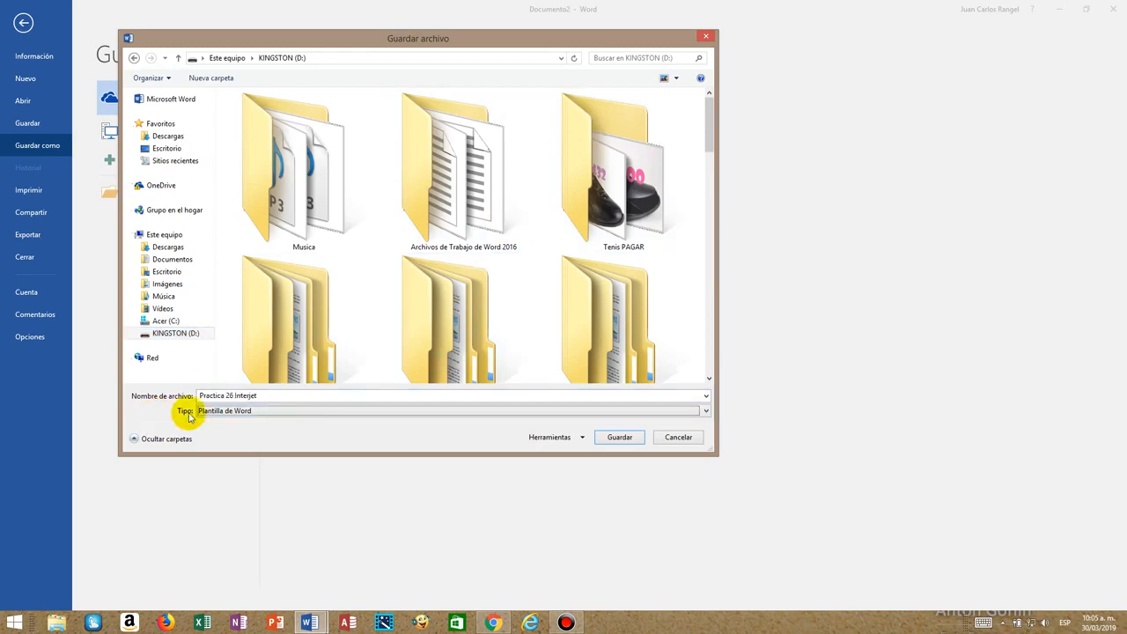
pyautogui.click(264, 410)
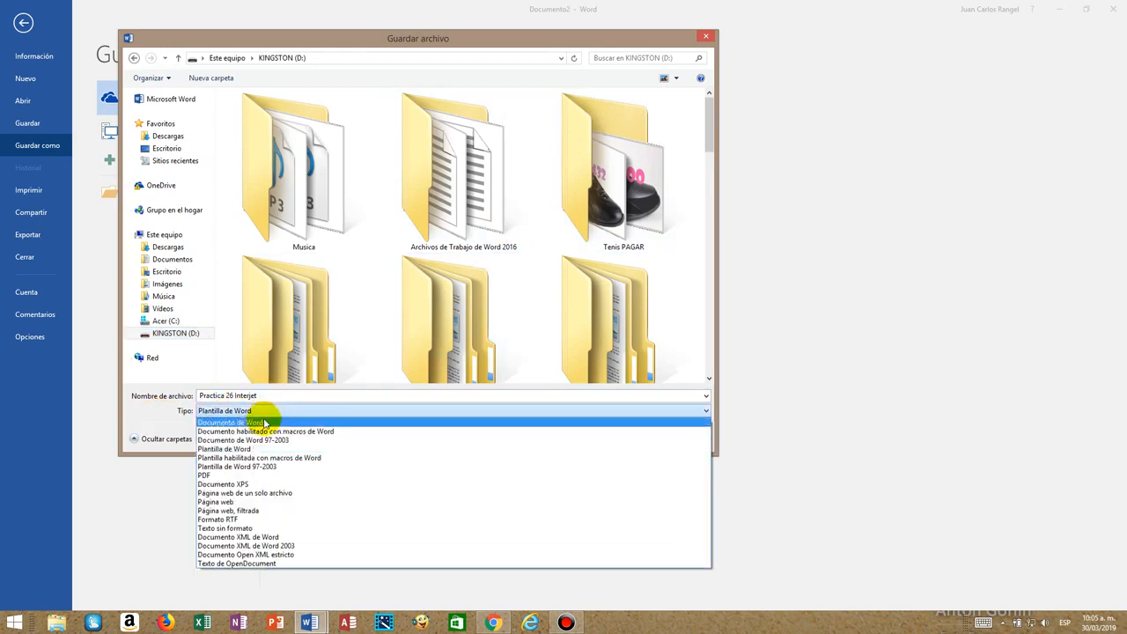
pyautogui.click(264, 423)
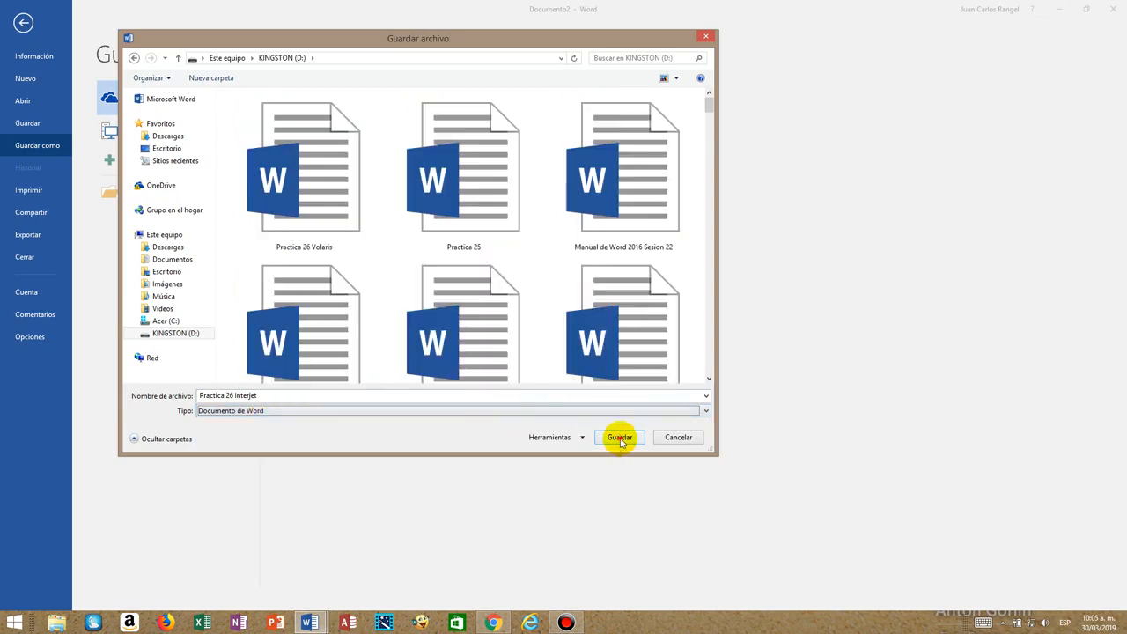
pyautogui.click(620, 438)
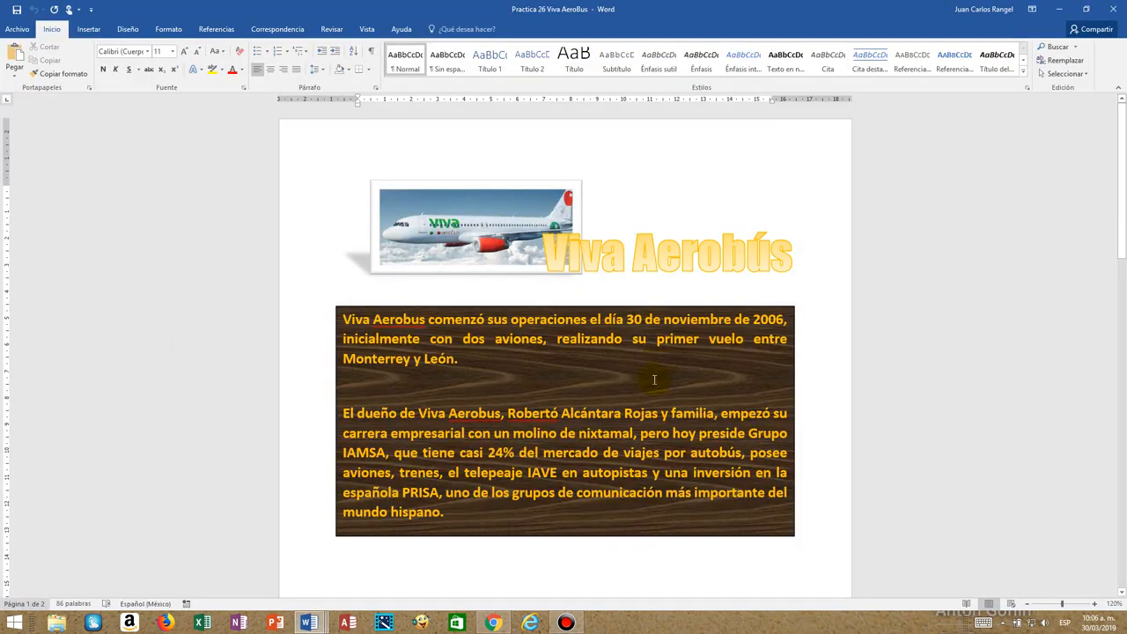
# Examine the picture, title and description of the Viva AeroBus document and preview the open Interjet, AeroMexico and Volaris documents.
pyautogui.click(437, 231)
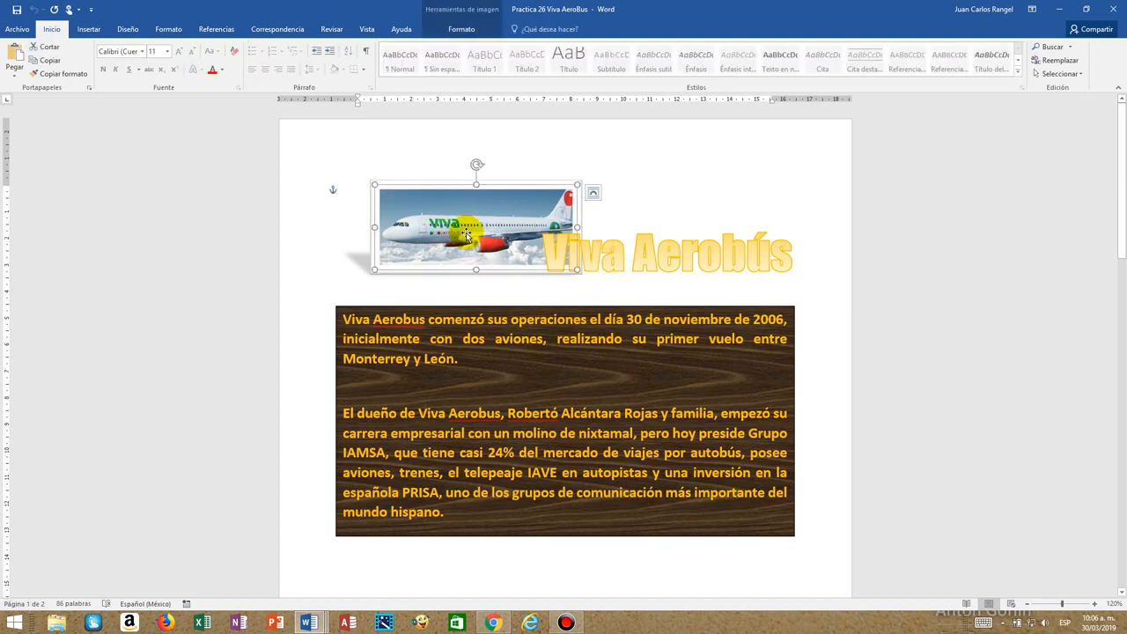
pyautogui.click(650, 266)
pyautogui.click(540, 430)
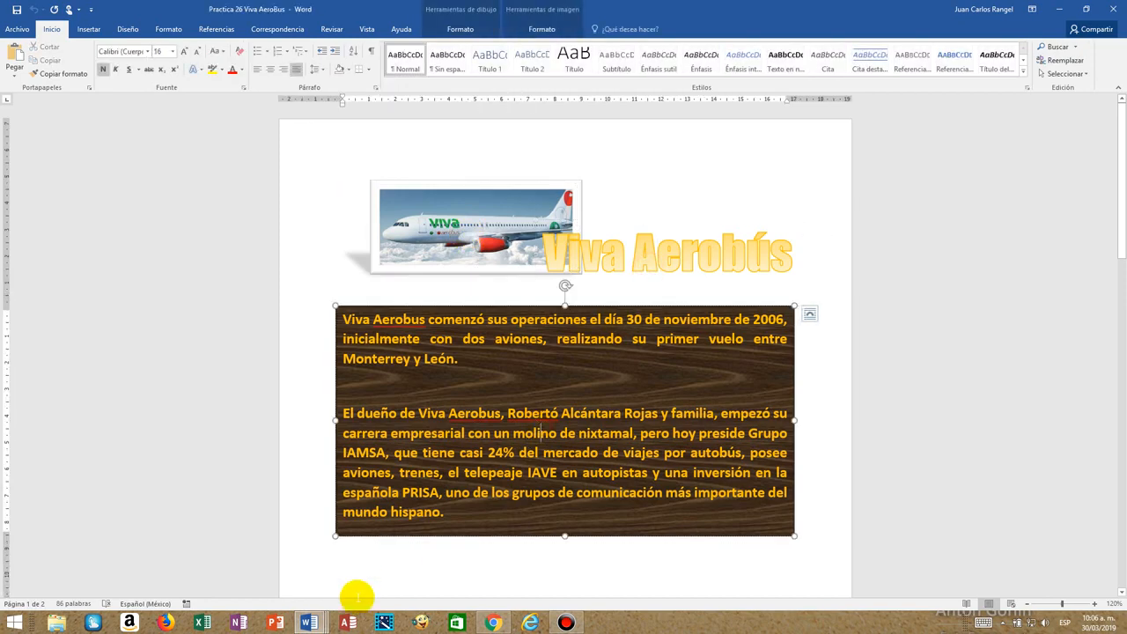
pyautogui.moveTo(308, 622)
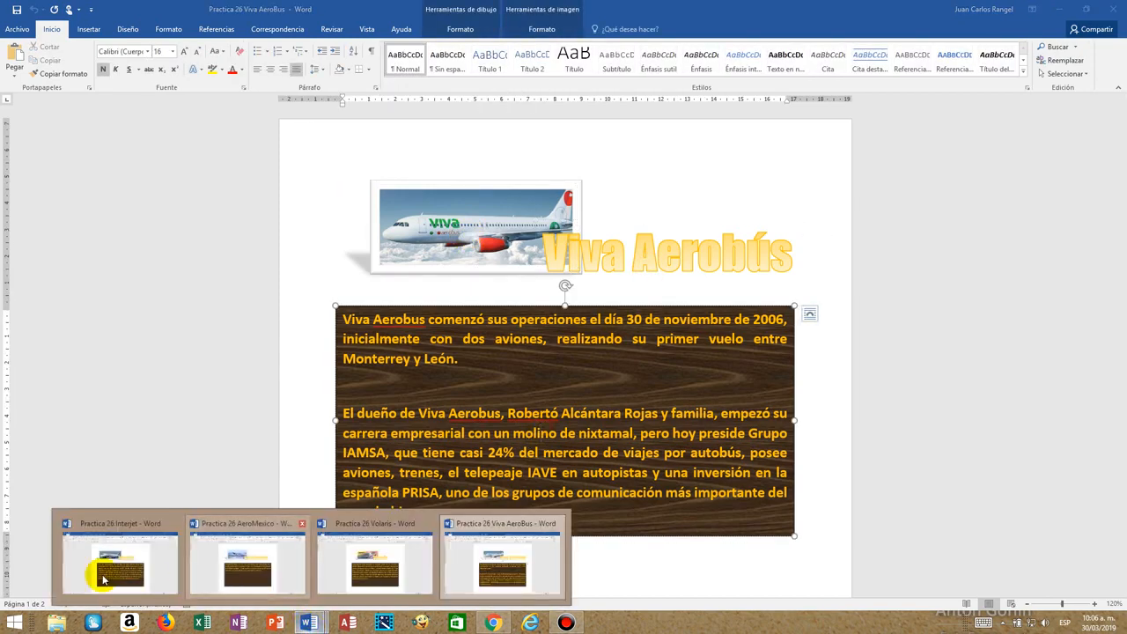
pyautogui.moveTo(103, 578)
pyautogui.moveTo(231, 577)
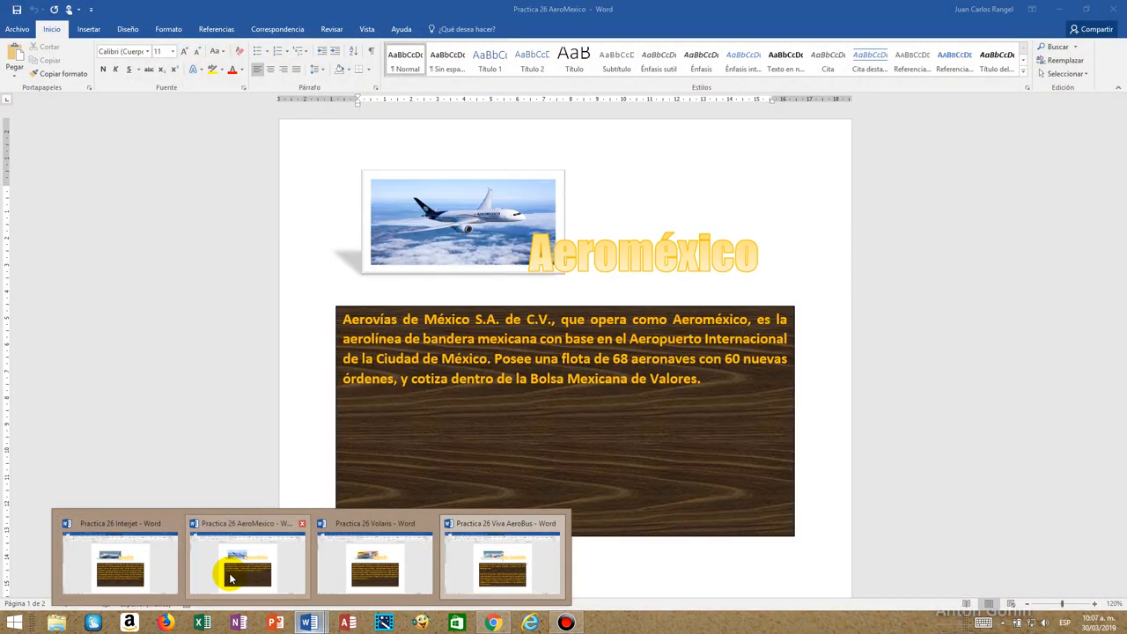
pyautogui.moveTo(372, 576)
pyautogui.moveTo(529, 574)
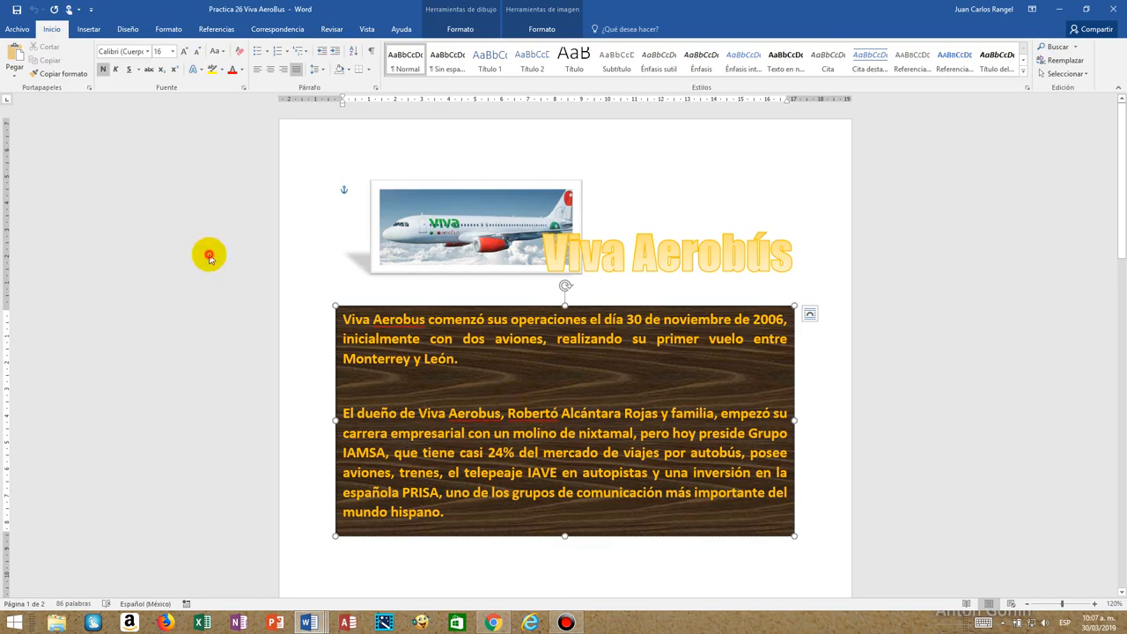
# Close the four open airline documents: Practica 26 Viva AeroBus, Volaris, AeroMexico and Interjet.
pyautogui.click(16, 29)
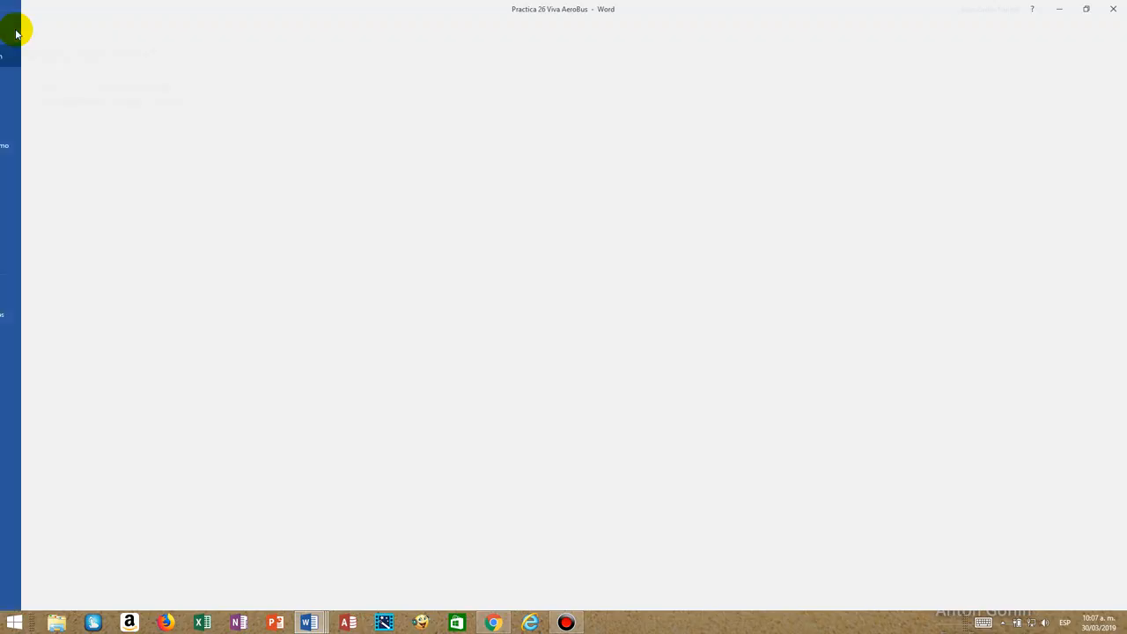
pyautogui.press('Escape')
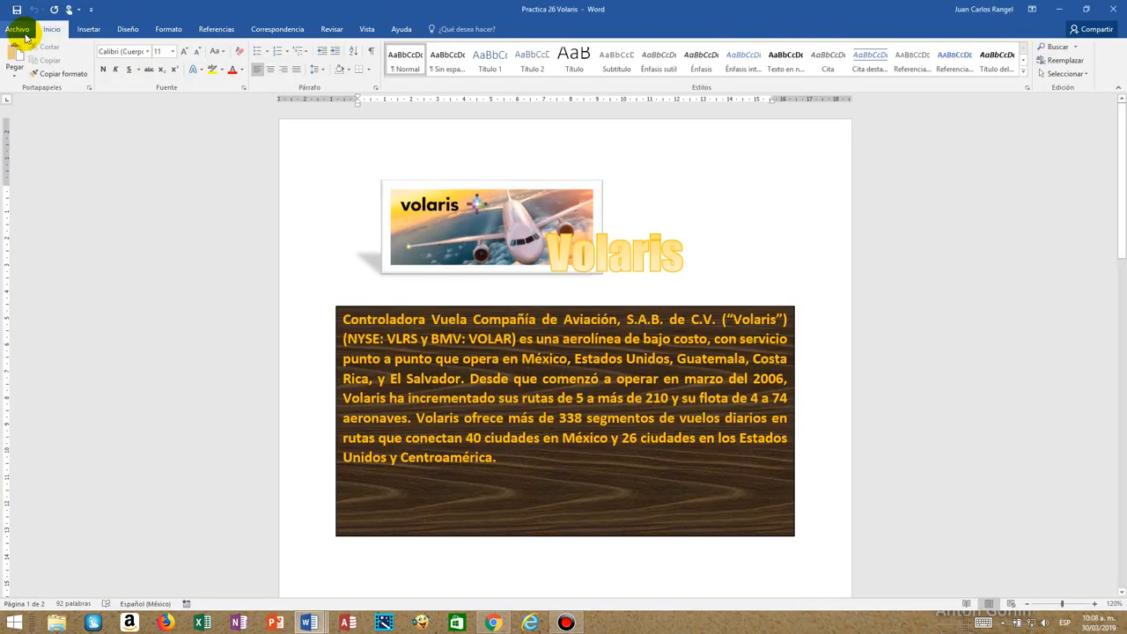
pyautogui.click(19, 30)
pyautogui.click(33, 258)
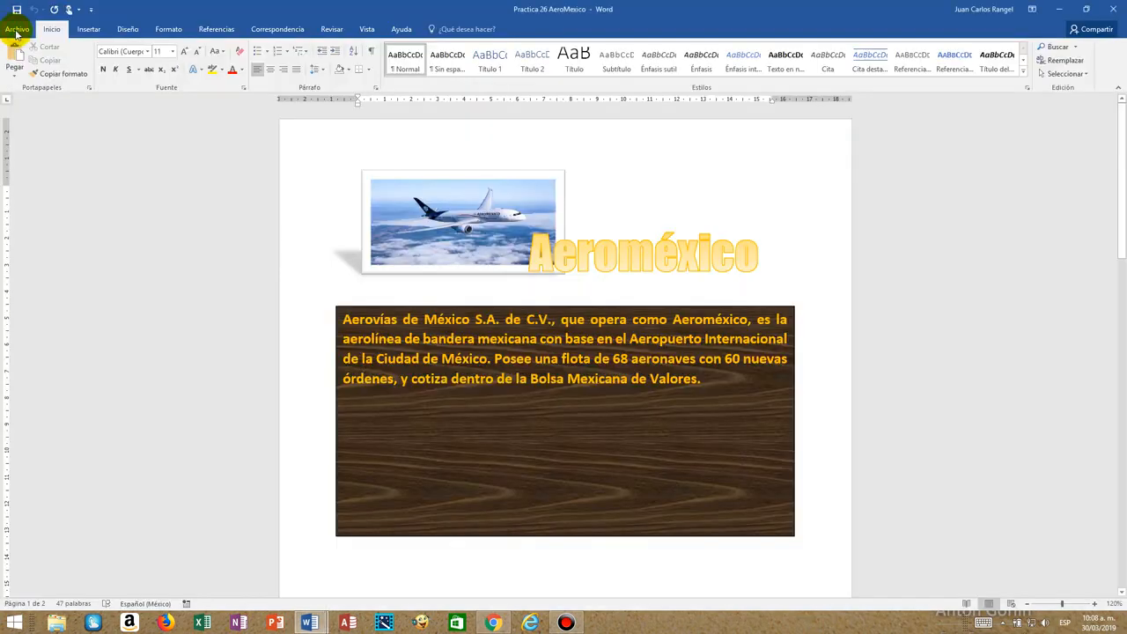
pyautogui.click(16, 31)
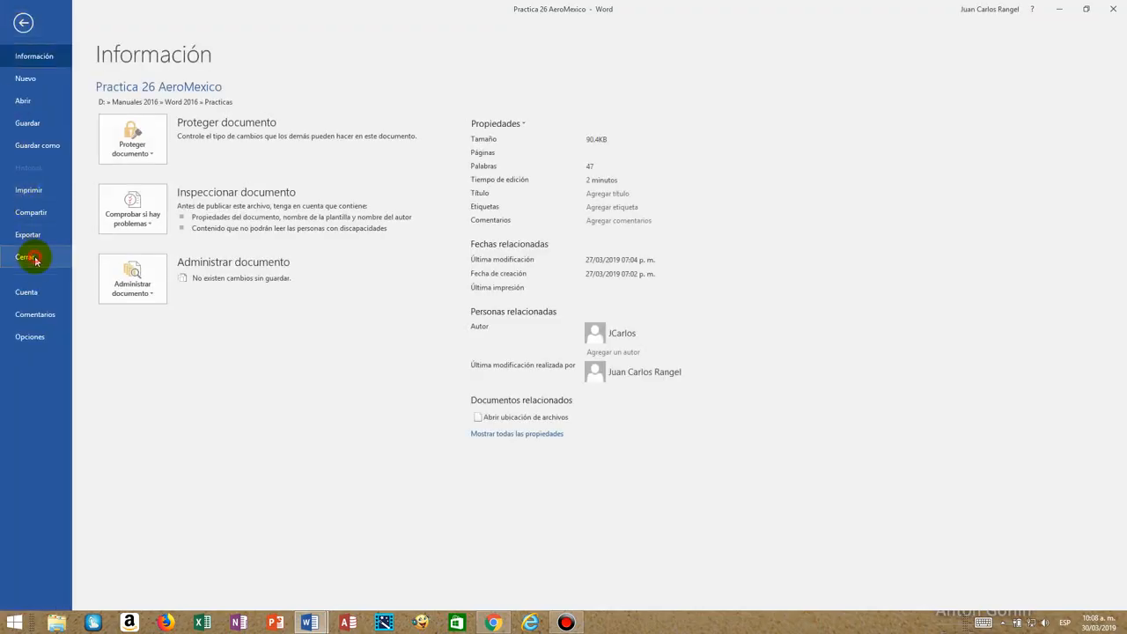
pyautogui.click(32, 258)
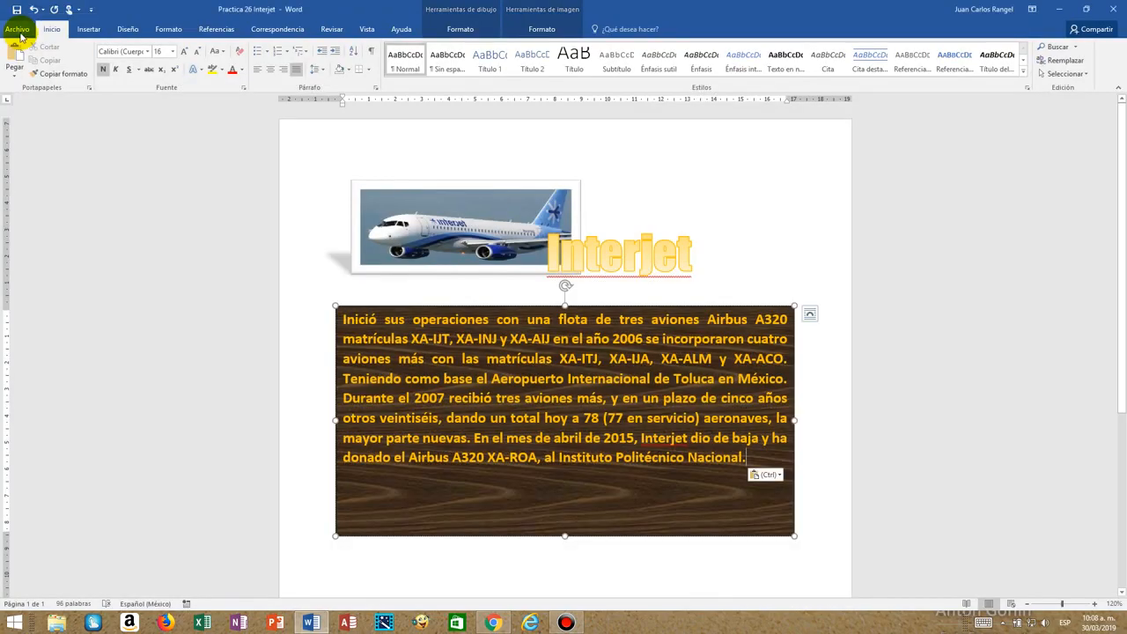
pyautogui.click(20, 33)
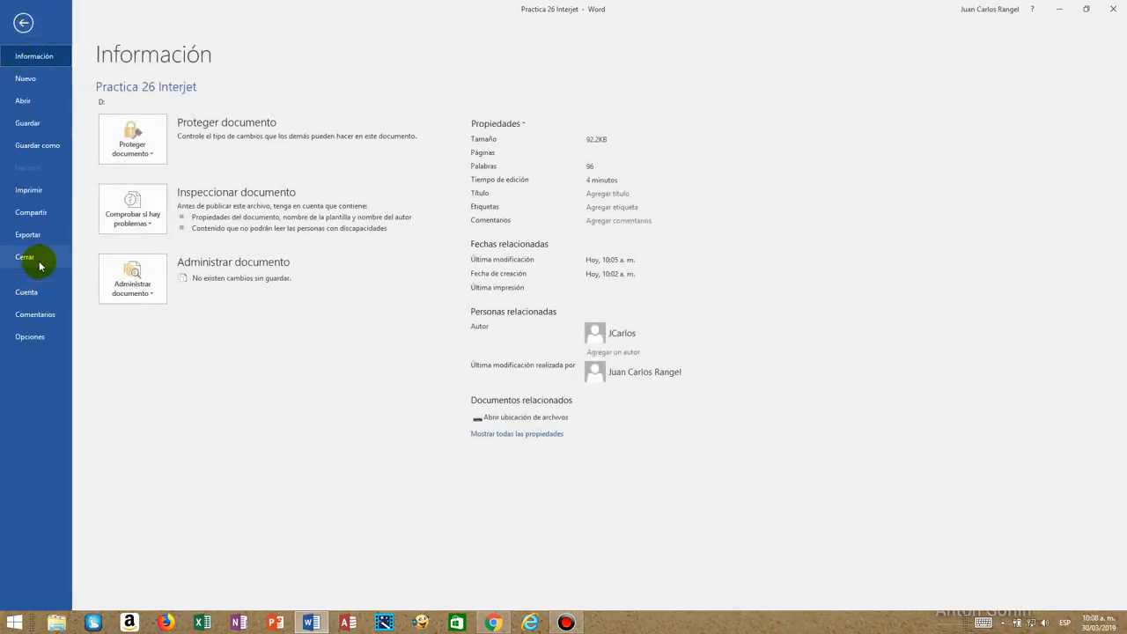
pyautogui.click(37, 260)
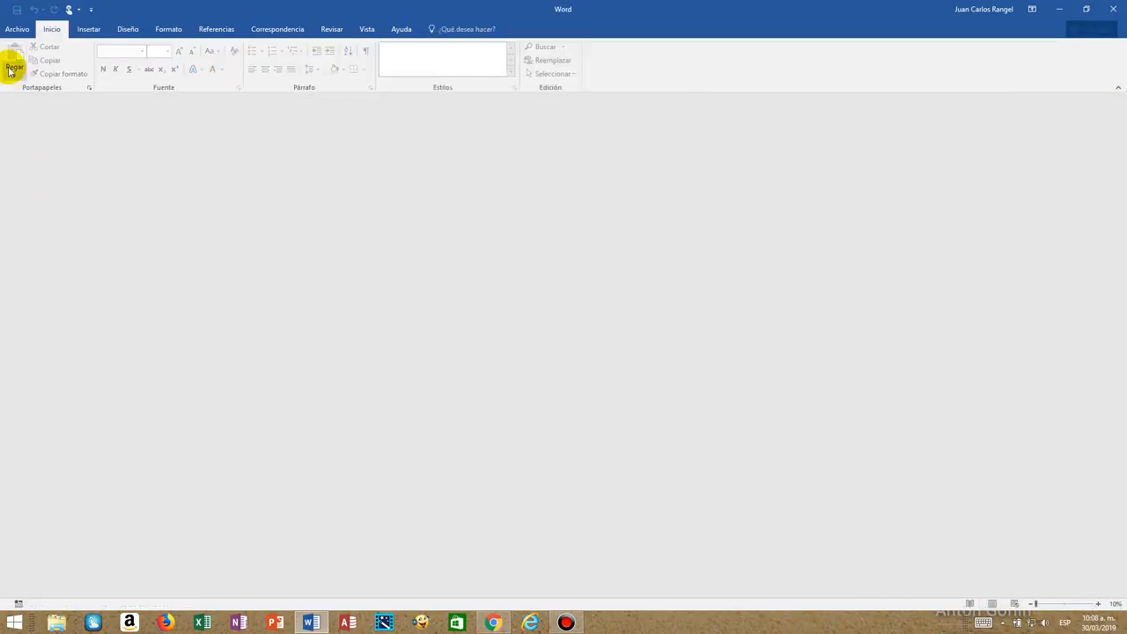
# Create a new blank document.
pyautogui.click(18, 33)
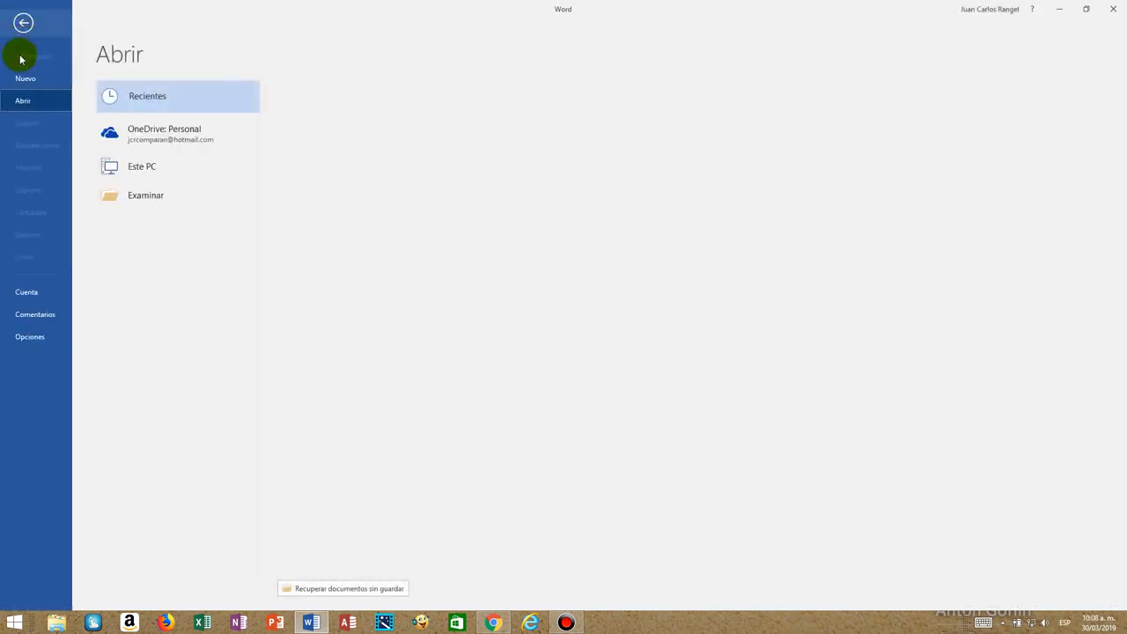
pyautogui.click(35, 85)
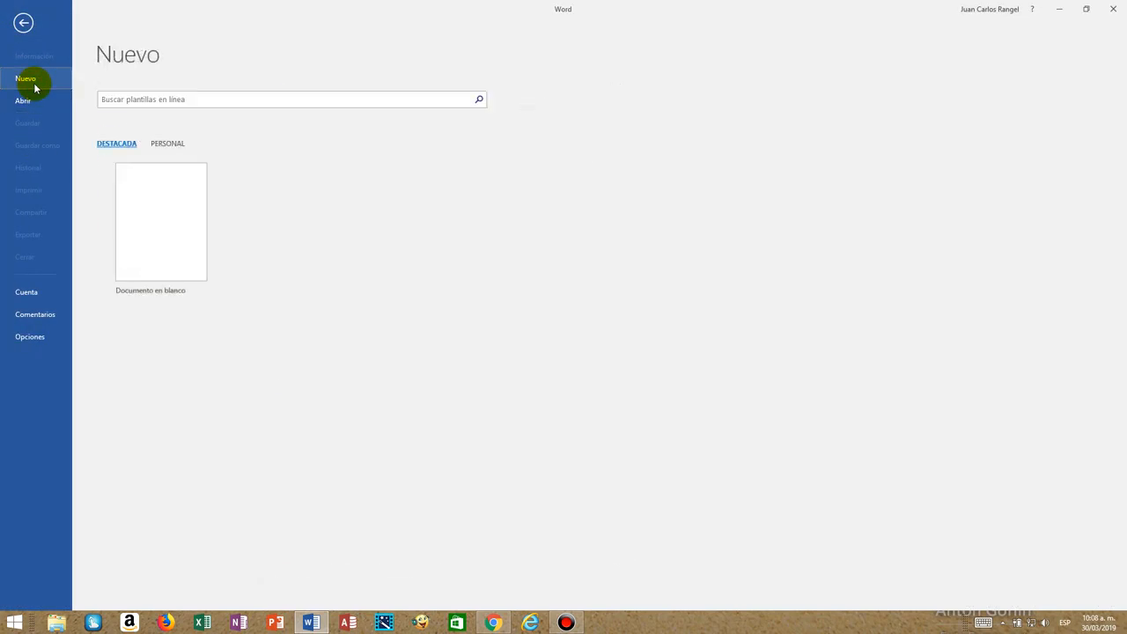
pyautogui.click(155, 234)
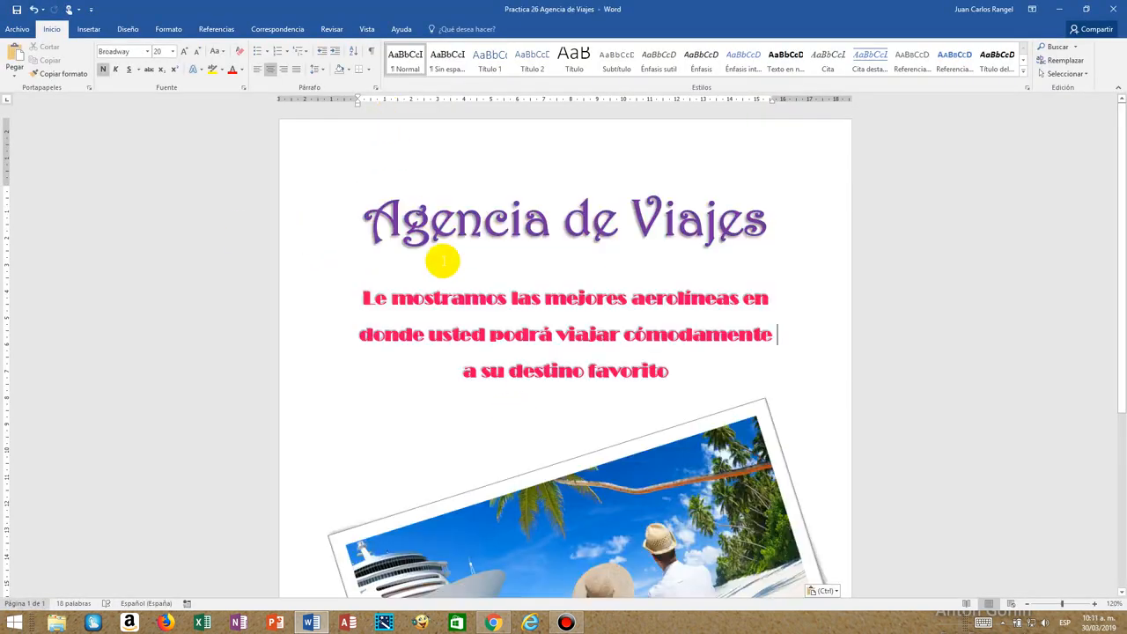
# Examine the title, the slogan paragraph and the picture of the Practica 26 Agencia de Viajes document.
pyautogui.tripleClick(409, 231)
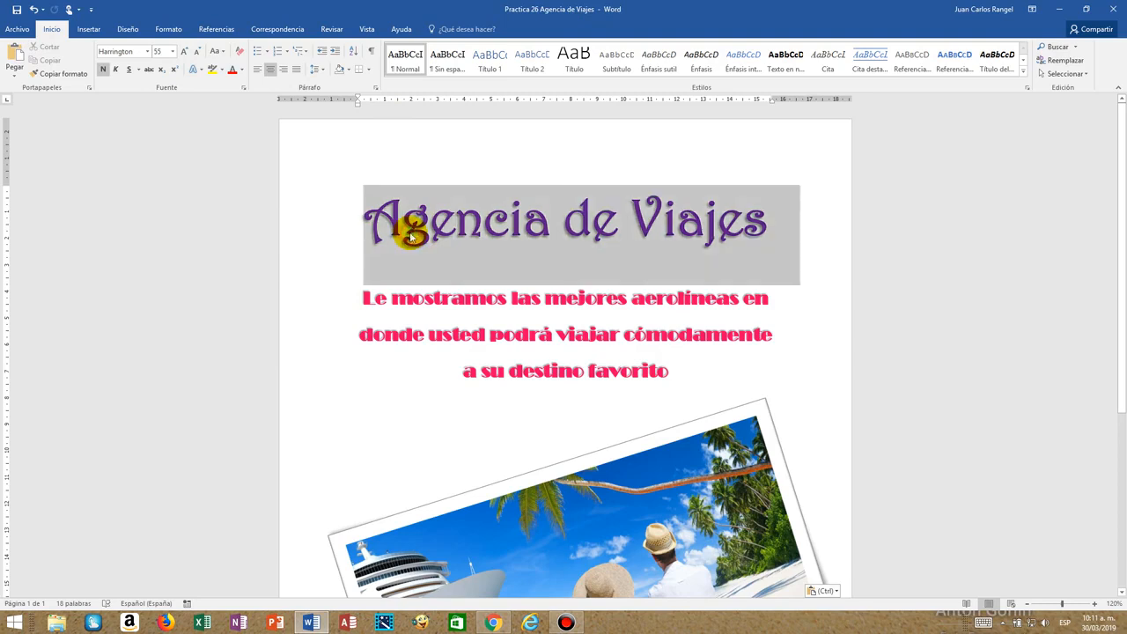
pyautogui.doubleClick(597, 229)
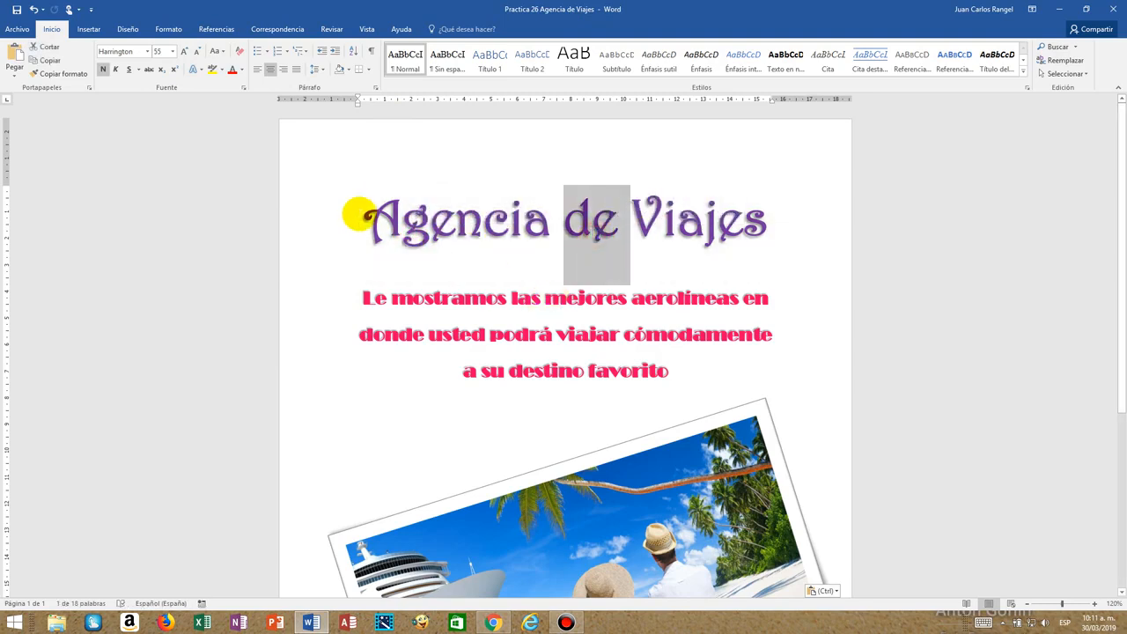
pyautogui.click(419, 240)
pyautogui.tripleClick(519, 299)
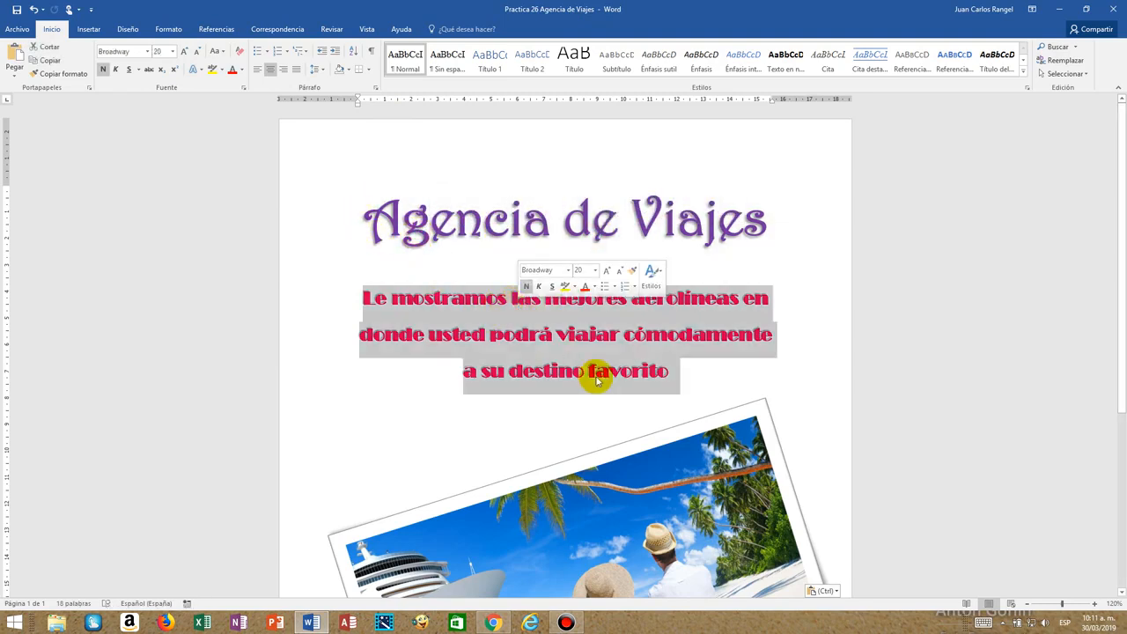
pyautogui.scroll(-4, 624, 397)
pyautogui.scroll(4, 642, 409)
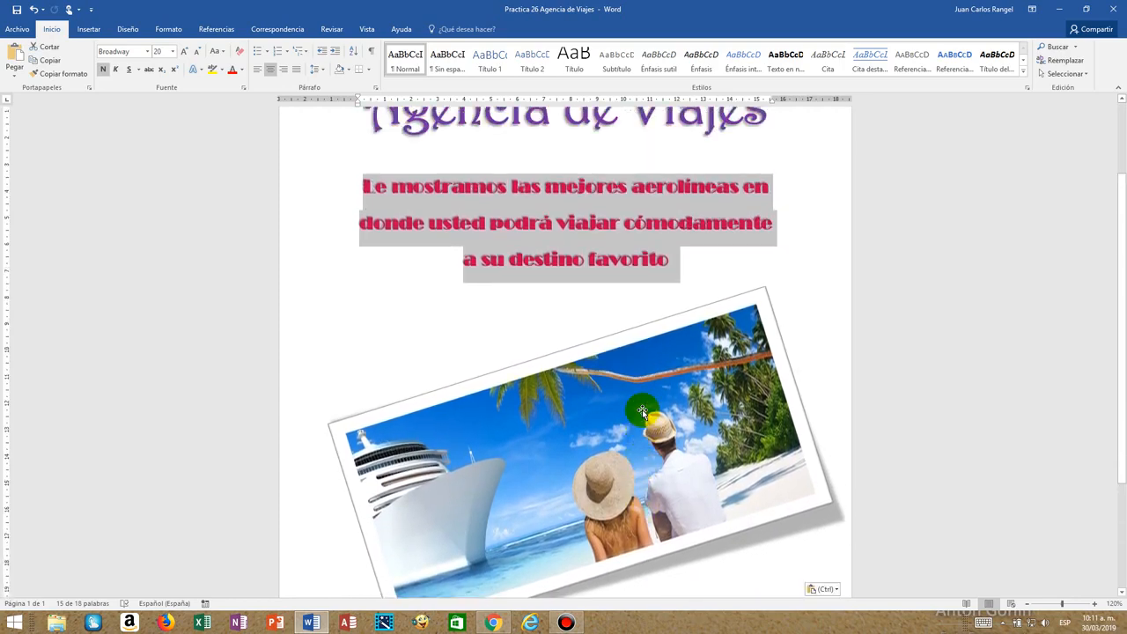
pyautogui.click(804, 284)
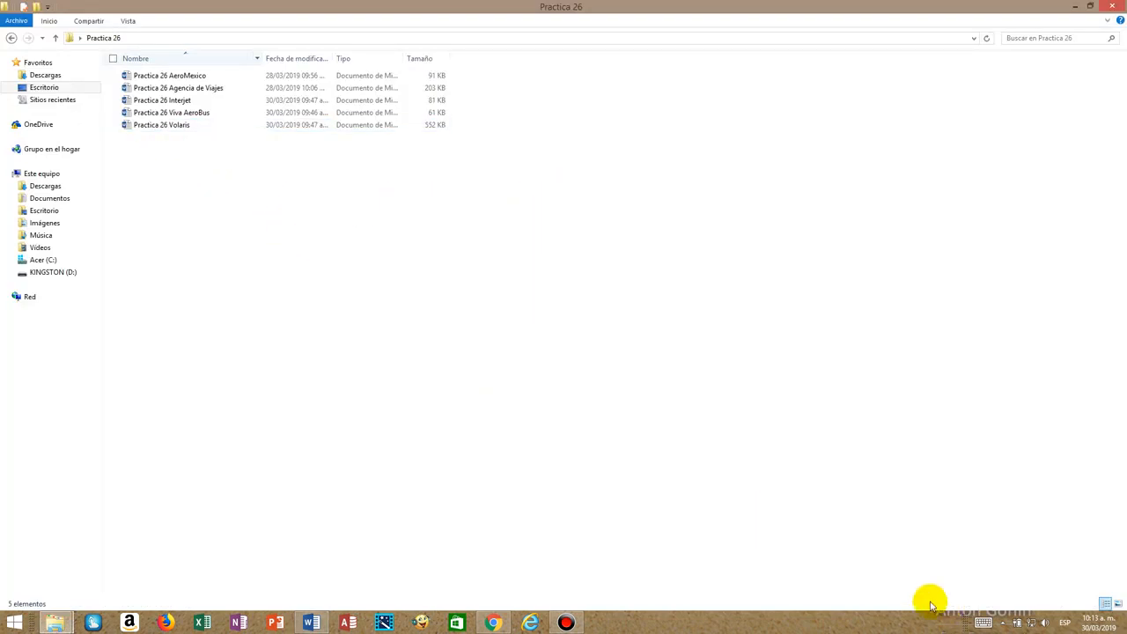
# Check the Agencia de Viajes document and the four airline documents stored together in the Practica 26 folder.
pyautogui.click(180, 76)
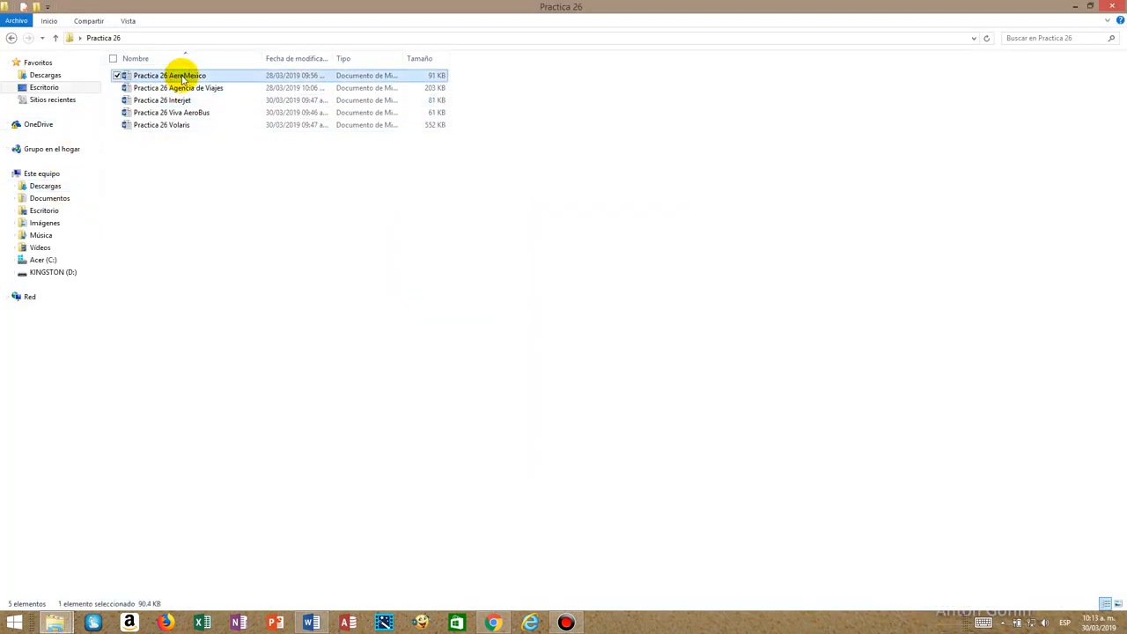
pyautogui.click(171, 88)
pyautogui.click(169, 99)
pyautogui.click(174, 113)
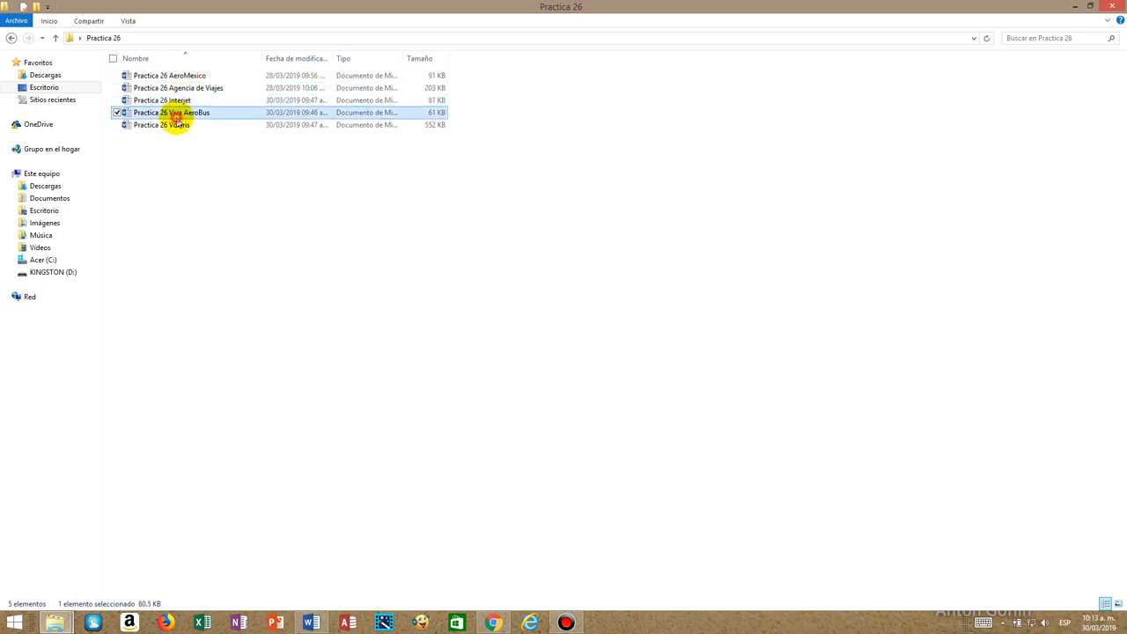
pyautogui.click(174, 125)
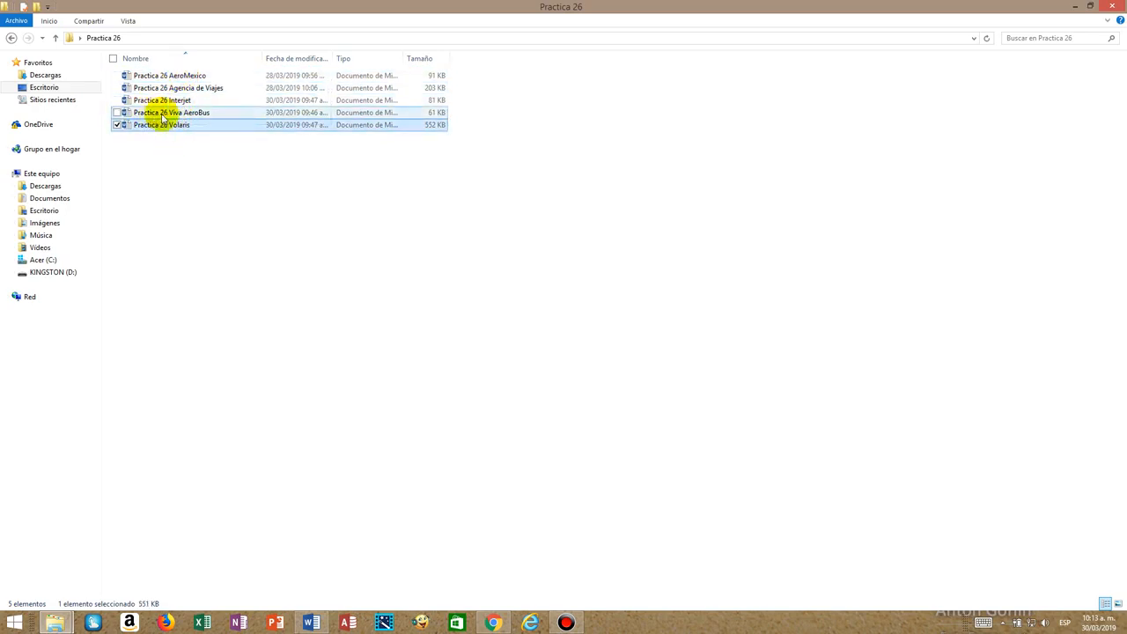
pyautogui.click(188, 90)
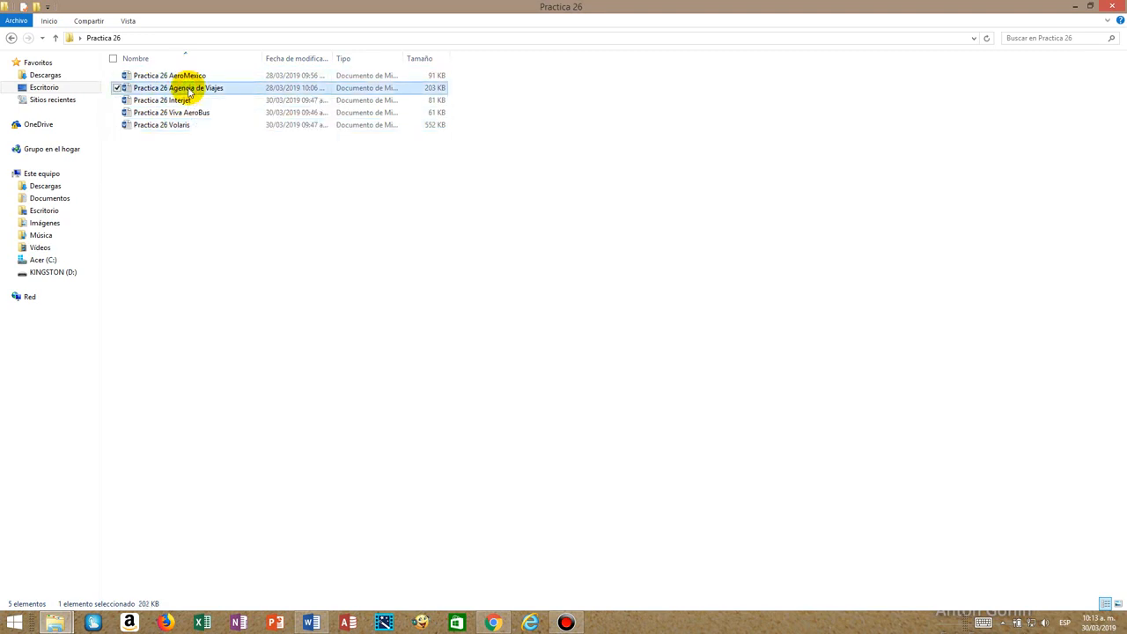
pyautogui.click(181, 77)
pyautogui.click(188, 103)
pyautogui.click(187, 115)
pyautogui.click(186, 126)
pyautogui.click(186, 114)
pyautogui.click(189, 101)
pyautogui.click(192, 77)
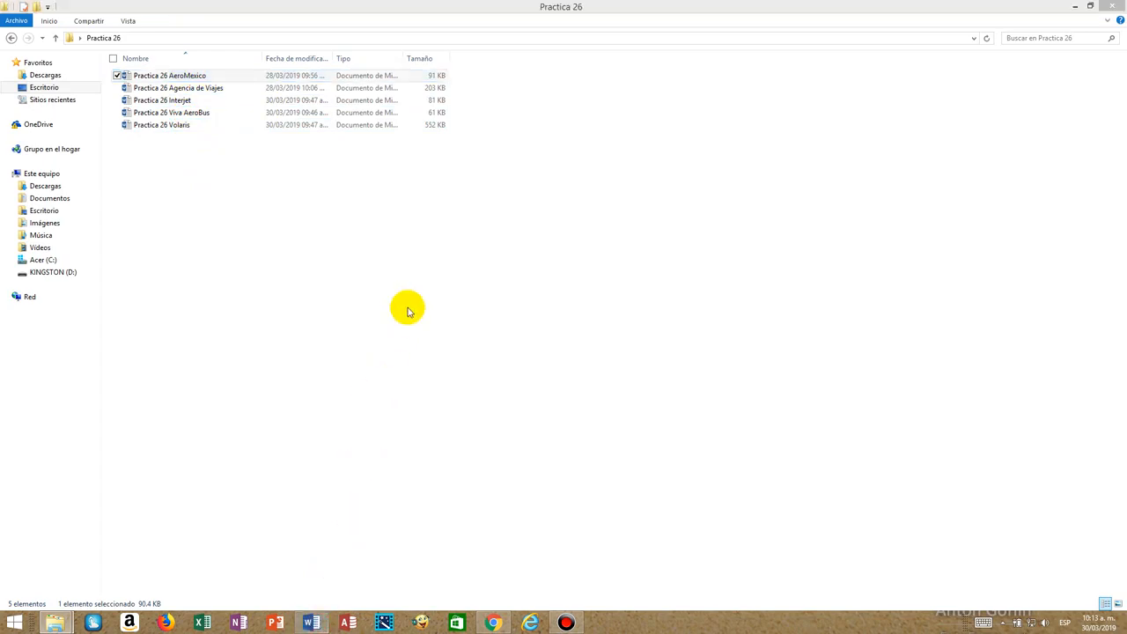
# Switch back to the Agencia de Viajes document in Word and look over its whole page.
pyautogui.click(317, 619)
pyautogui.scroll(-5, 440, 431)
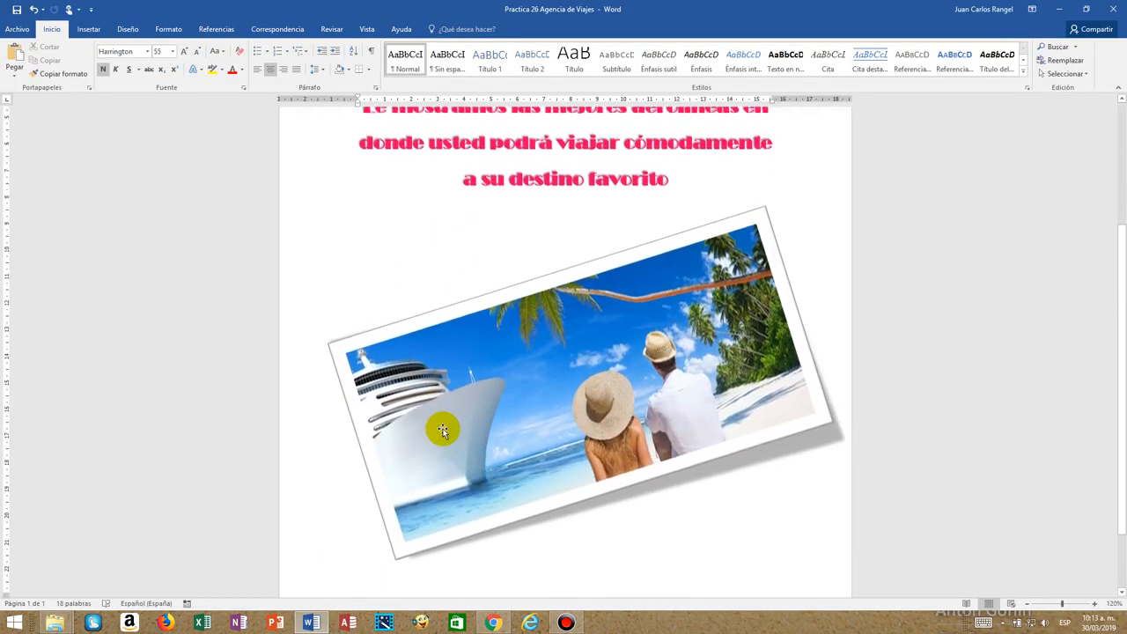
pyautogui.scroll(5, 443, 431)
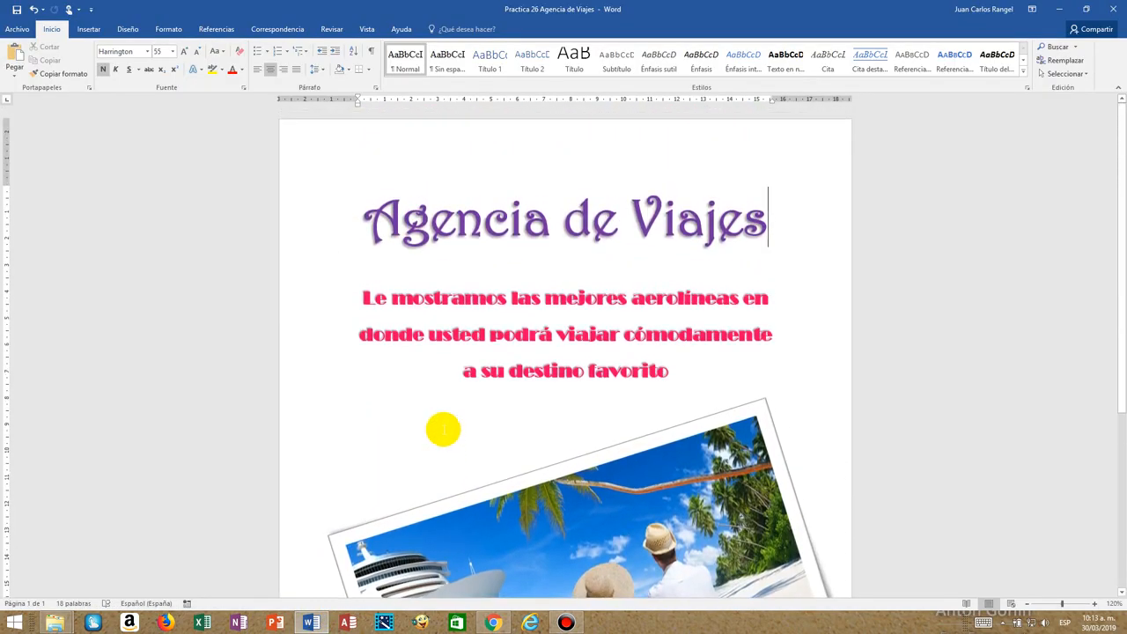
pyautogui.scroll(-3, 443, 431)
pyautogui.scroll(-2, 442, 430)
pyautogui.scroll(4, 440, 453)
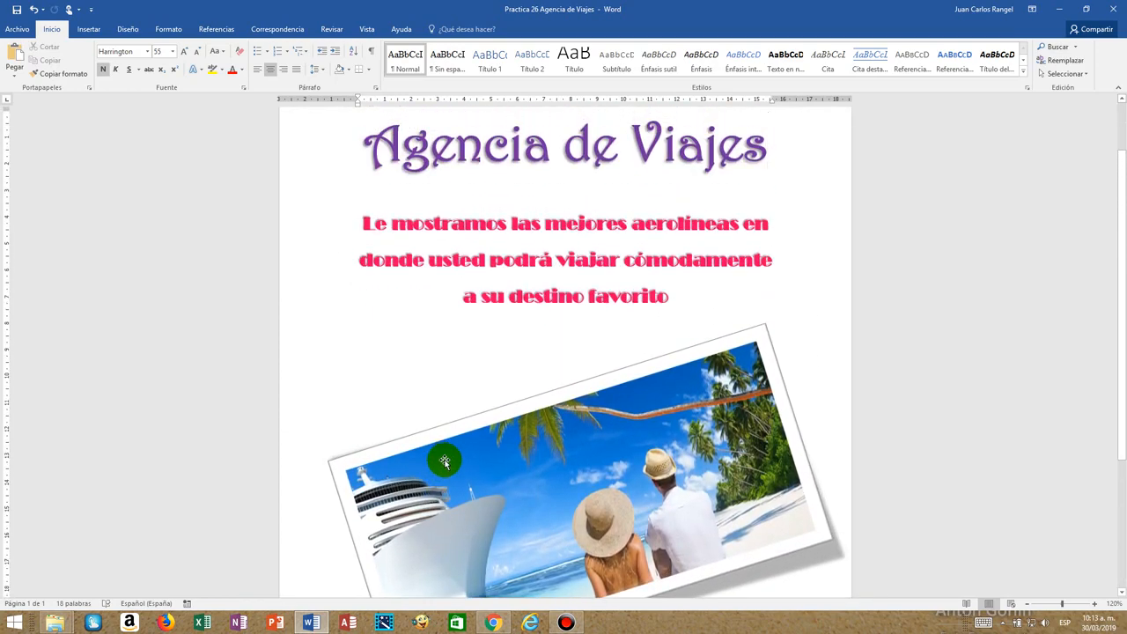
pyautogui.scroll(2, 445, 461)
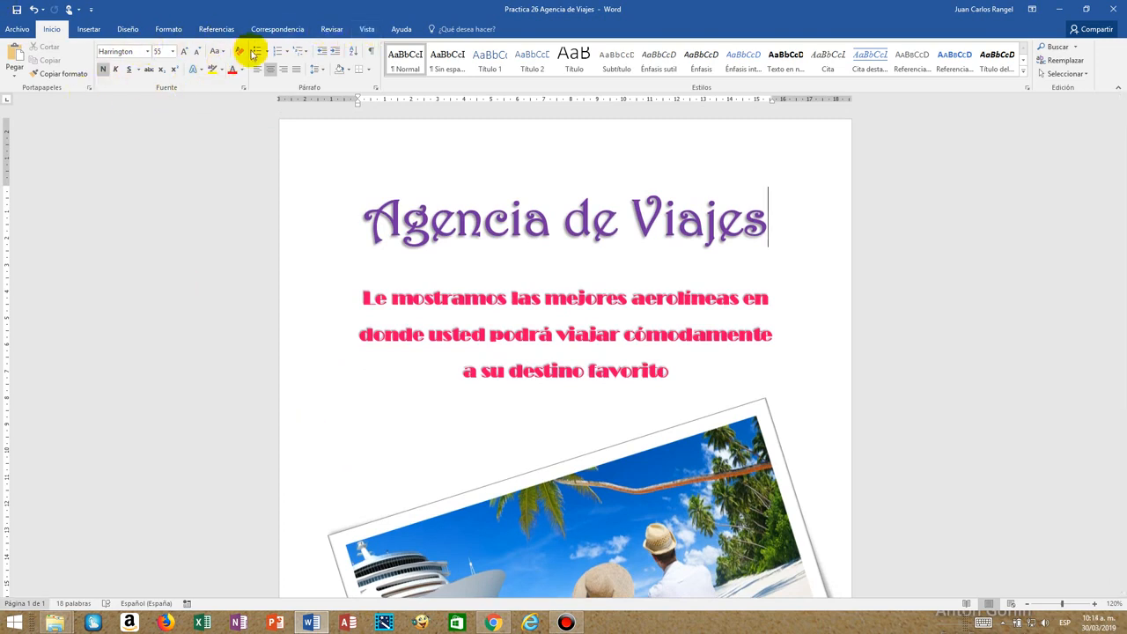
# Switch the document to Outline view and show the master document commands with the cursor in the empty last paragraph.
pyautogui.click(368, 30)
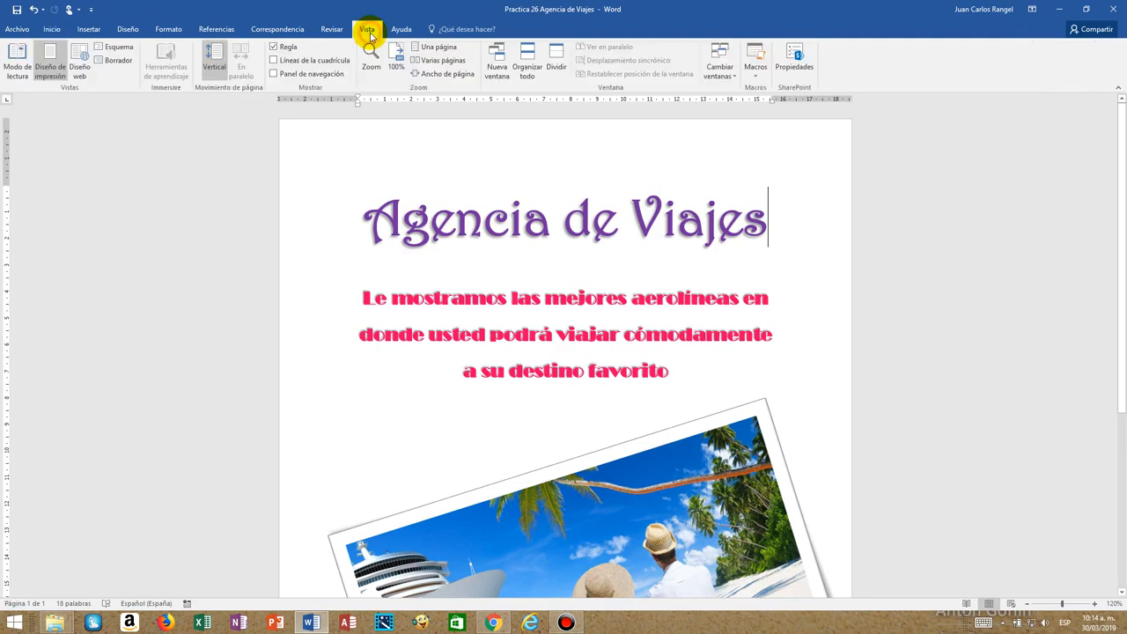
pyautogui.click(123, 46)
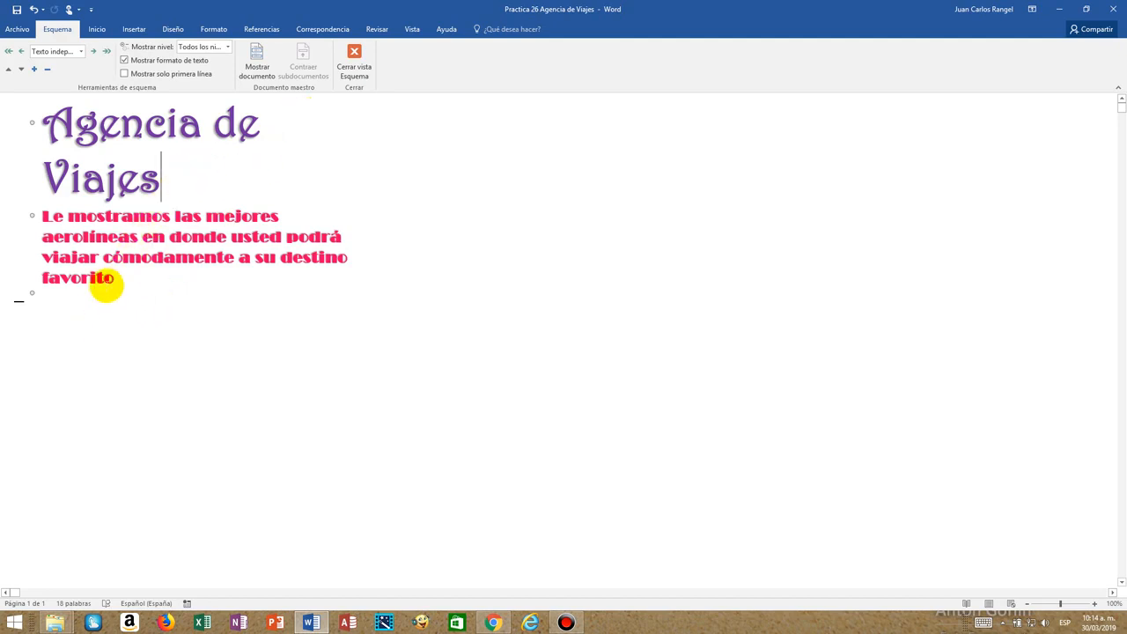
pyautogui.click(63, 302)
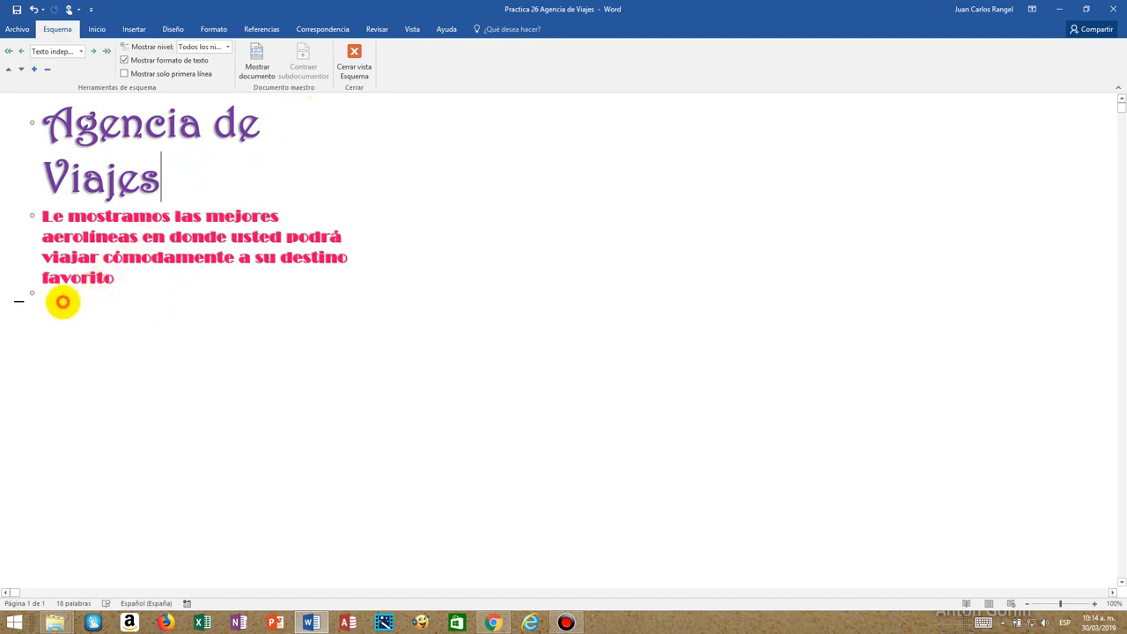
pyautogui.click(258, 64)
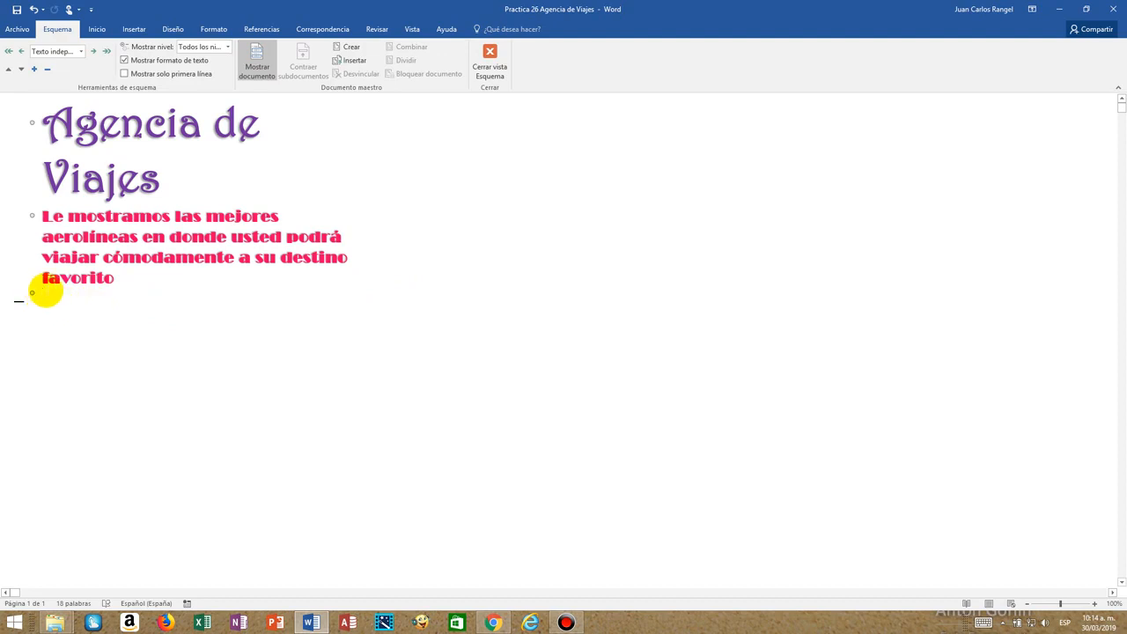
# Insert Practica 26 Interjet from the Practica 26 folder as a subdocument, accepting the master document's template, and close Outline view.
pyautogui.click(346, 66)
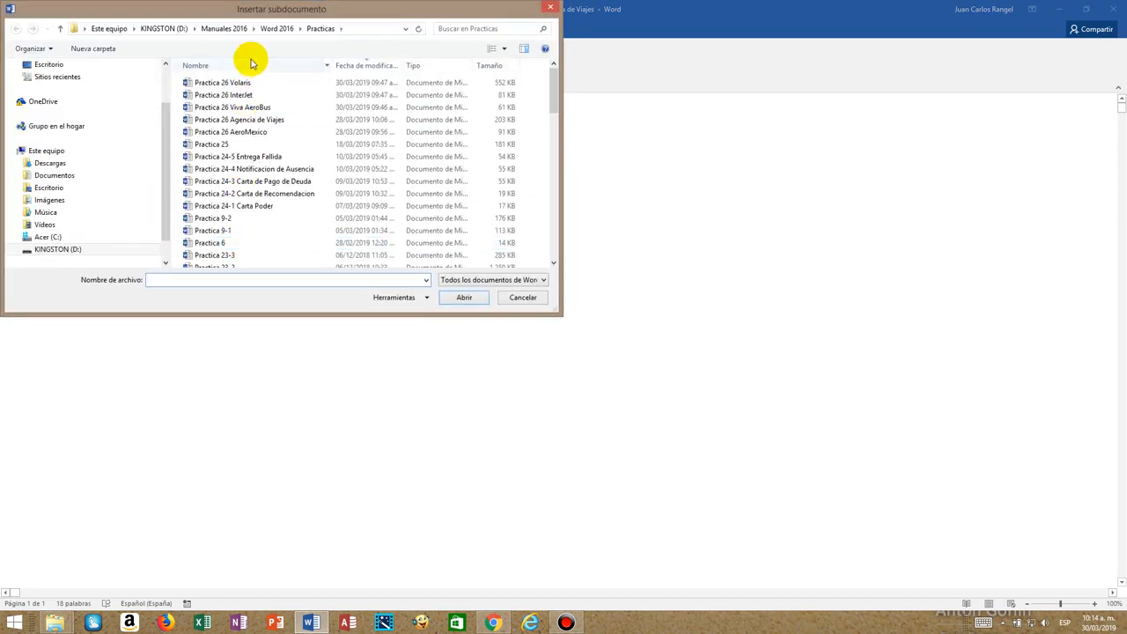
pyautogui.click(75, 66)
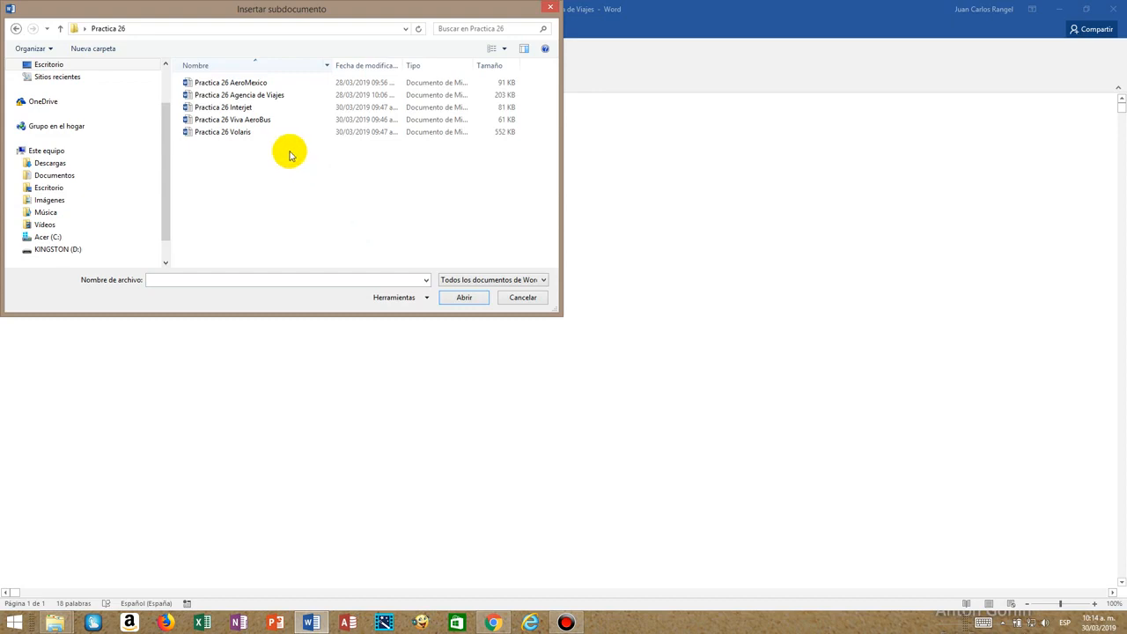
pyautogui.doubleClick(226, 108)
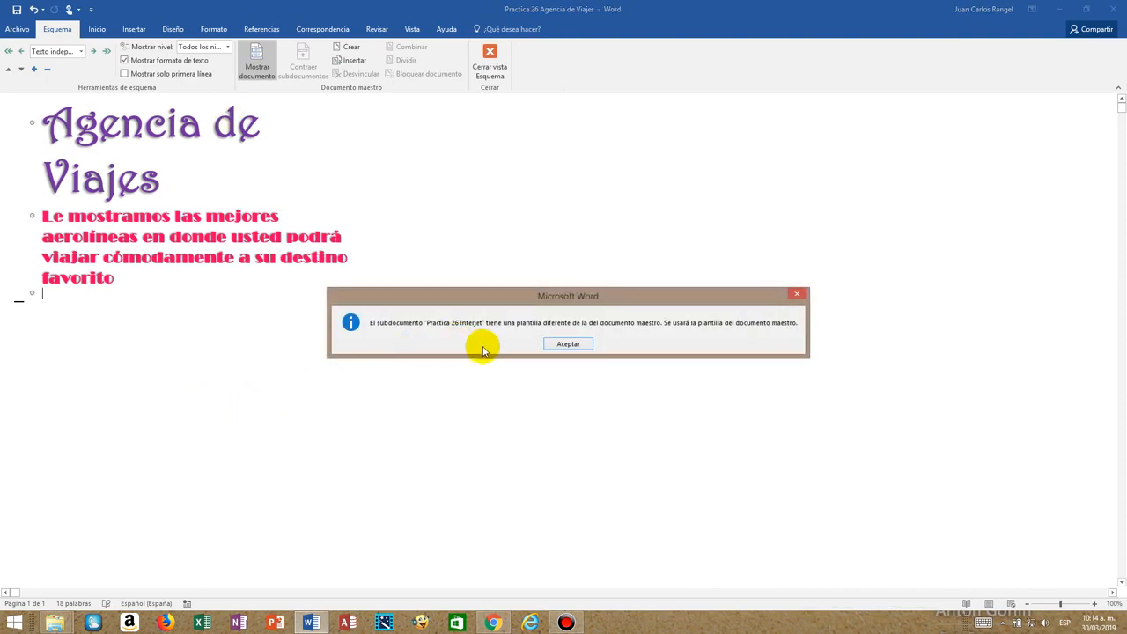
pyautogui.click(585, 349)
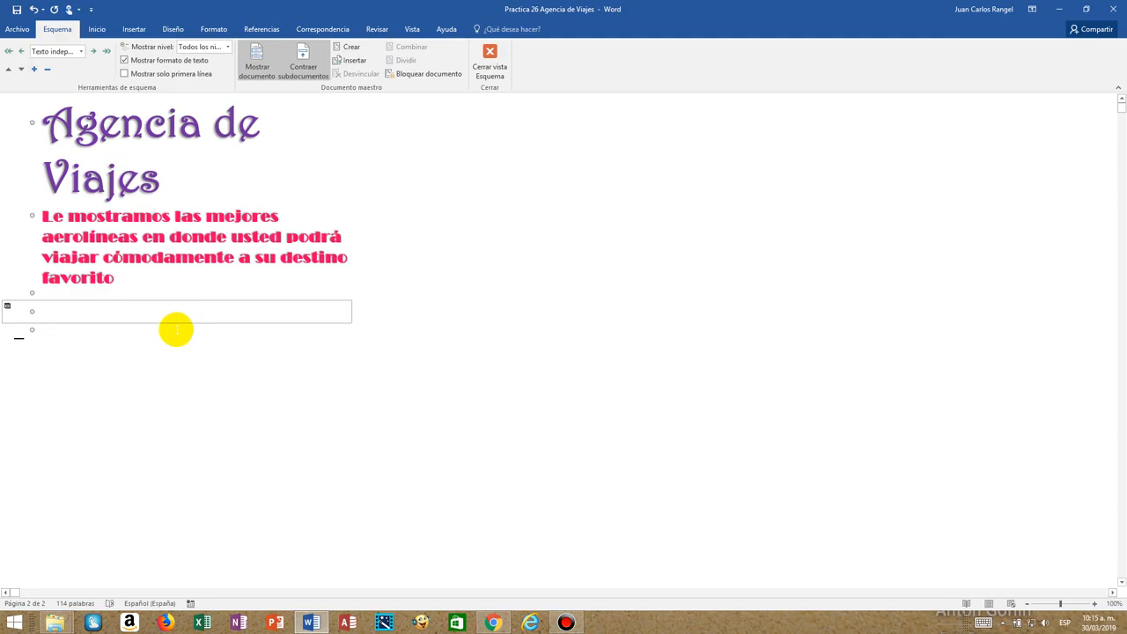
pyautogui.click(490, 68)
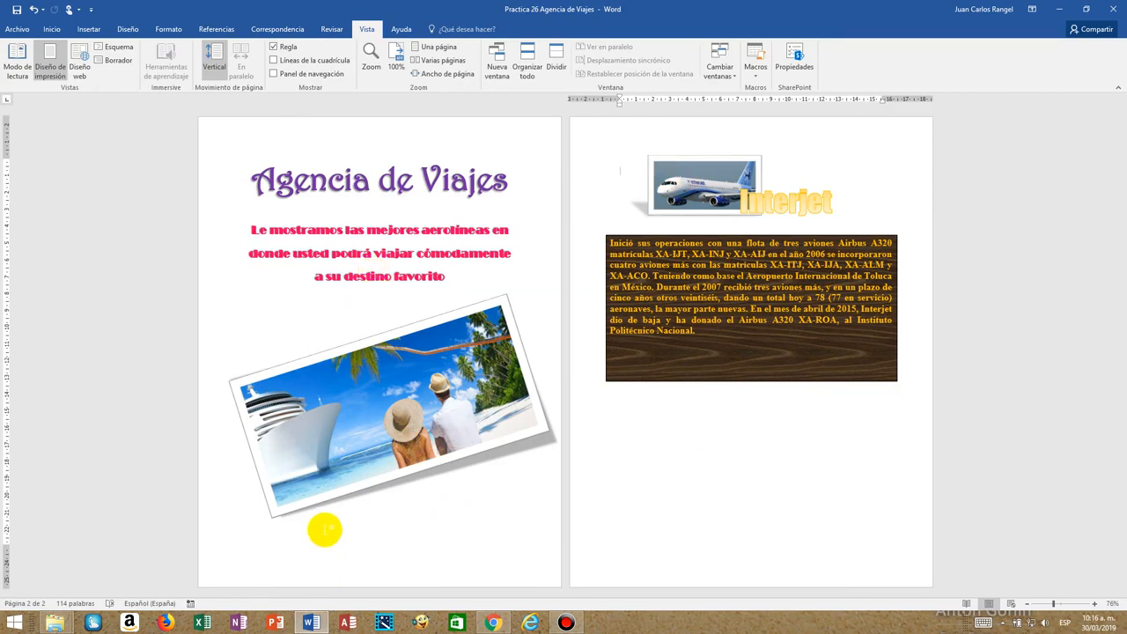
# Insert Practica 26 Viva AeroBus as a subdocument after Interjet in Outline view, and return to the page layout.
pyautogui.click(324, 529)
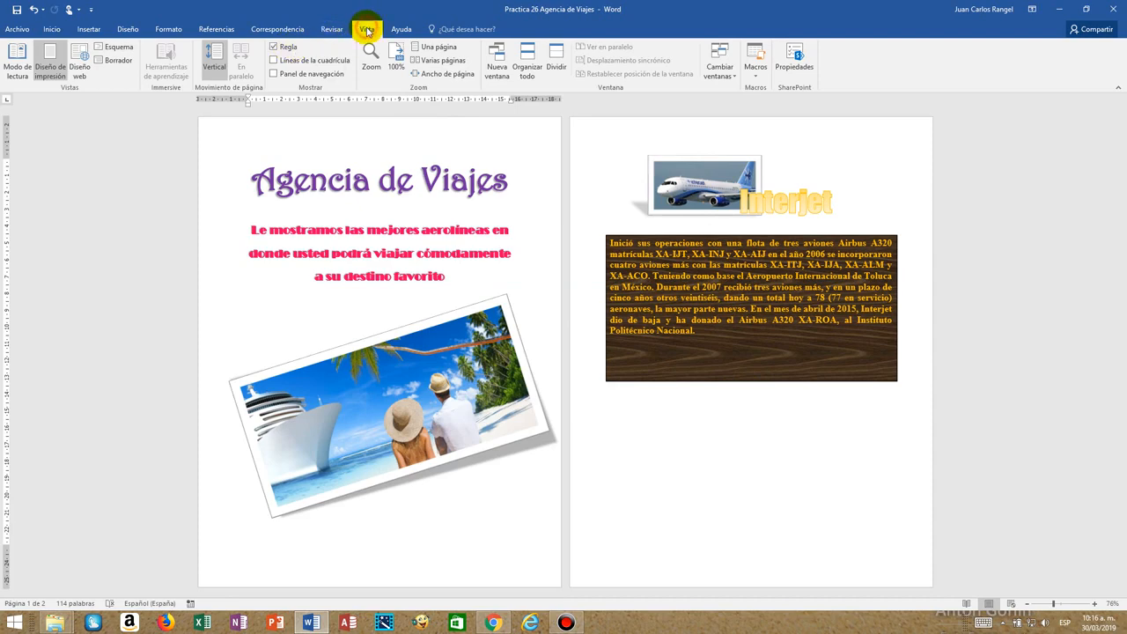
pyautogui.click(115, 49)
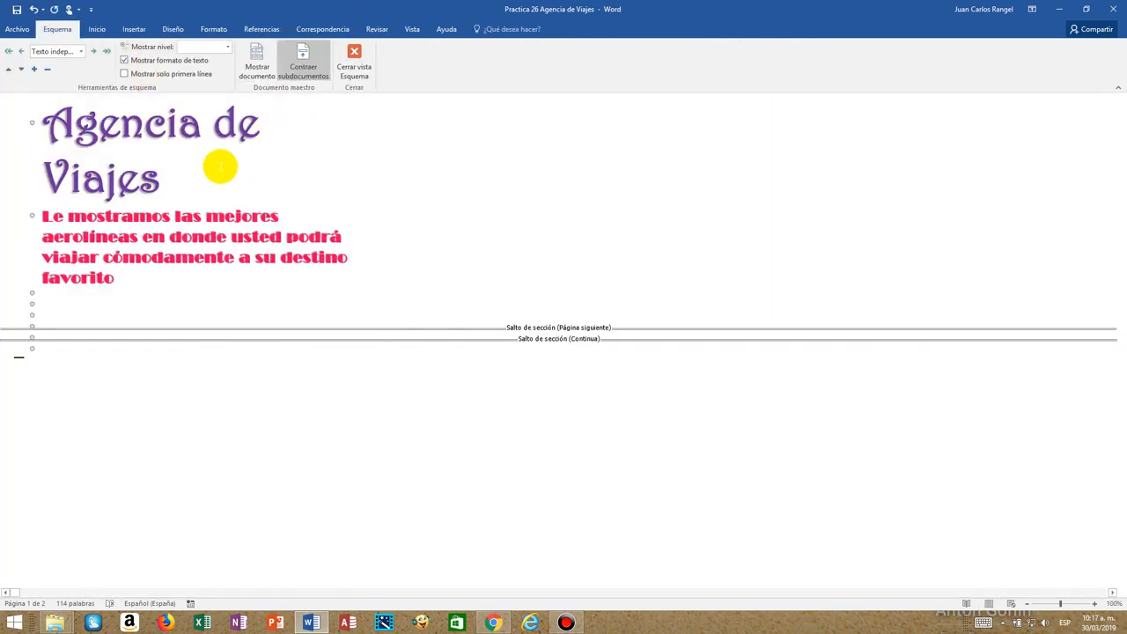
pyautogui.click(254, 58)
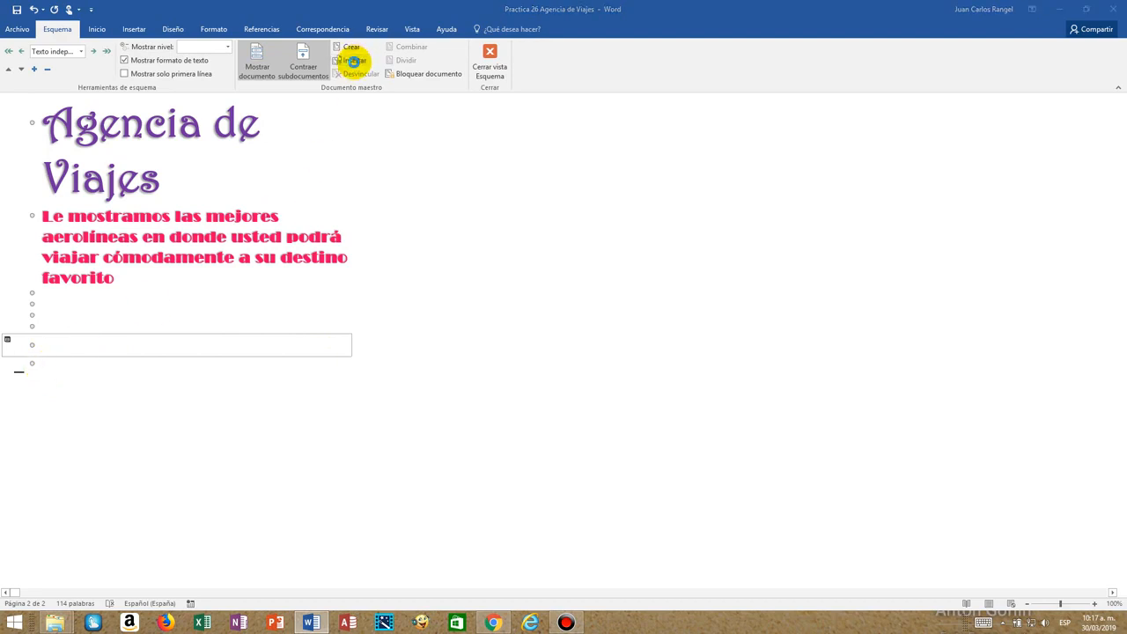
pyautogui.click(353, 61)
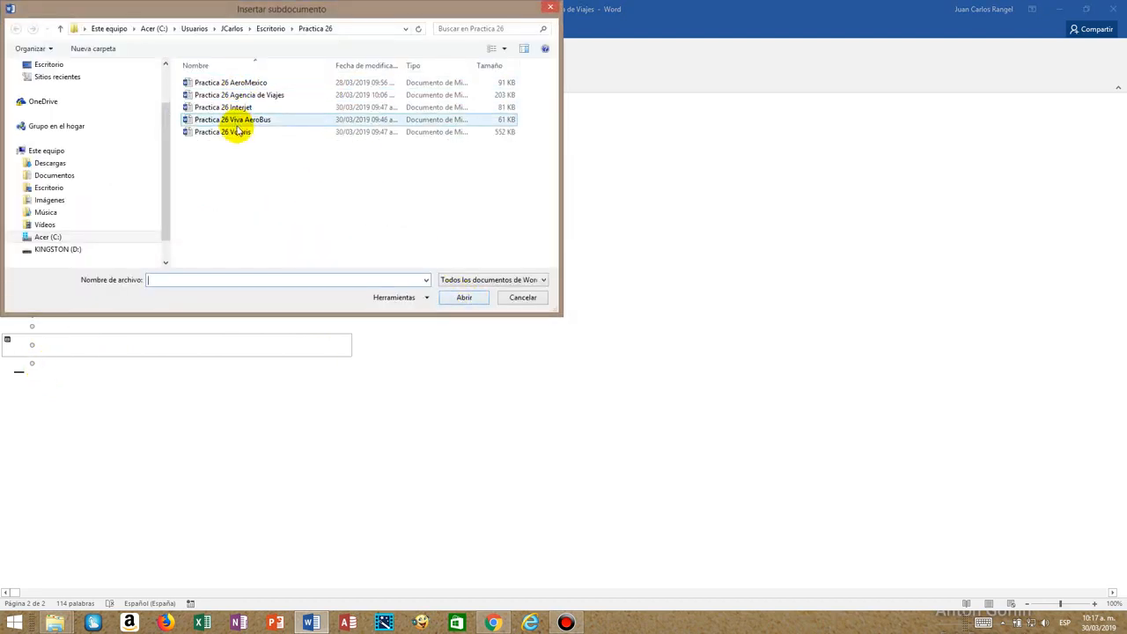
pyautogui.doubleClick(237, 119)
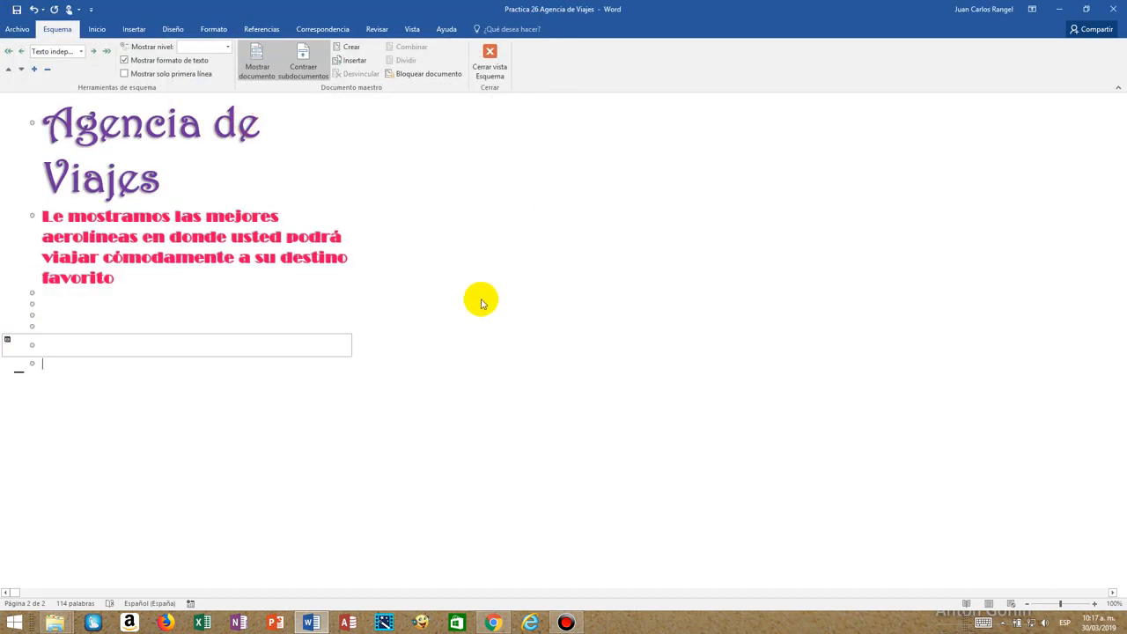
pyautogui.click(569, 344)
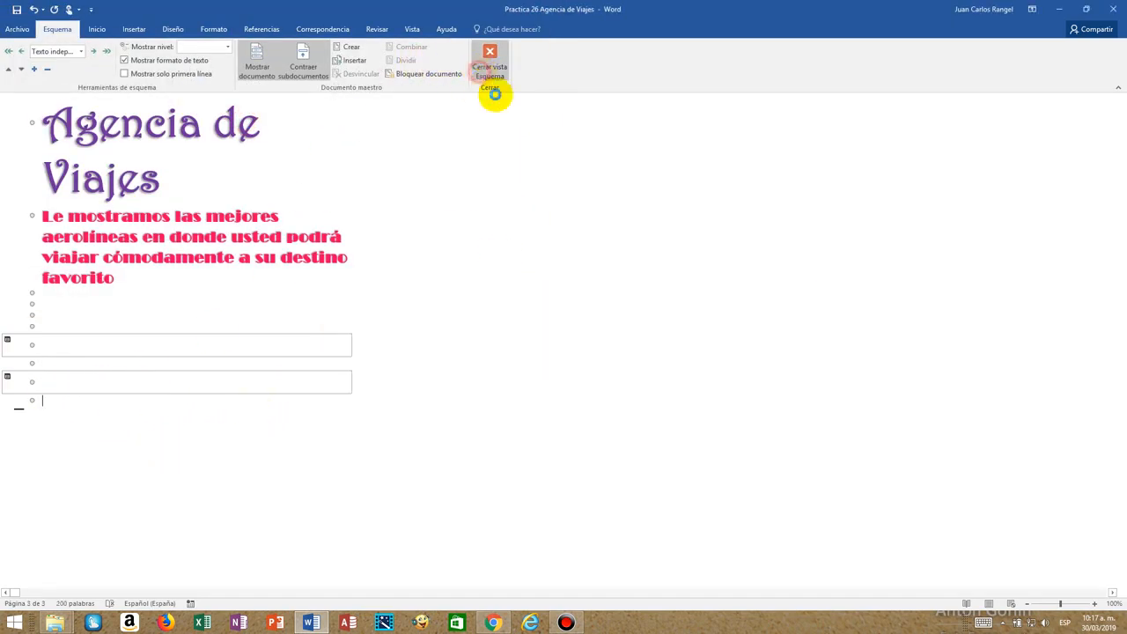
pyautogui.click(476, 77)
# Review the inserted pages, and insert Practica 26 Volaris as a subdocument after Viva AeroBus in Outline view.
pyautogui.scroll(10, 610, 435)
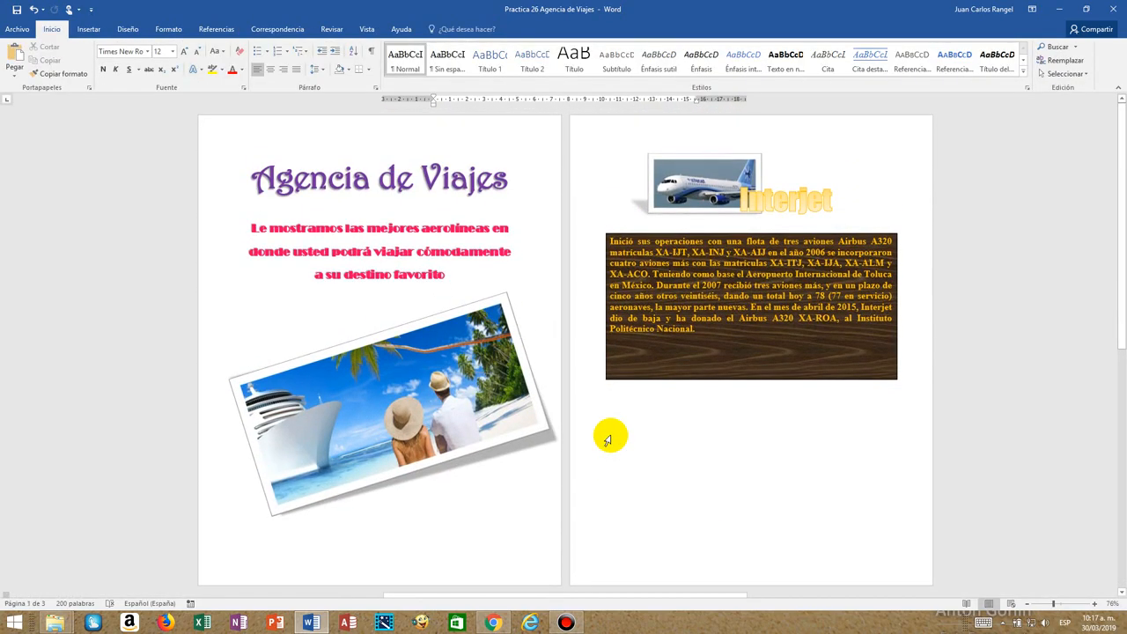
pyautogui.scroll(-8, 608, 438)
pyautogui.scroll(-3, 610, 433)
pyautogui.scroll(8, 608, 435)
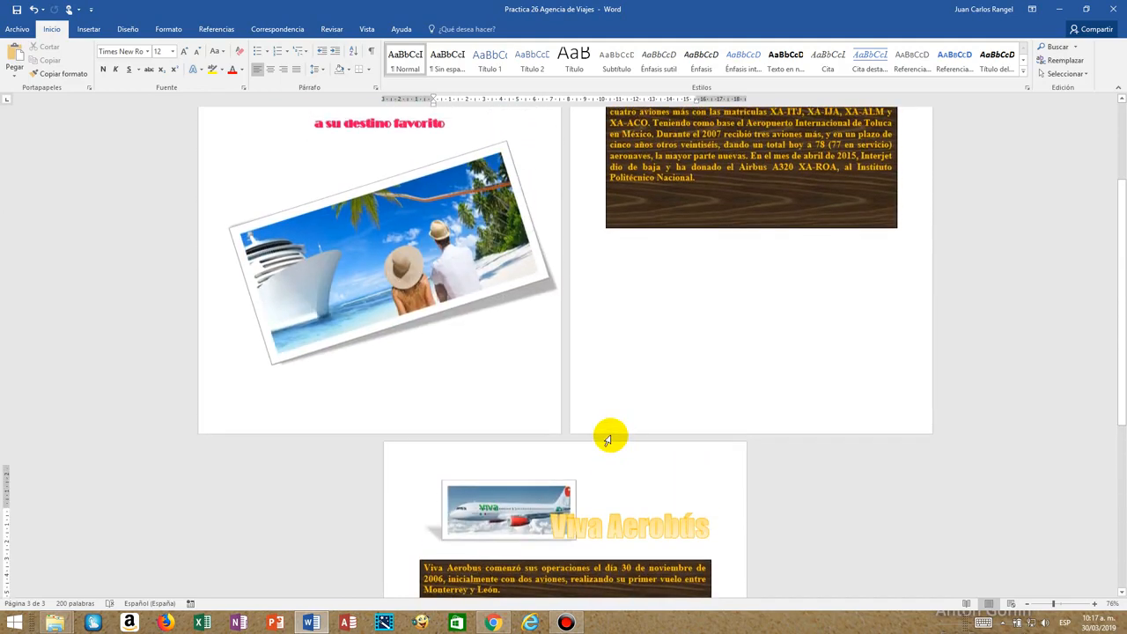
pyautogui.scroll(3, 608, 438)
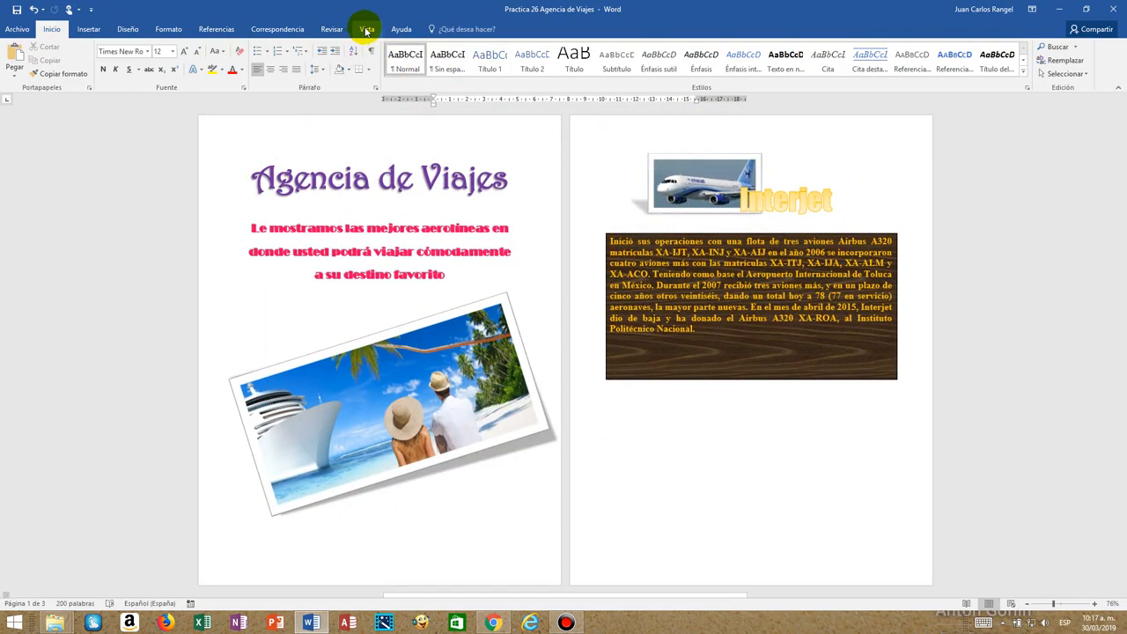
pyautogui.click(366, 29)
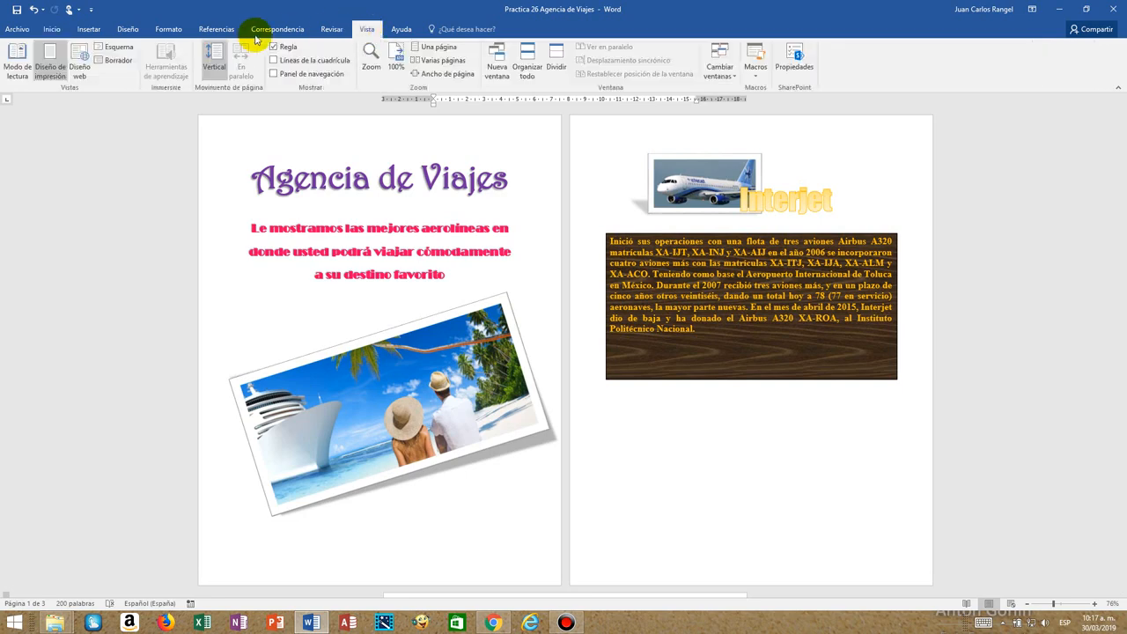
pyautogui.click(123, 51)
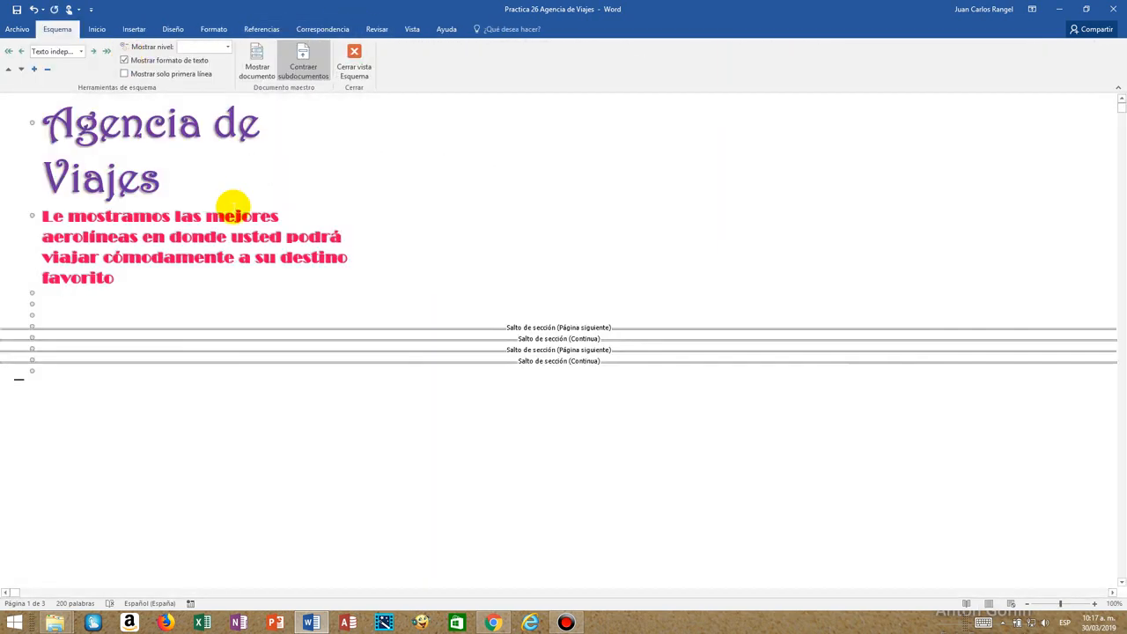
pyautogui.click(255, 63)
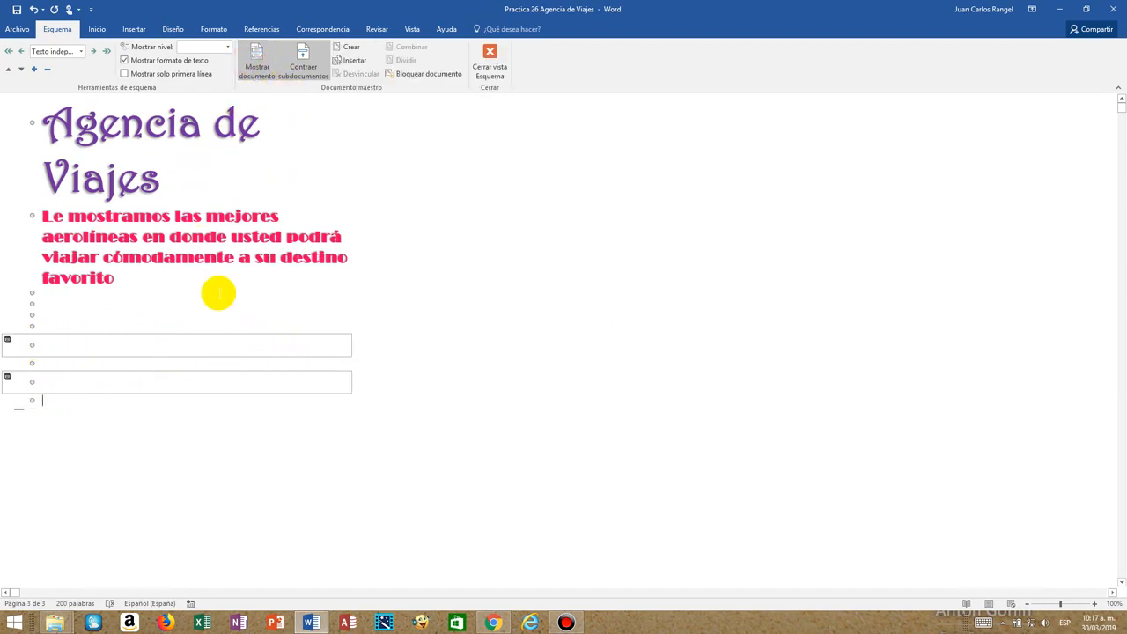
pyautogui.click(354, 60)
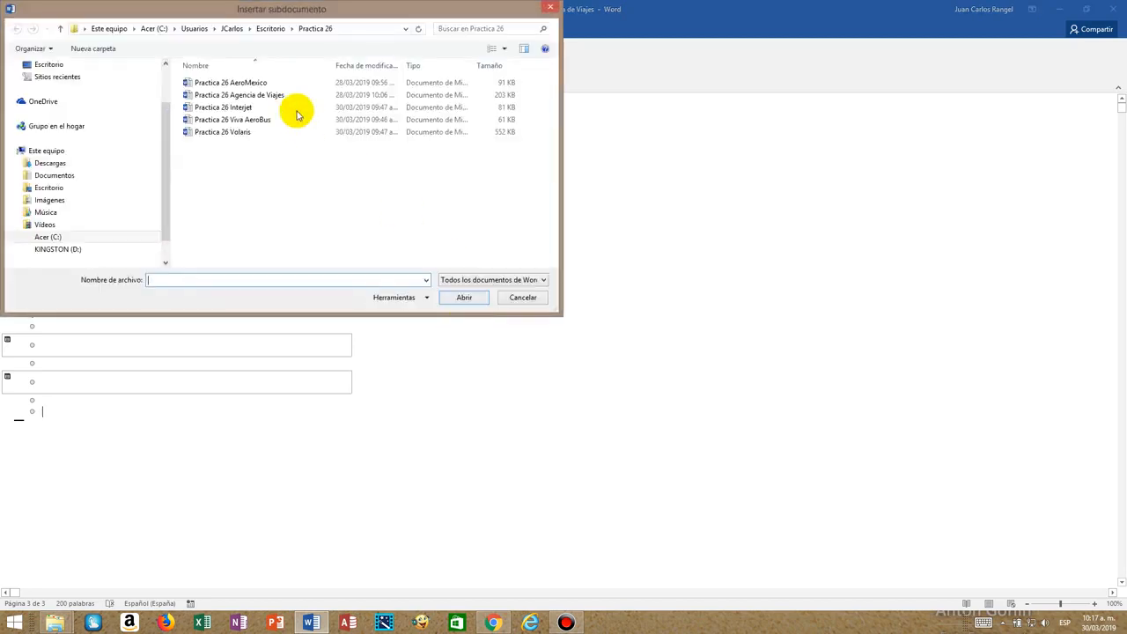
pyautogui.doubleClick(241, 132)
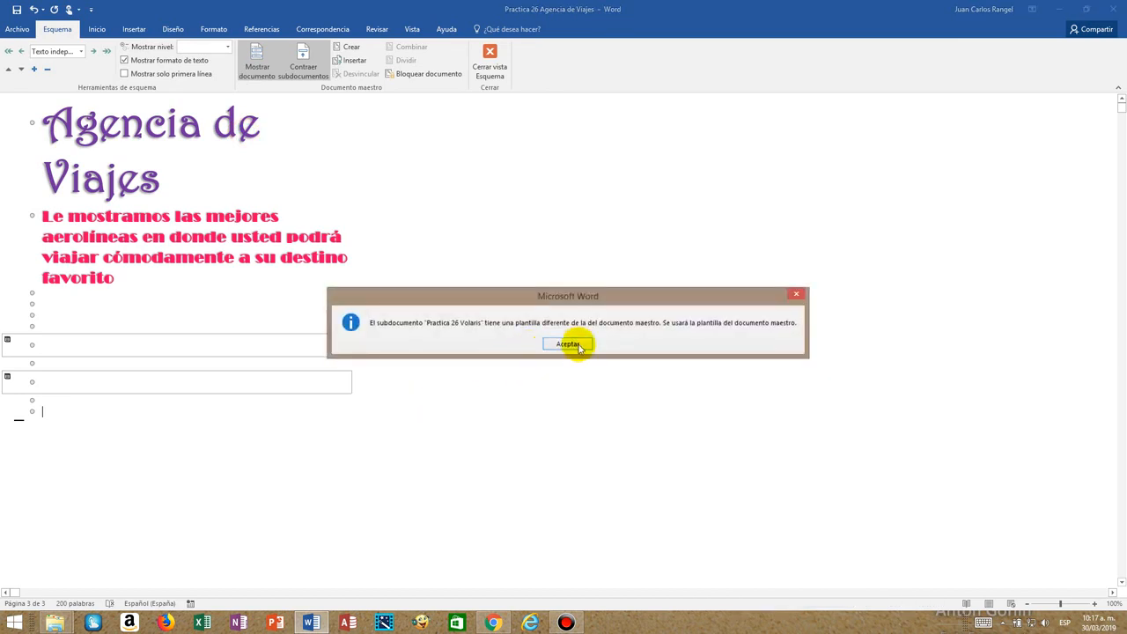
pyautogui.click(569, 343)
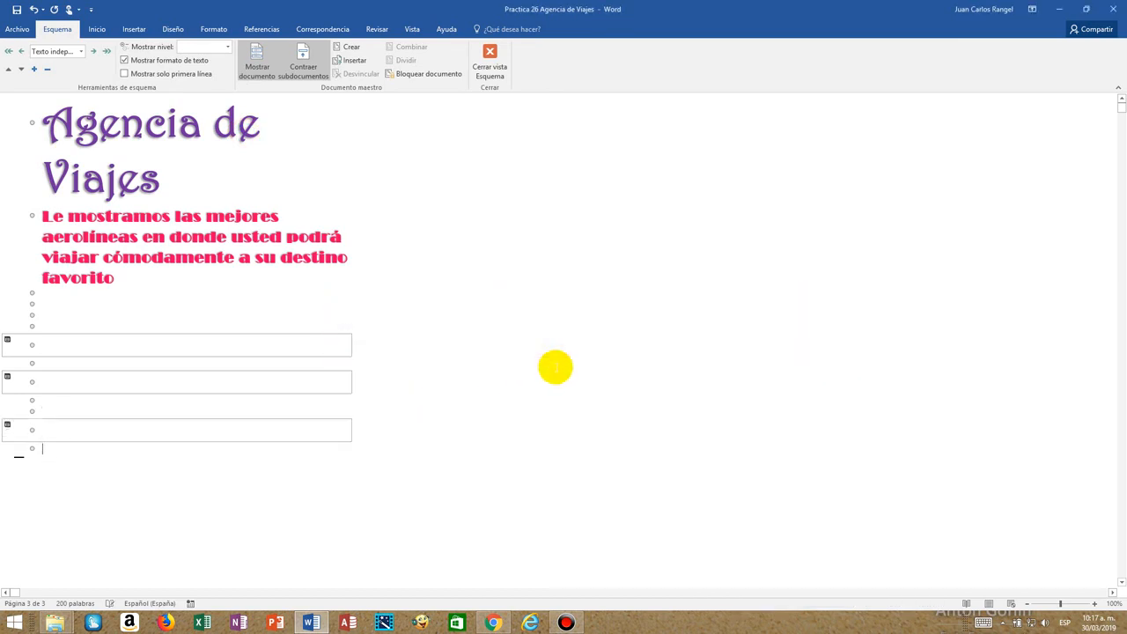
# Insert Practica 26 AeroMexico as a subdocument after Volaris and close Outline view.
pyautogui.click(352, 60)
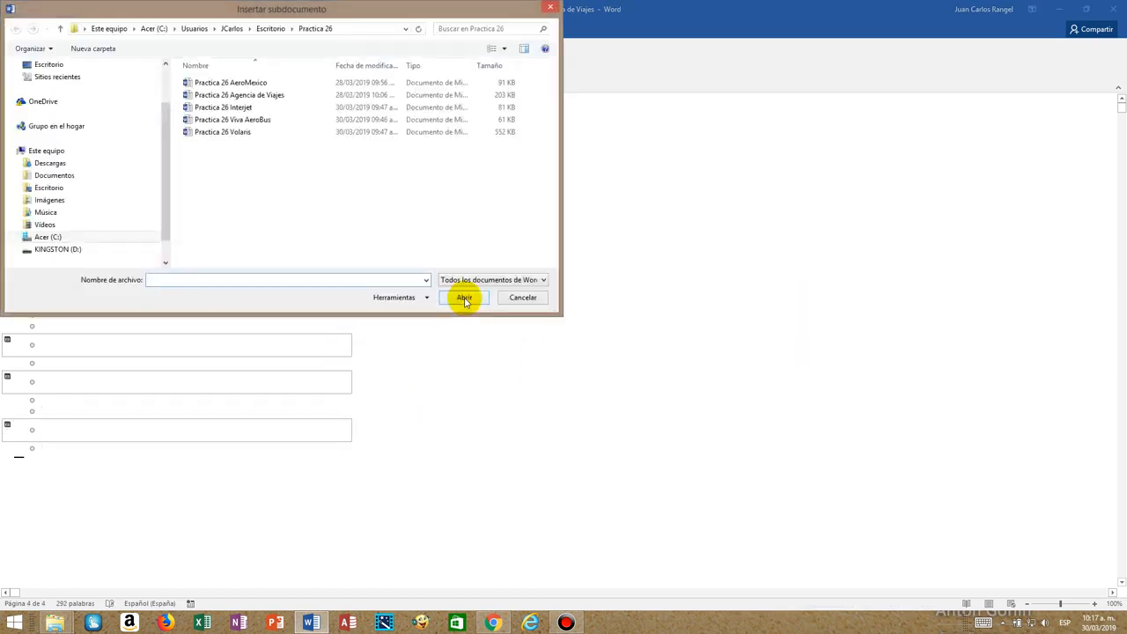
pyautogui.doubleClick(255, 82)
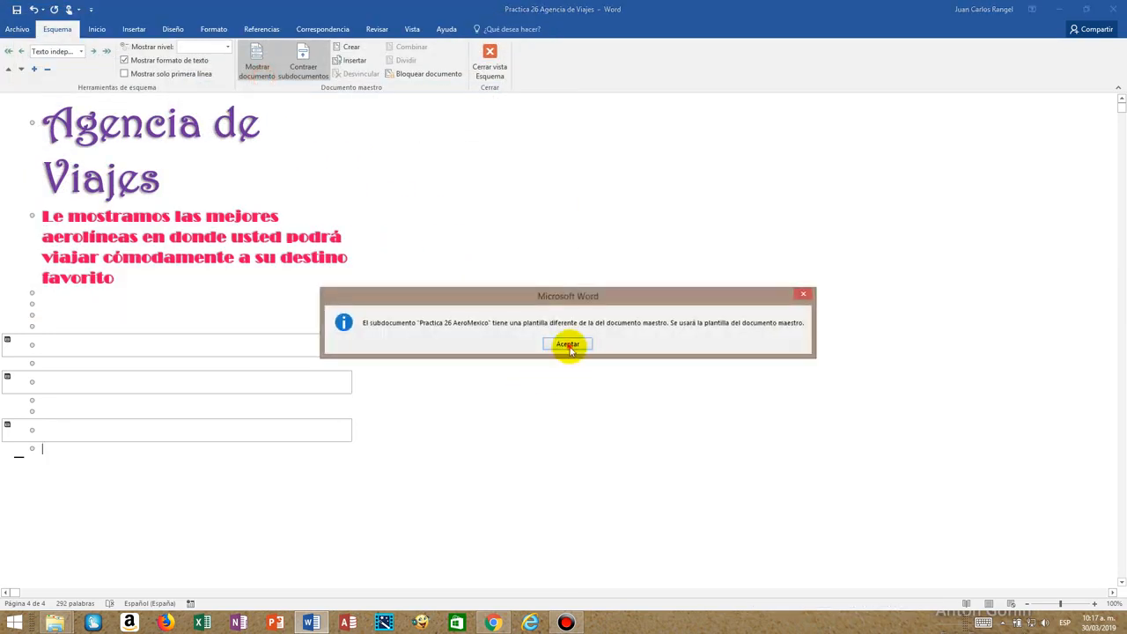
pyautogui.click(568, 344)
pyautogui.click(490, 65)
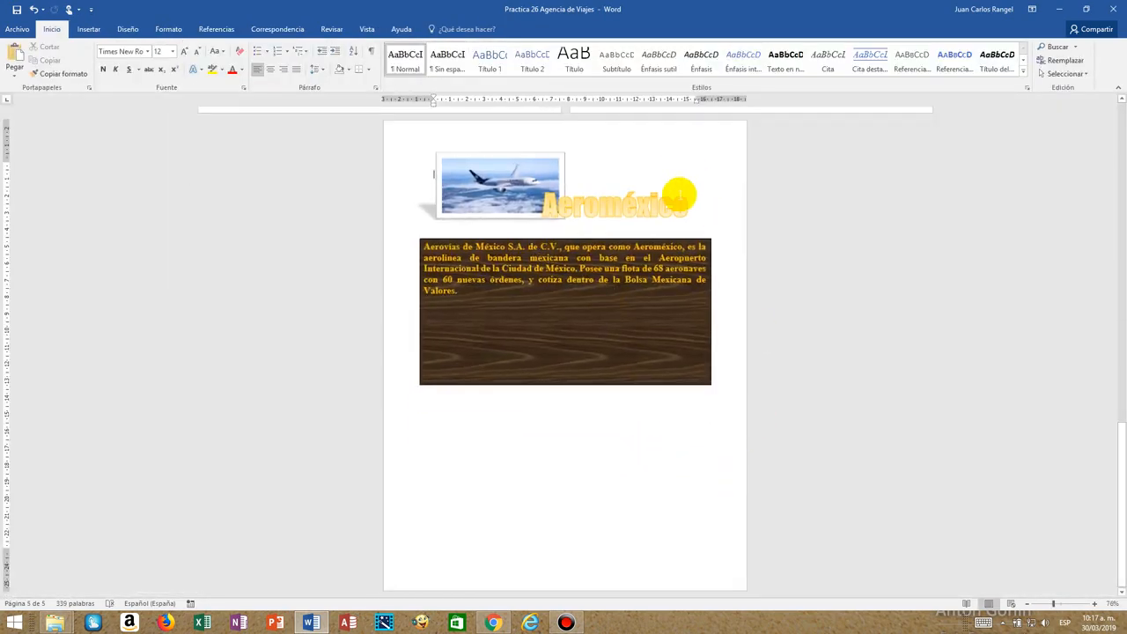
# Look over the inserted airline pages and reduce the zoom to 40% to view the whole document at once.
pyautogui.scroll(15, 669, 393)
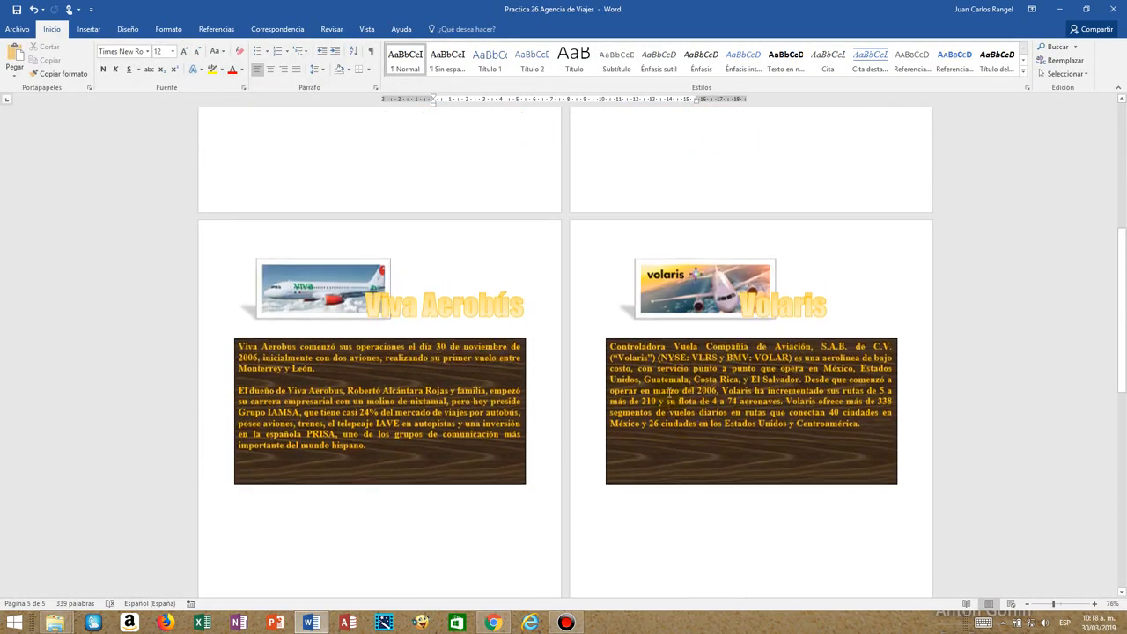
pyautogui.scroll(3, 388, 134)
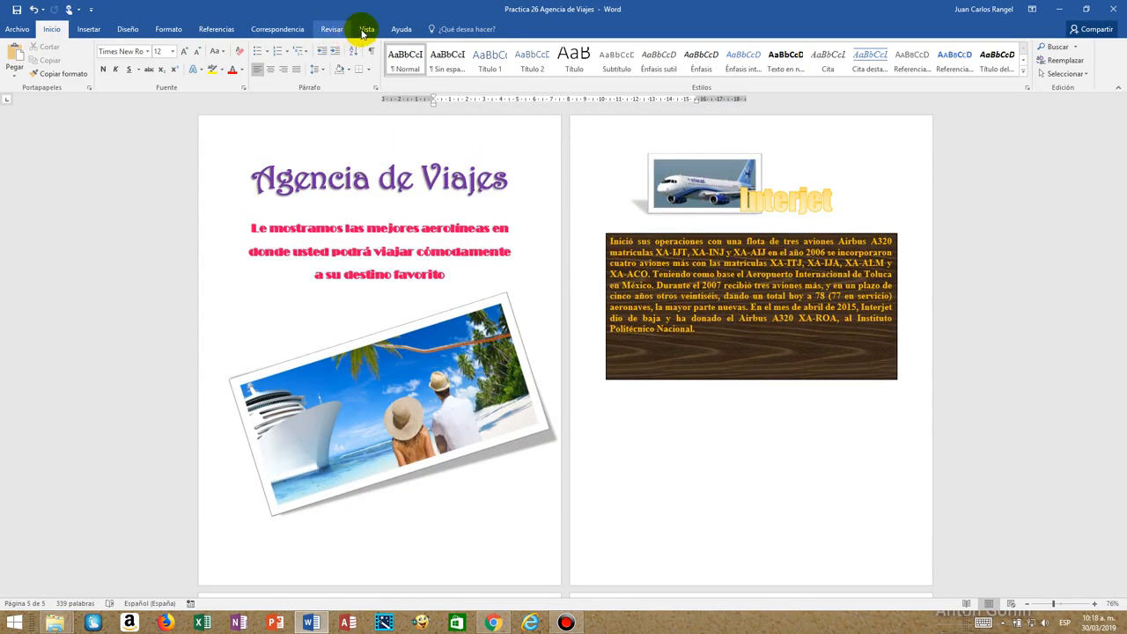
pyautogui.click(365, 31)
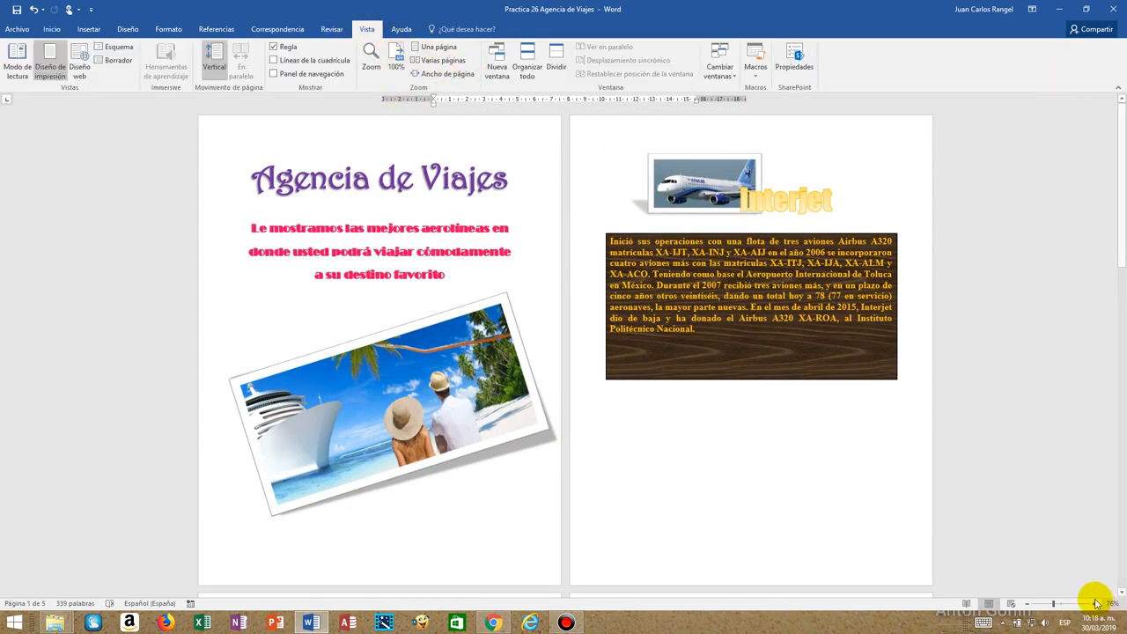
pyautogui.click(1026, 605)
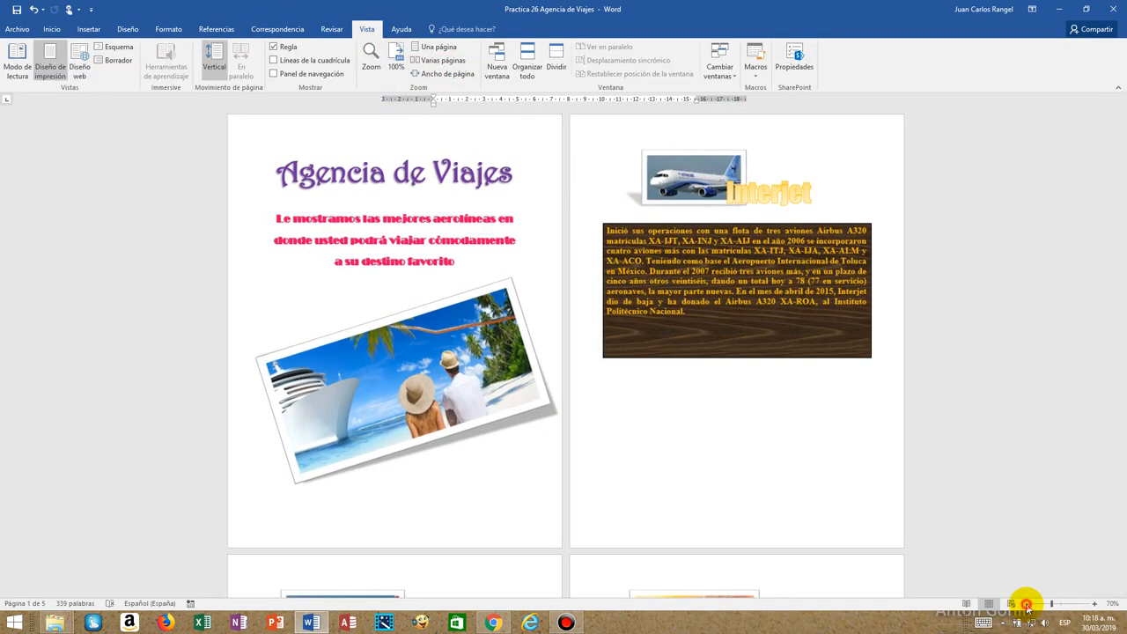
pyautogui.click(1026, 605)
pyautogui.click(1026, 605)
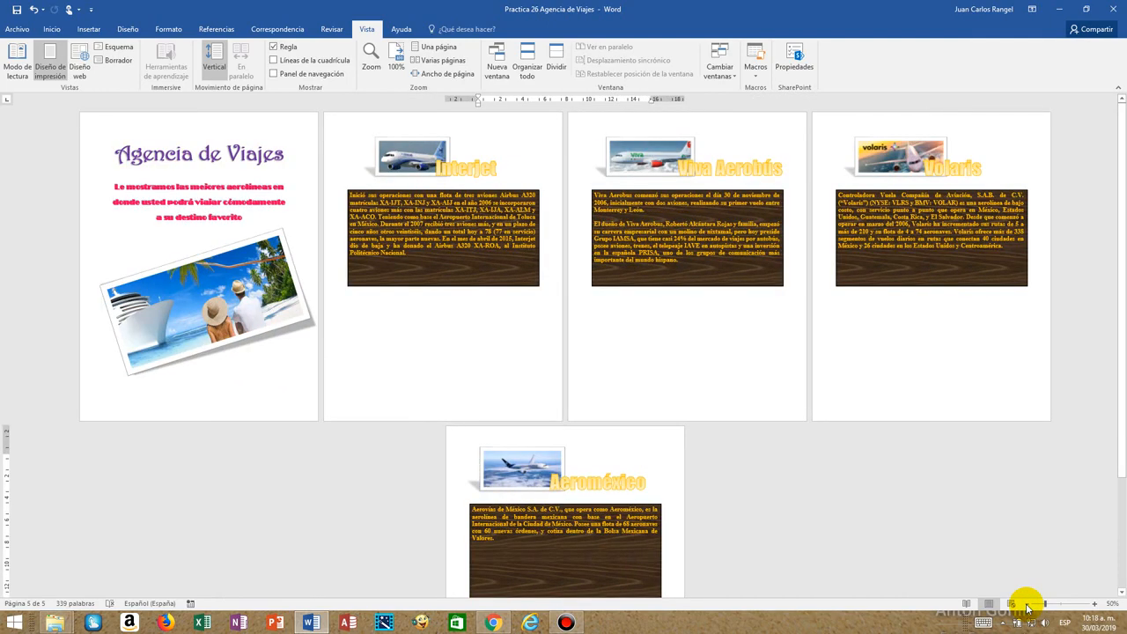
pyautogui.click(1026, 605)
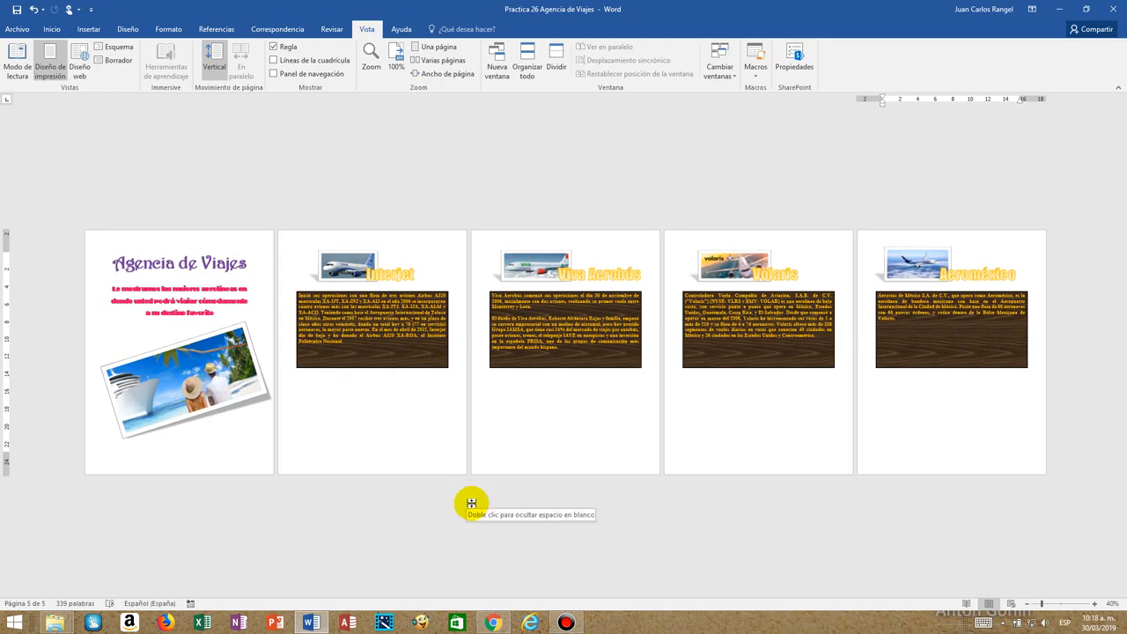
# Lock the Interjet subdocument in Outline view with the master document commands shown, and return to the page layout.
pyautogui.click(434, 438)
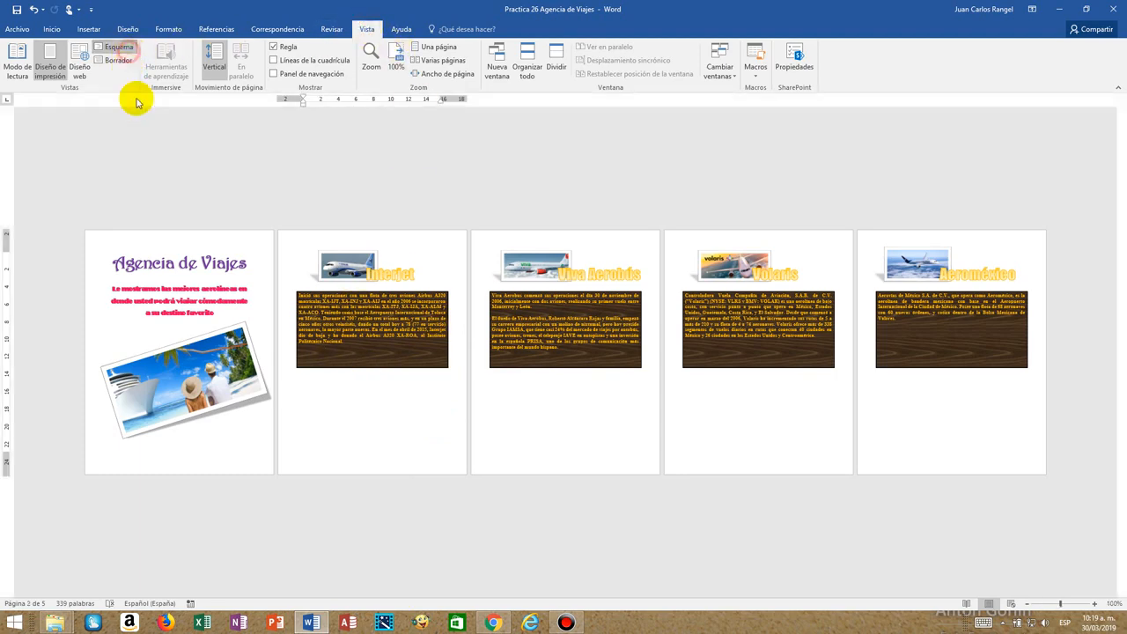
pyautogui.click(119, 47)
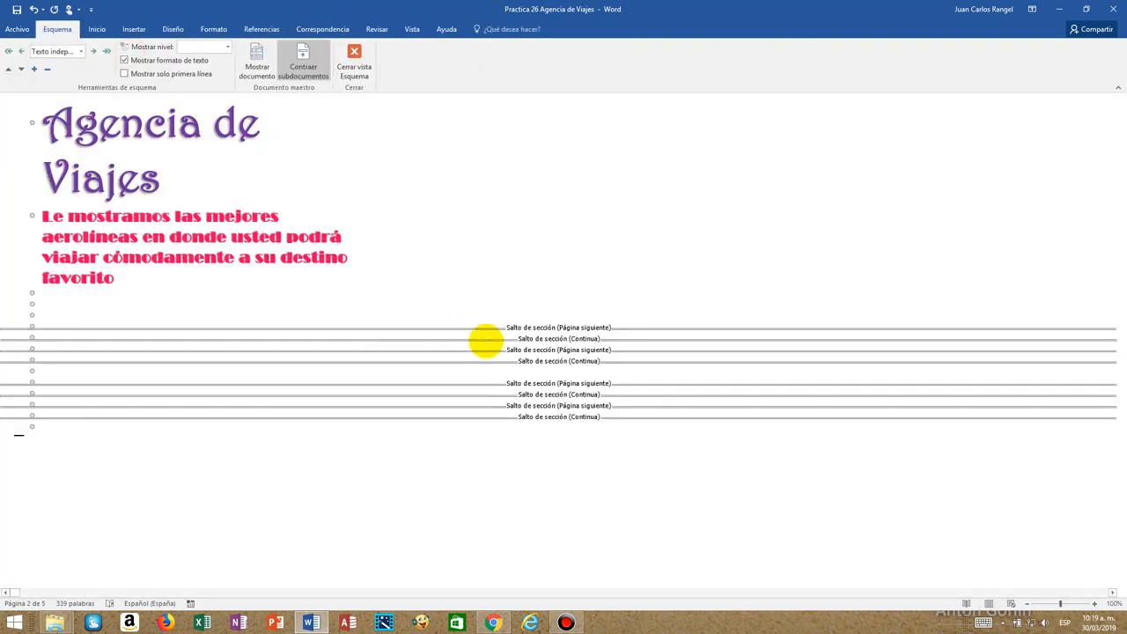
pyautogui.click(259, 77)
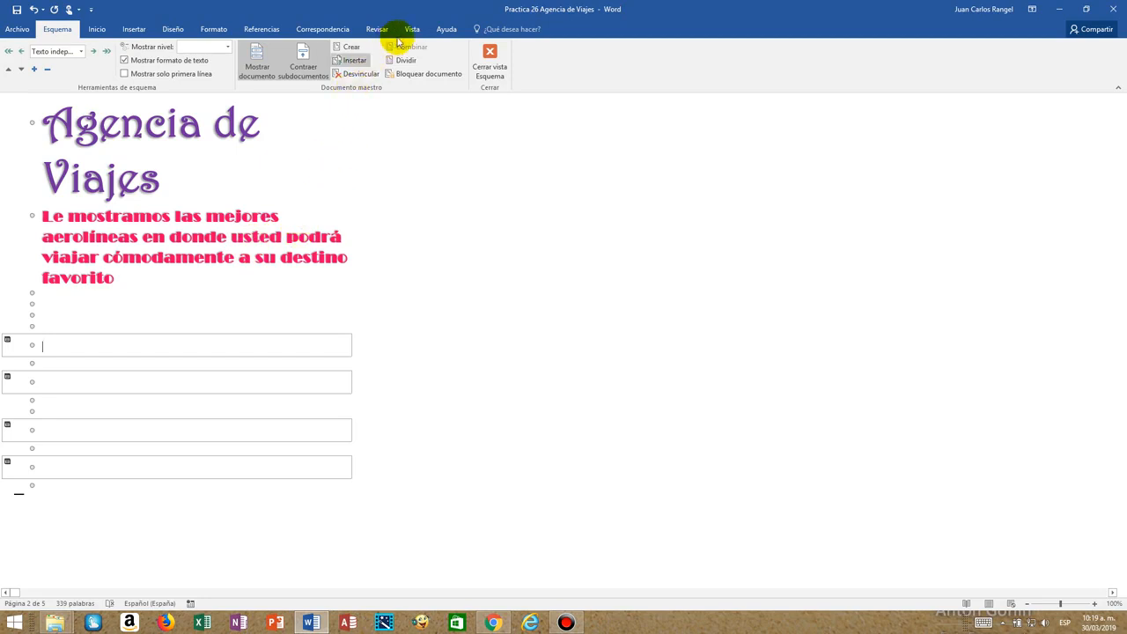
pyautogui.click(428, 74)
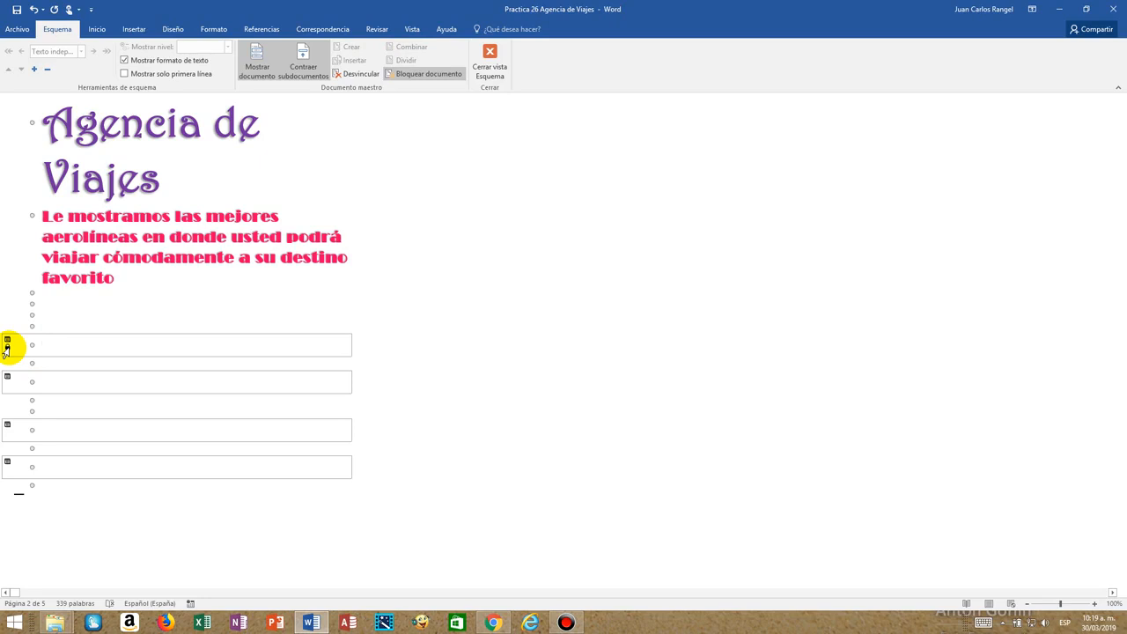
pyautogui.click(490, 68)
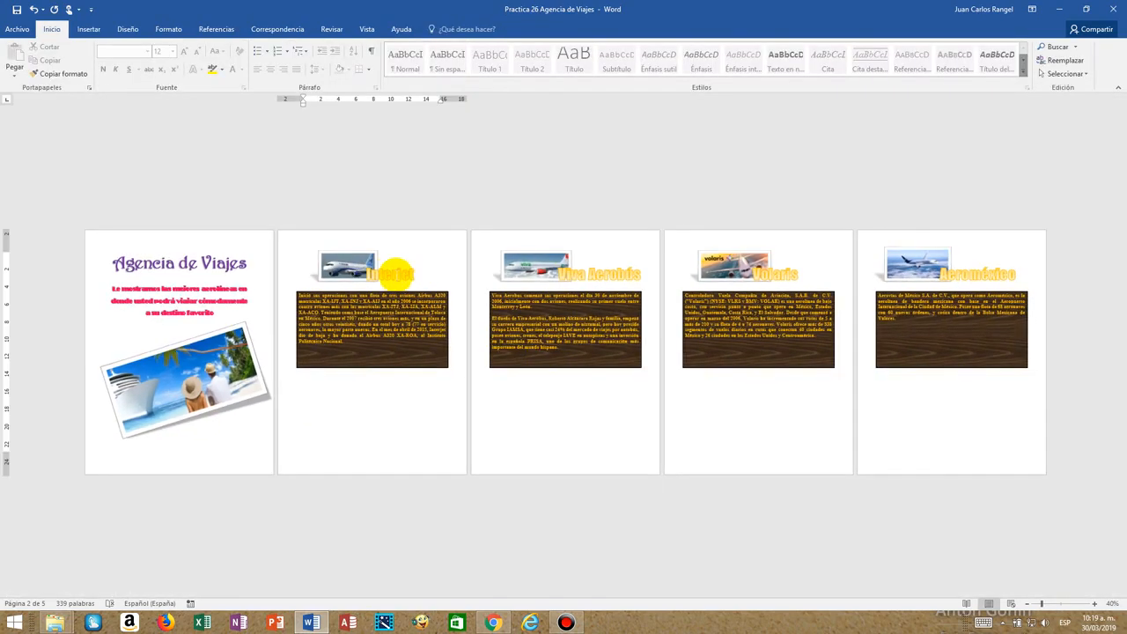
# Check whether the title, airplane picture and text box on the locked Interjet page can be edited.
pyautogui.click(389, 273)
pyautogui.doubleClick(408, 264)
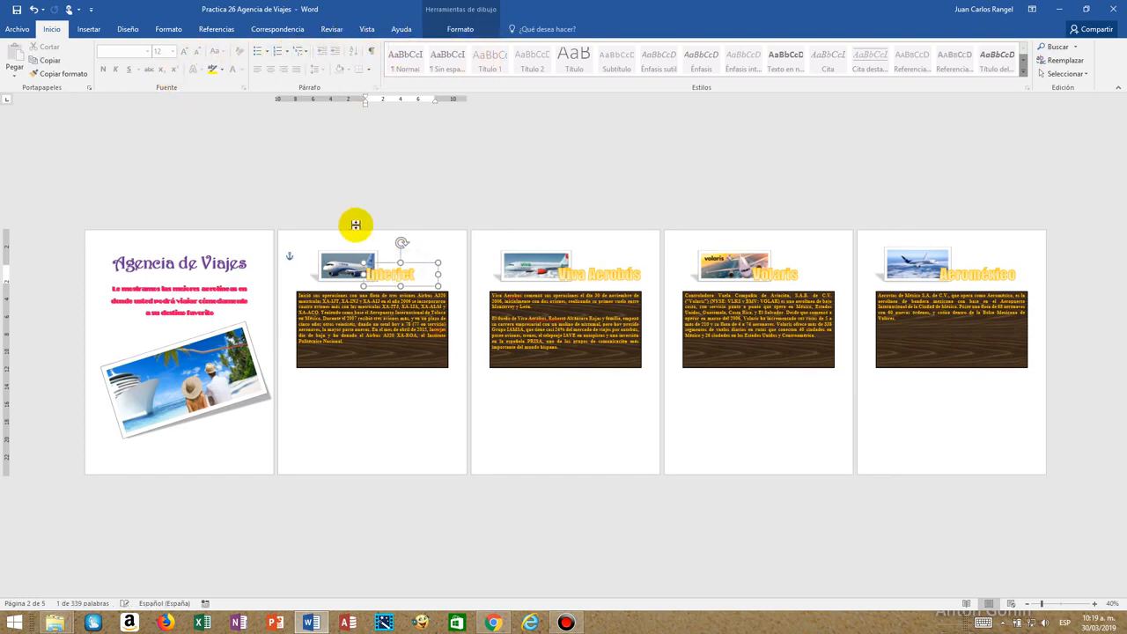
pyautogui.click(333, 270)
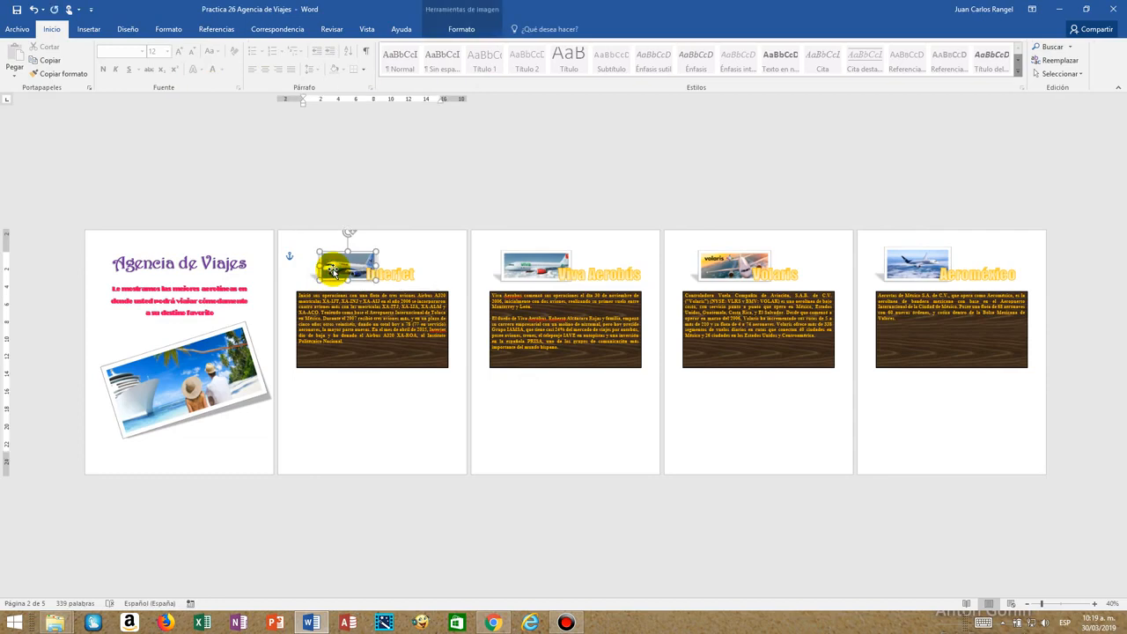
pyautogui.click(353, 332)
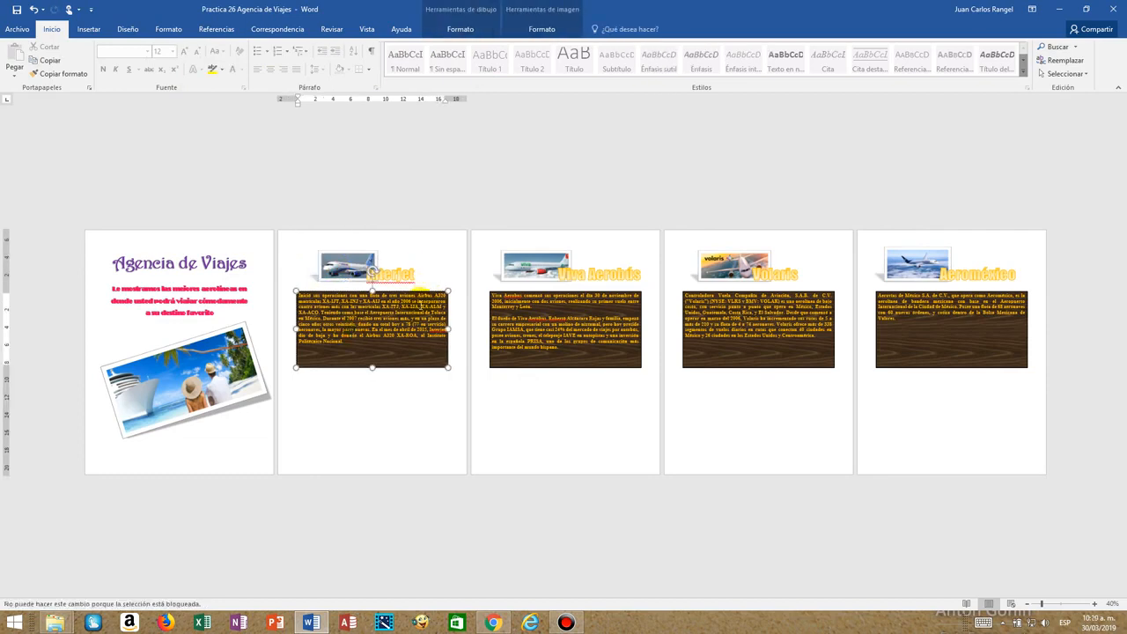
pyautogui.click(418, 255)
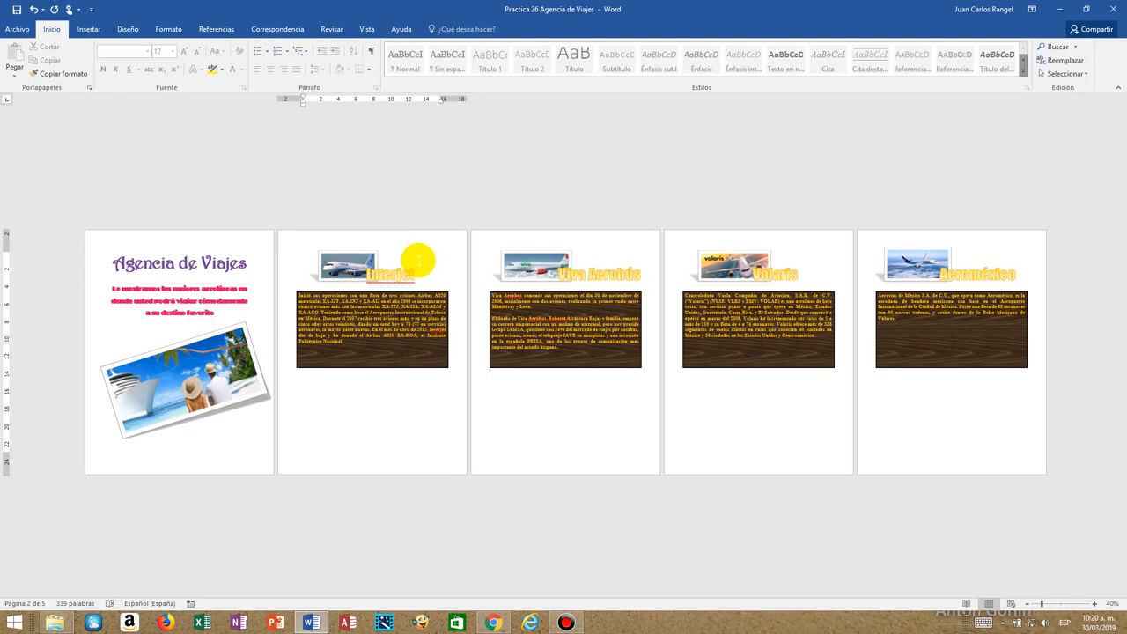
# Set the font colour of the Viva Aerobús title in the master document to standard purple.
pyautogui.click(1095, 603)
pyautogui.click(1094, 604)
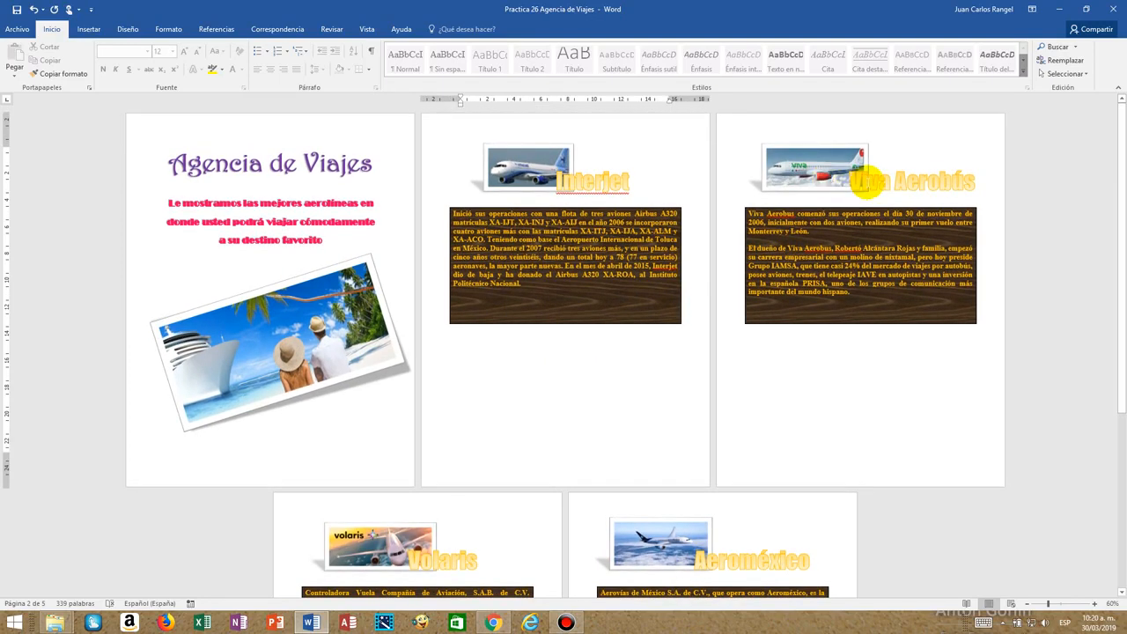
pyautogui.click(866, 182)
pyautogui.click(873, 163)
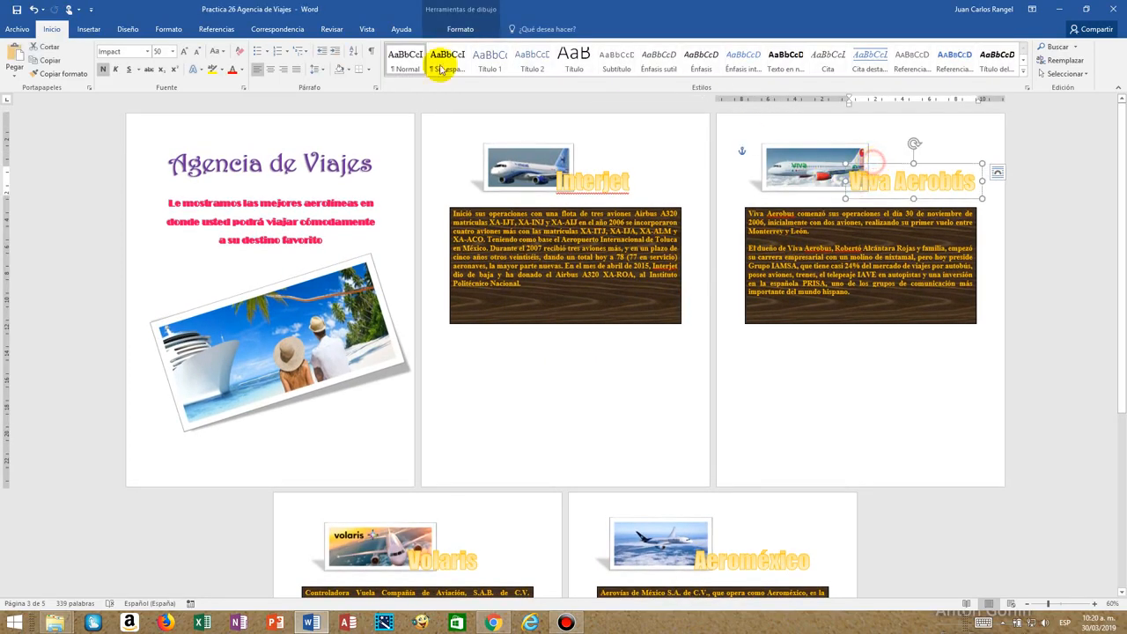
pyautogui.click(241, 70)
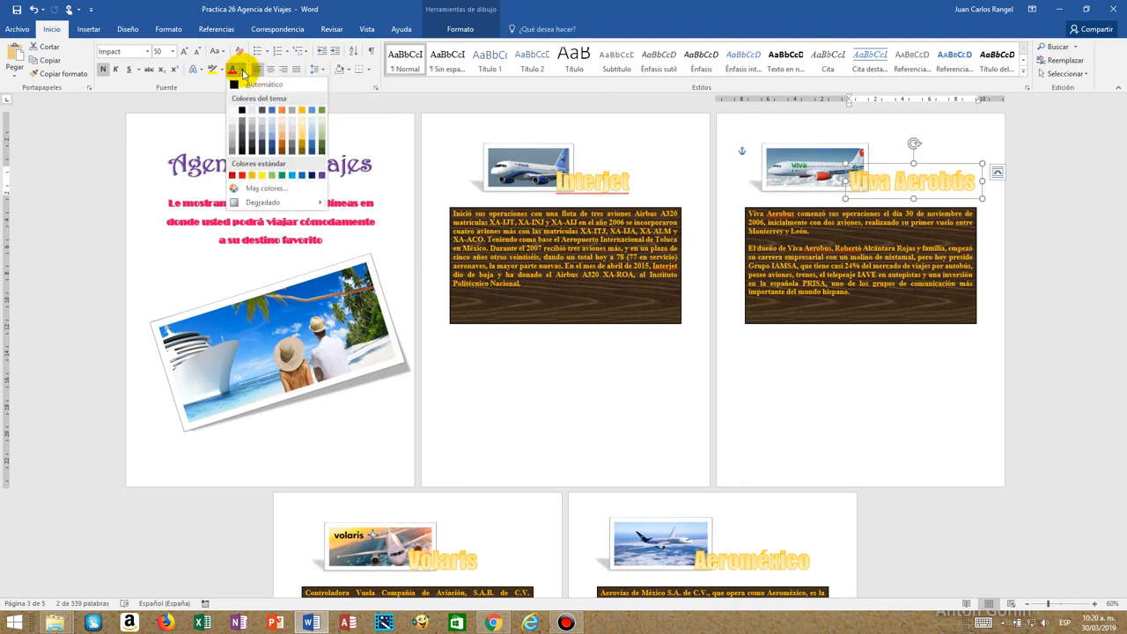
pyautogui.click(322, 175)
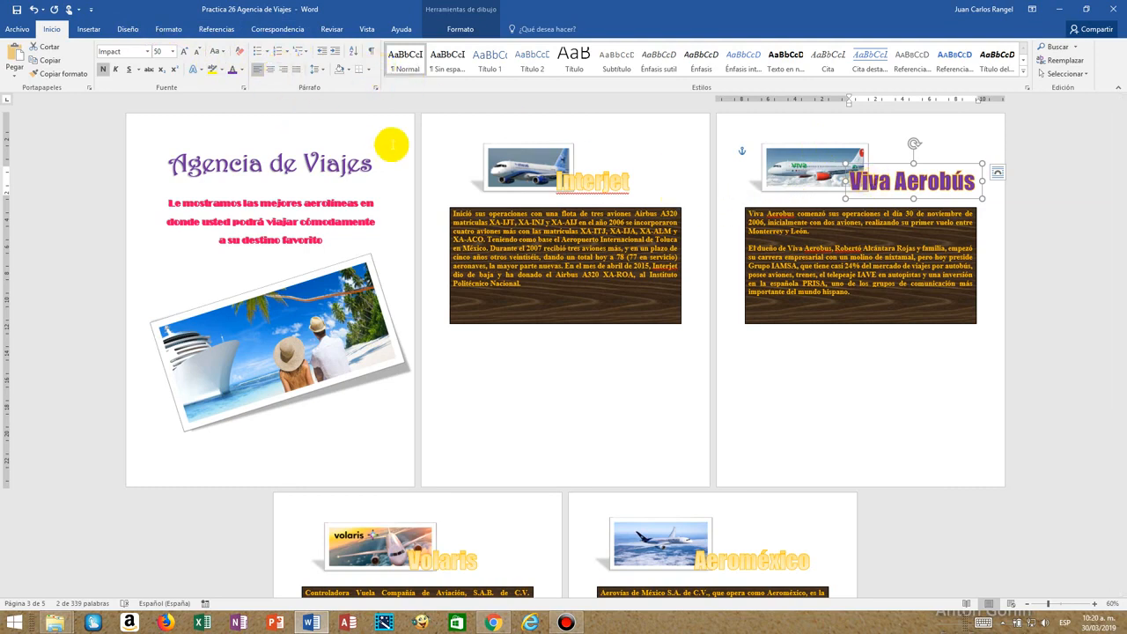
# Apply the black WordArt style with a blue shadow to the Viva Aerobús title in the master document.
pyautogui.click(459, 29)
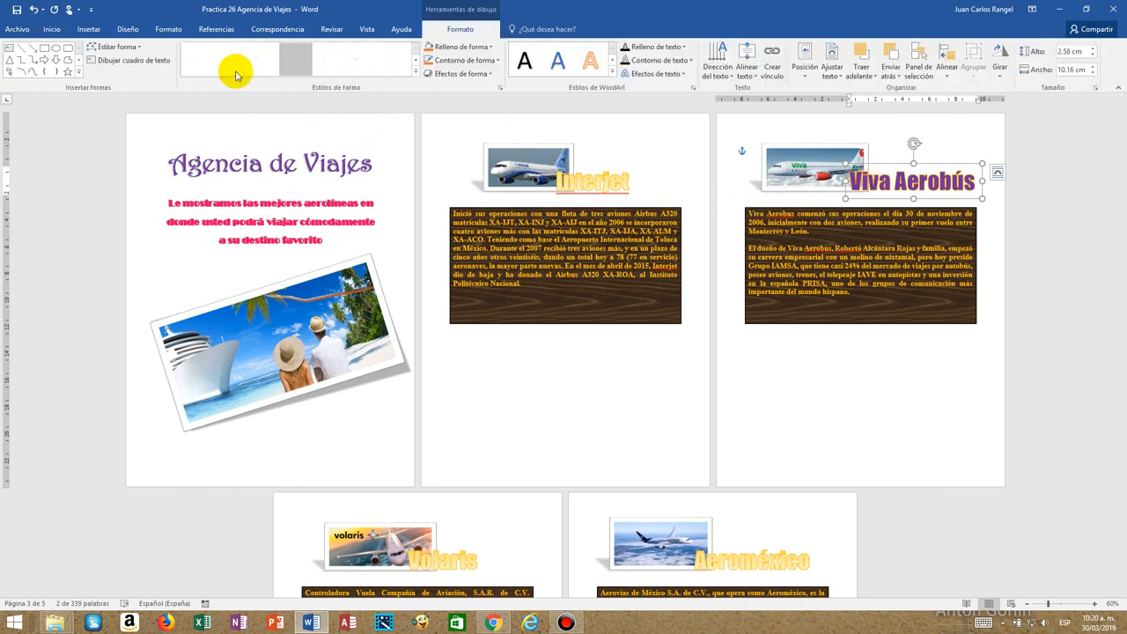
pyautogui.click(610, 77)
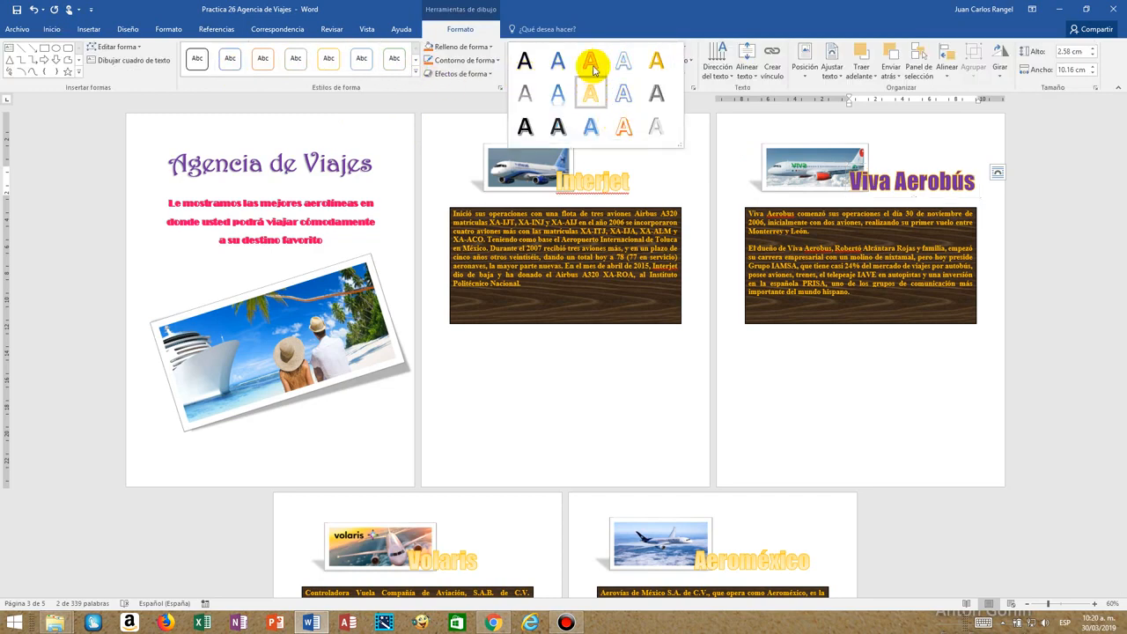
pyautogui.click(558, 130)
pyautogui.click(895, 203)
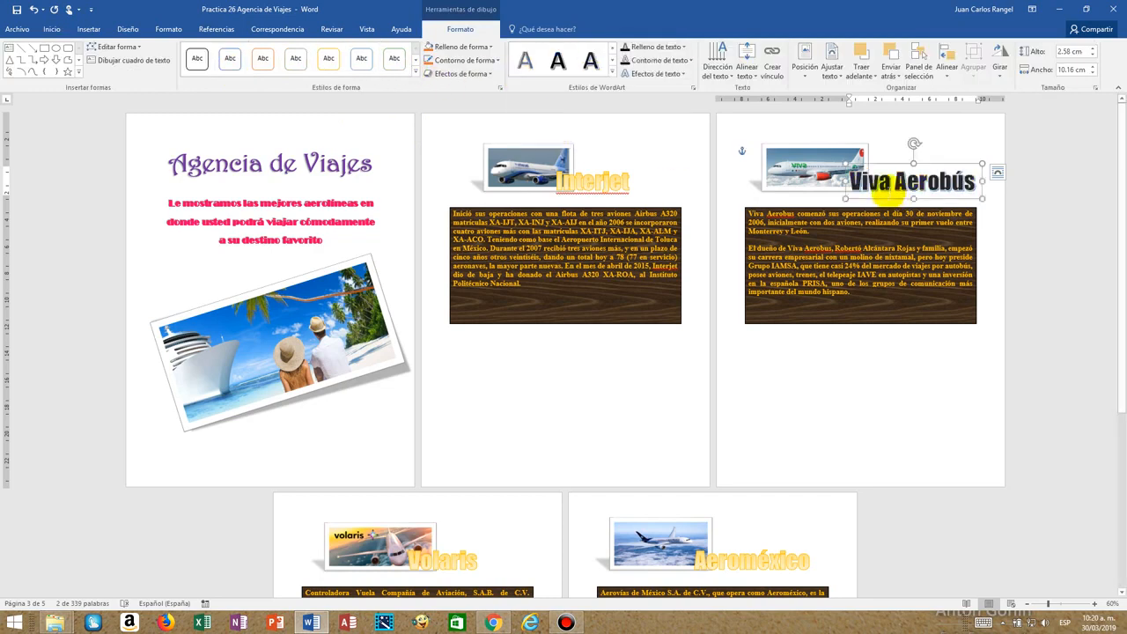
pyautogui.click(876, 352)
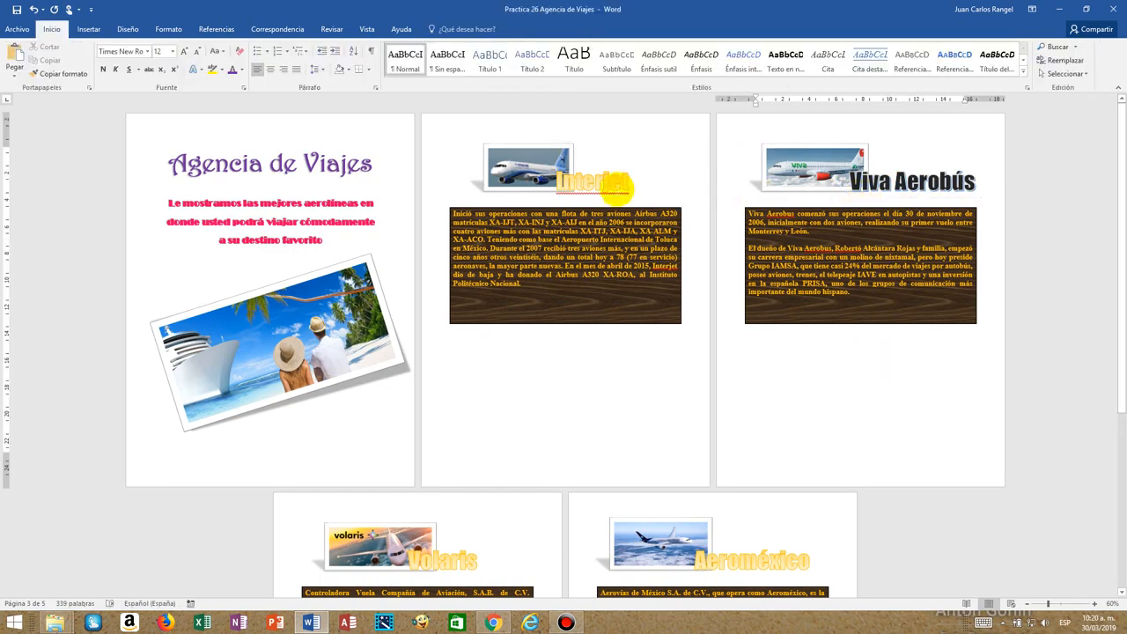
# Check the formatting options of the locked Interjet title, and look over the document files in the Practica 26 folder.
pyautogui.click(614, 176)
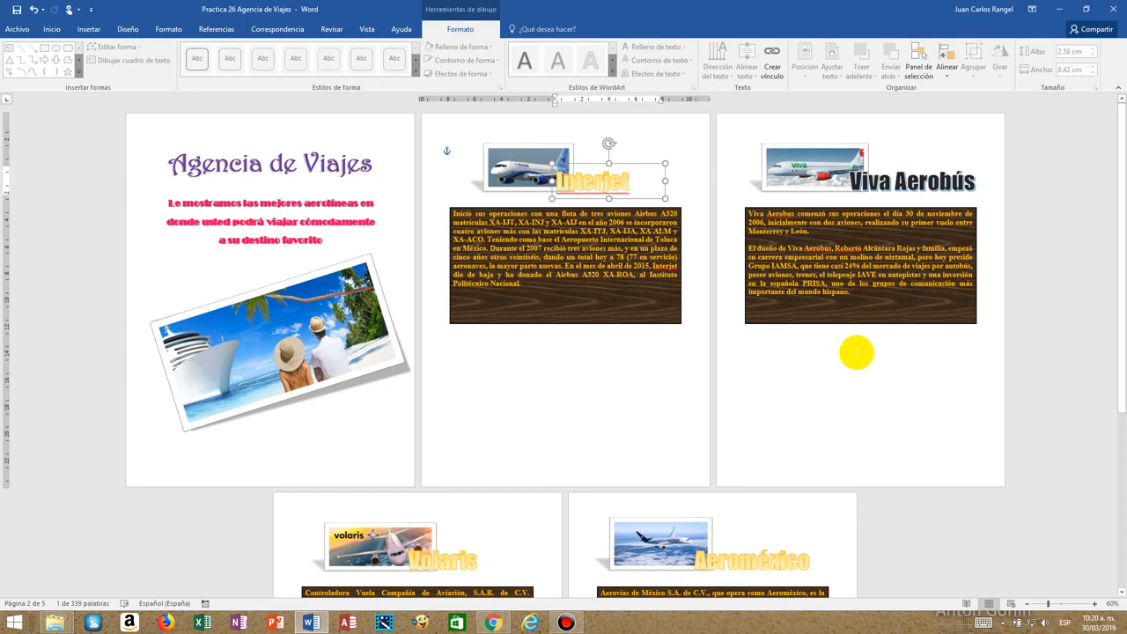
pyautogui.click(856, 352)
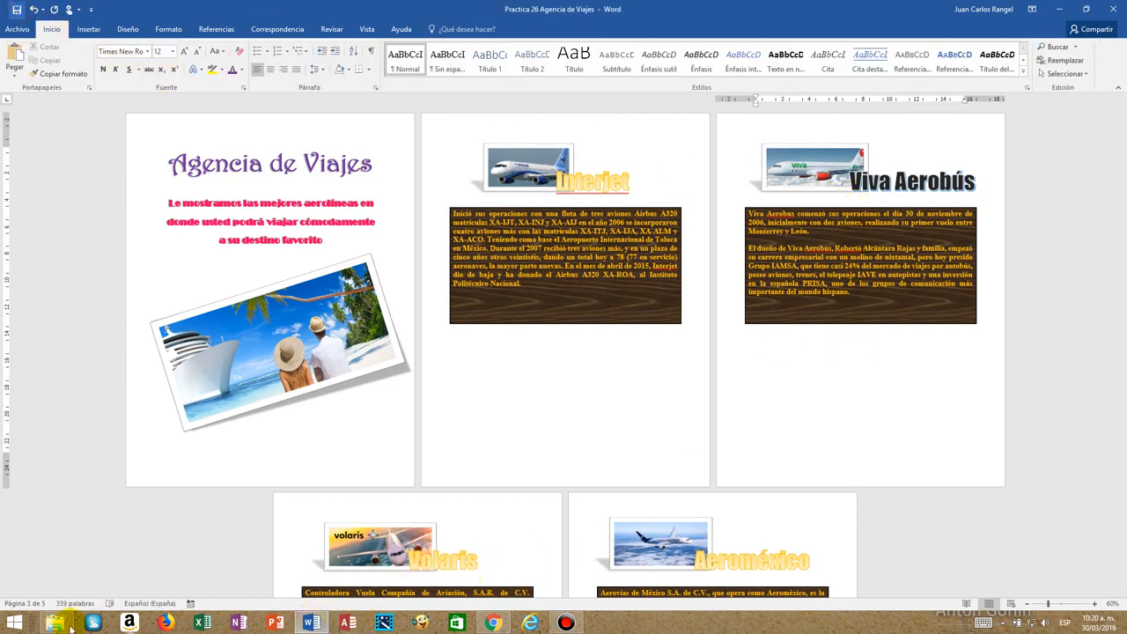
pyautogui.moveTo(55, 628)
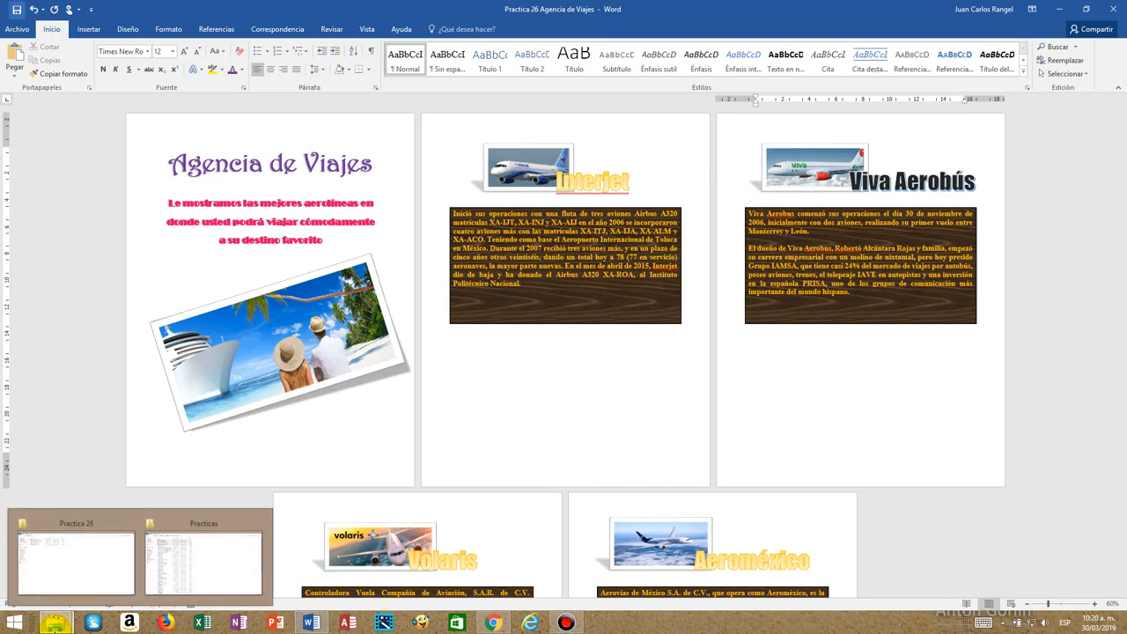
pyautogui.click(56, 584)
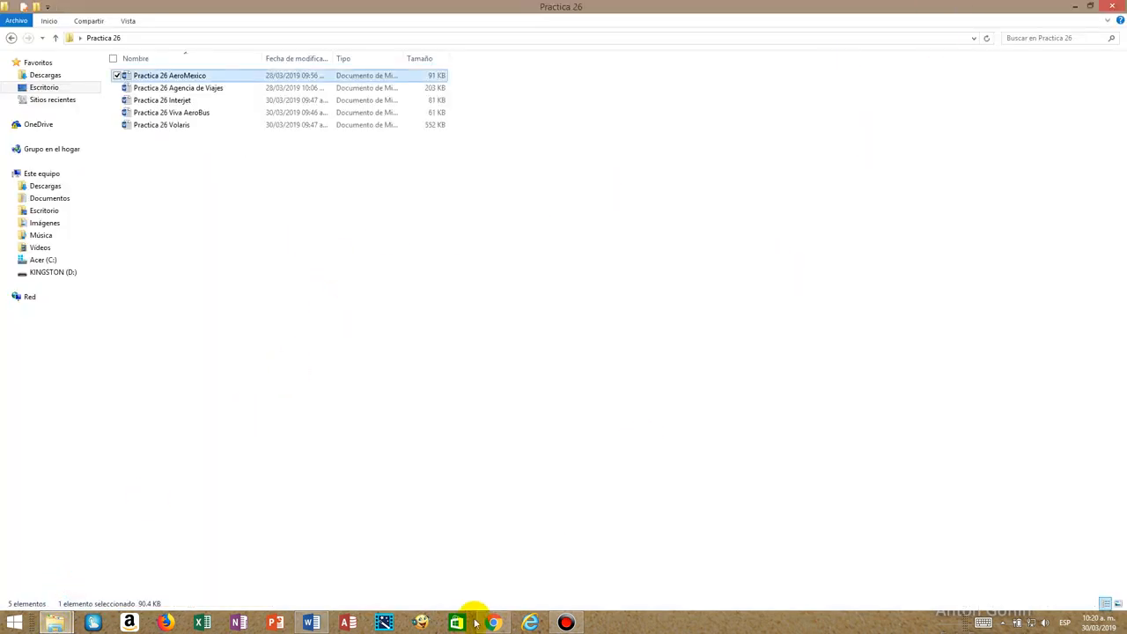
pyautogui.click(311, 622)
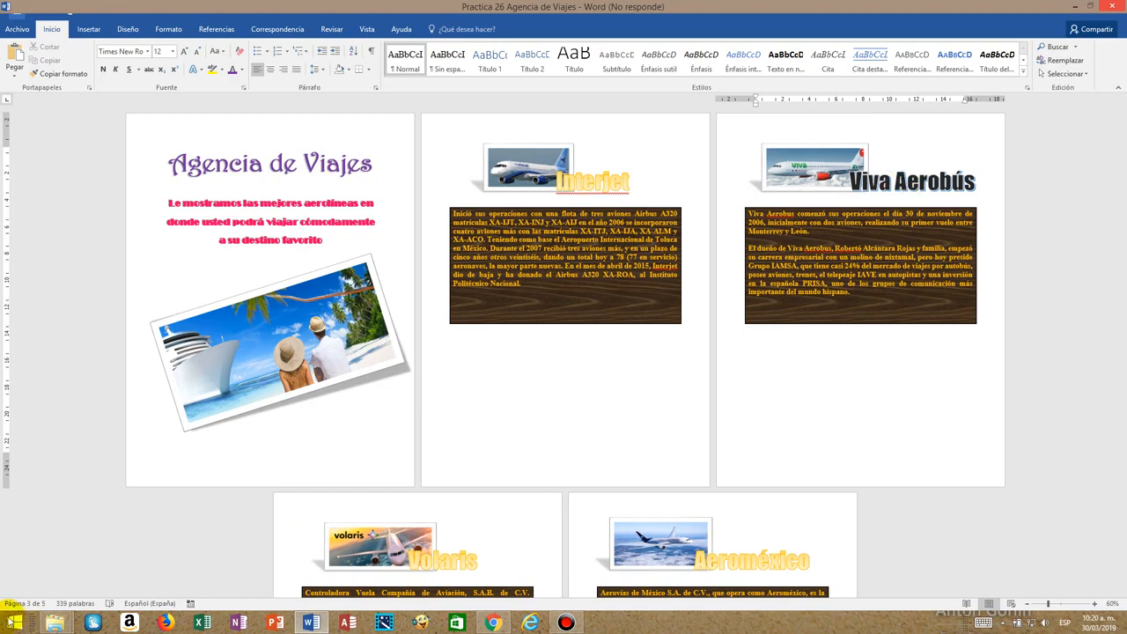
pyautogui.moveTo(54, 625)
pyautogui.click(55, 573)
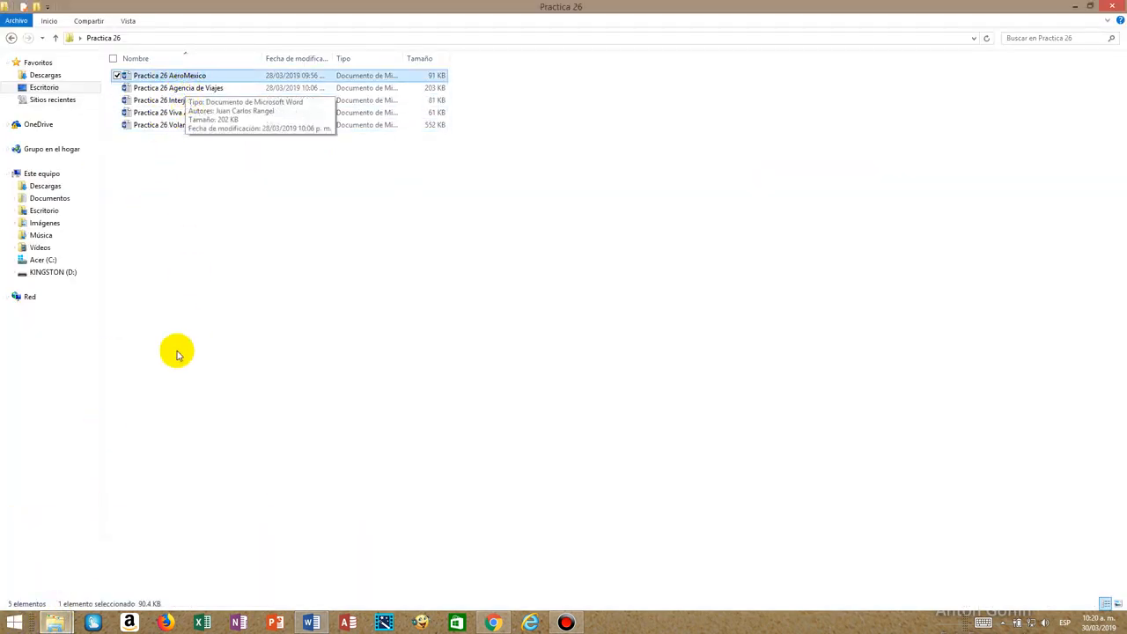
pyautogui.click(310, 623)
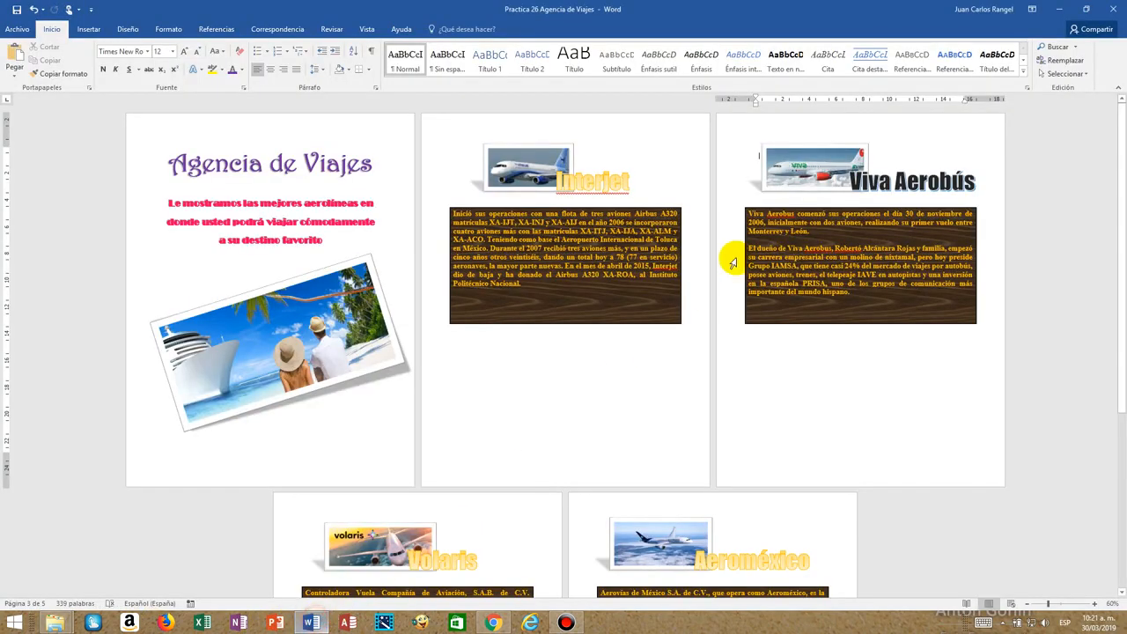
# Open the Practica 26 Viva AeroBus document from the Practica 26 folder.
pyautogui.moveTo(55, 622)
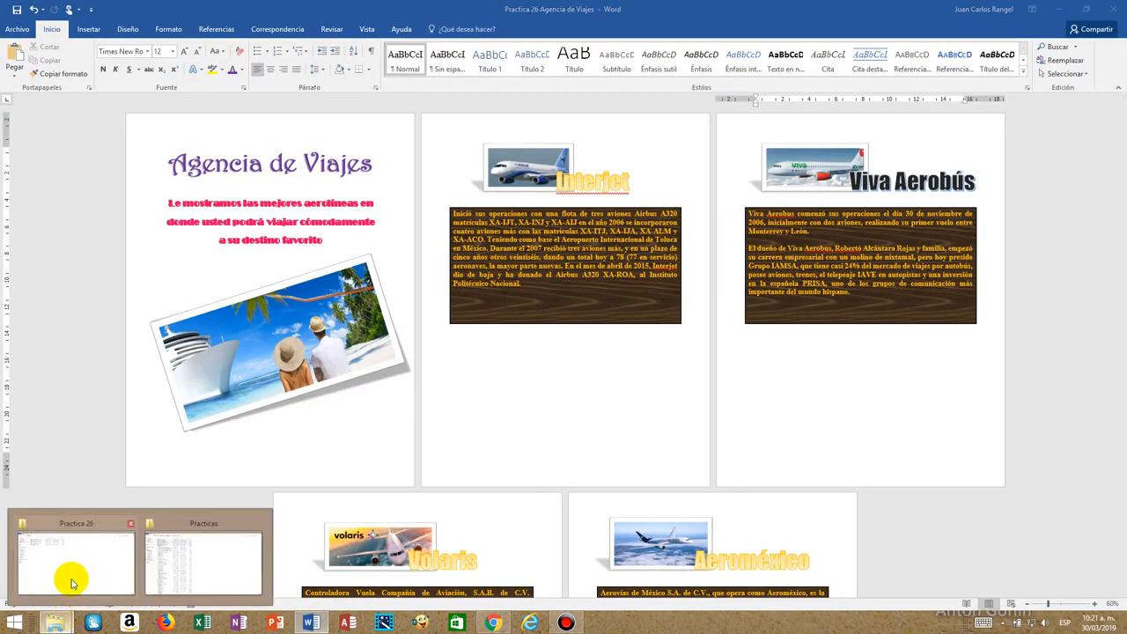
pyautogui.click(70, 576)
pyautogui.doubleClick(176, 112)
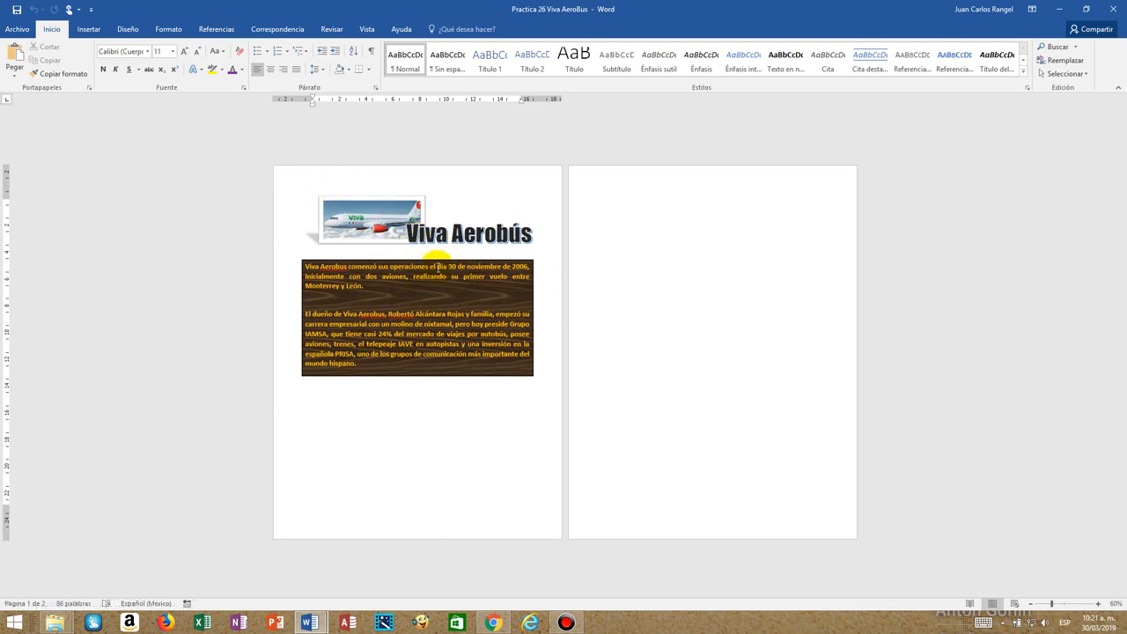
# Apply the orange WordArt style from the gallery's first row to the Viva Aerobús title in the subdocument file.
pyautogui.click(432, 237)
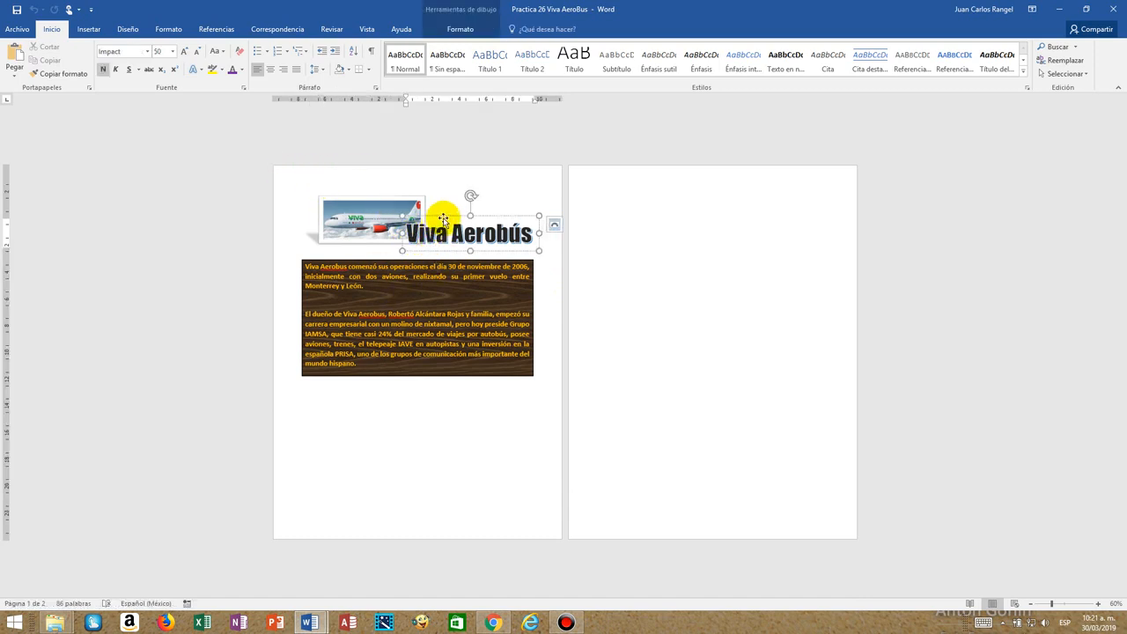
pyautogui.click(444, 216)
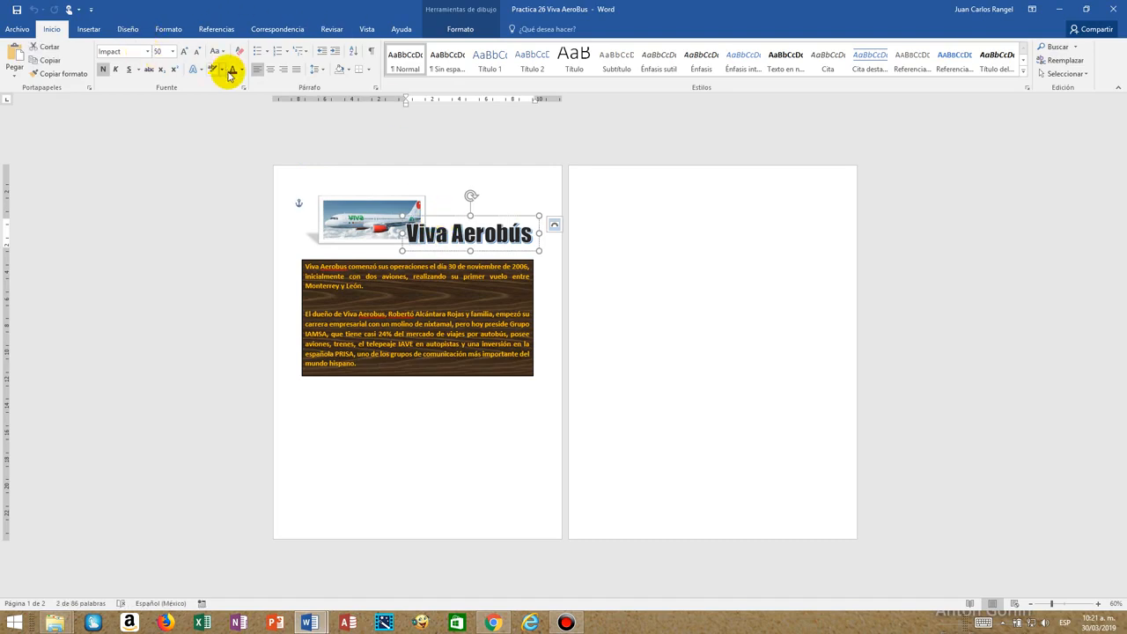
pyautogui.click(458, 29)
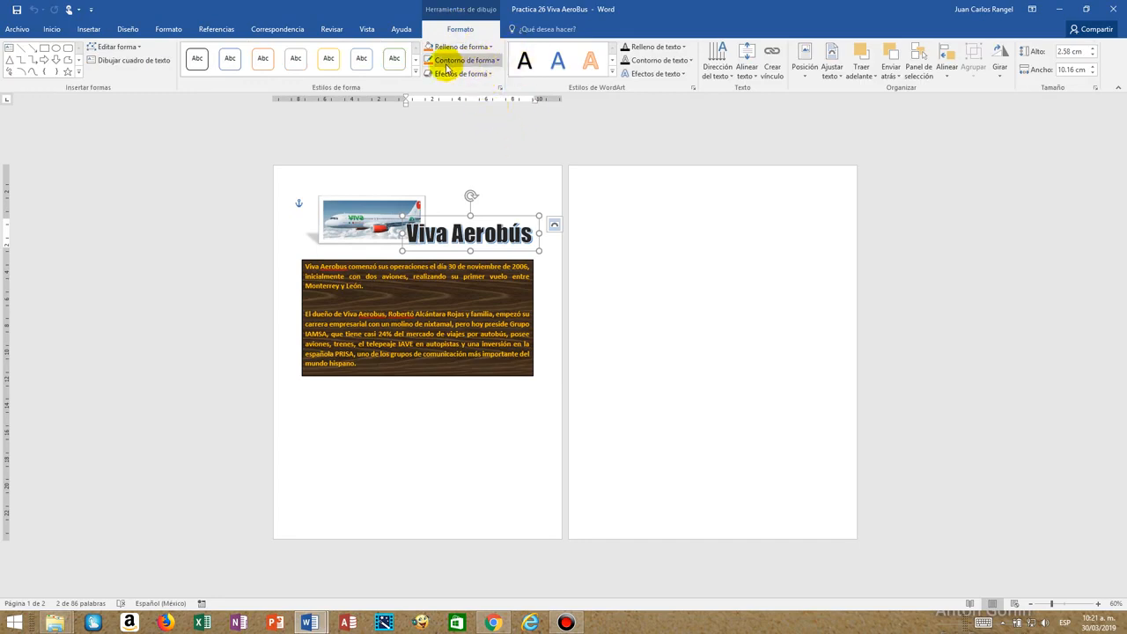
pyautogui.click(611, 74)
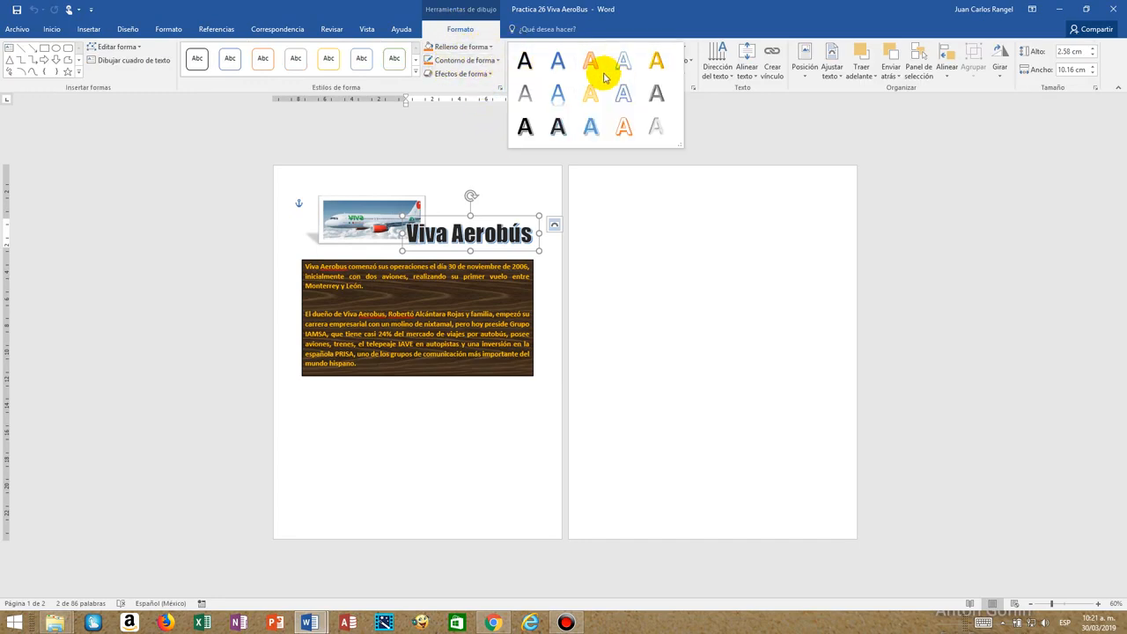
pyautogui.click(593, 62)
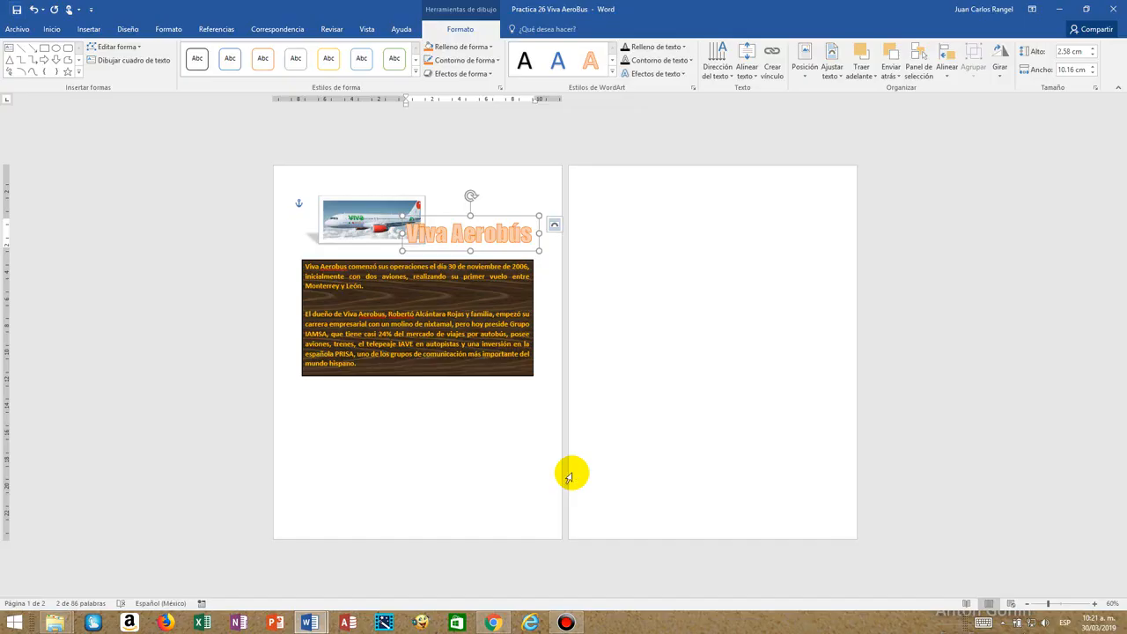
# Return to the Practica 26 Agencia de Viajes master document and check the Viva Aerobús title there.
pyautogui.click(308, 622)
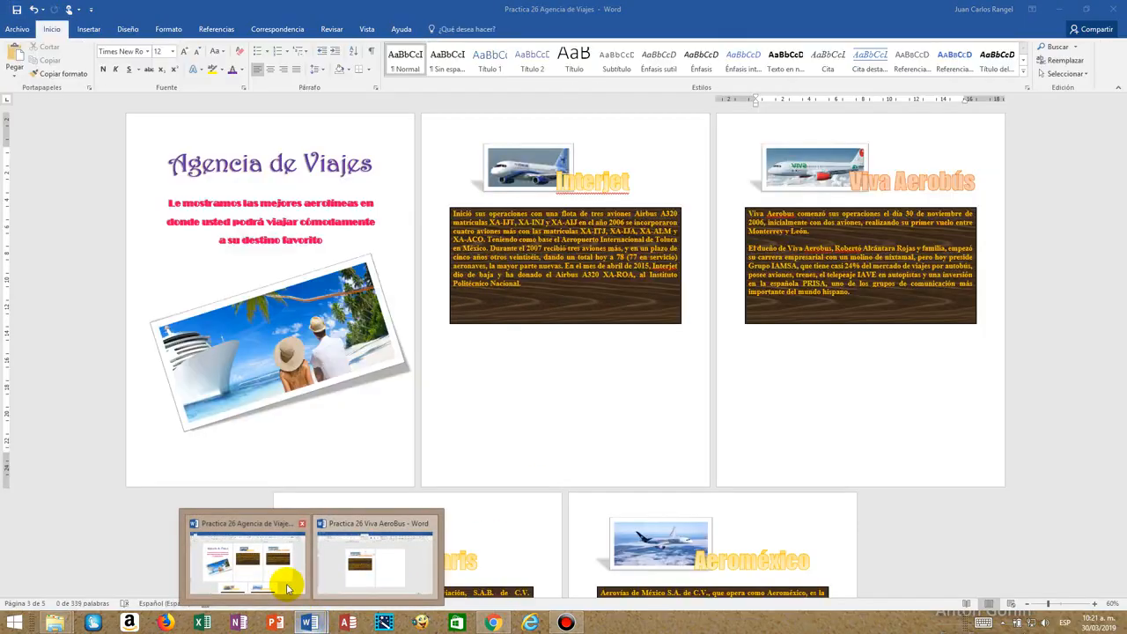
pyautogui.click(287, 588)
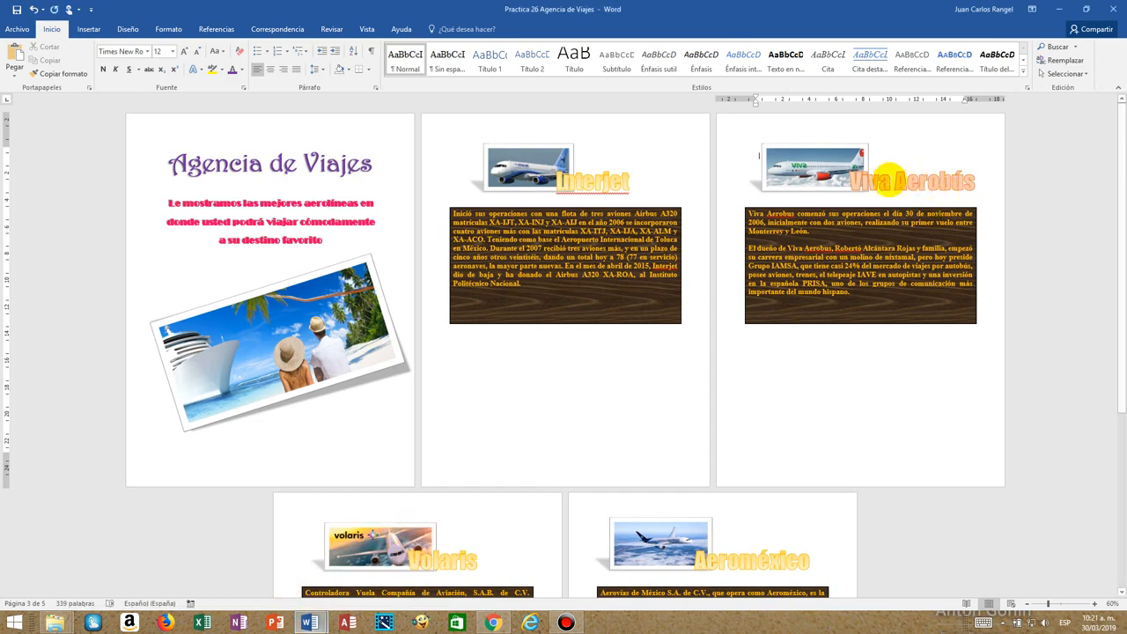
pyautogui.click(874, 183)
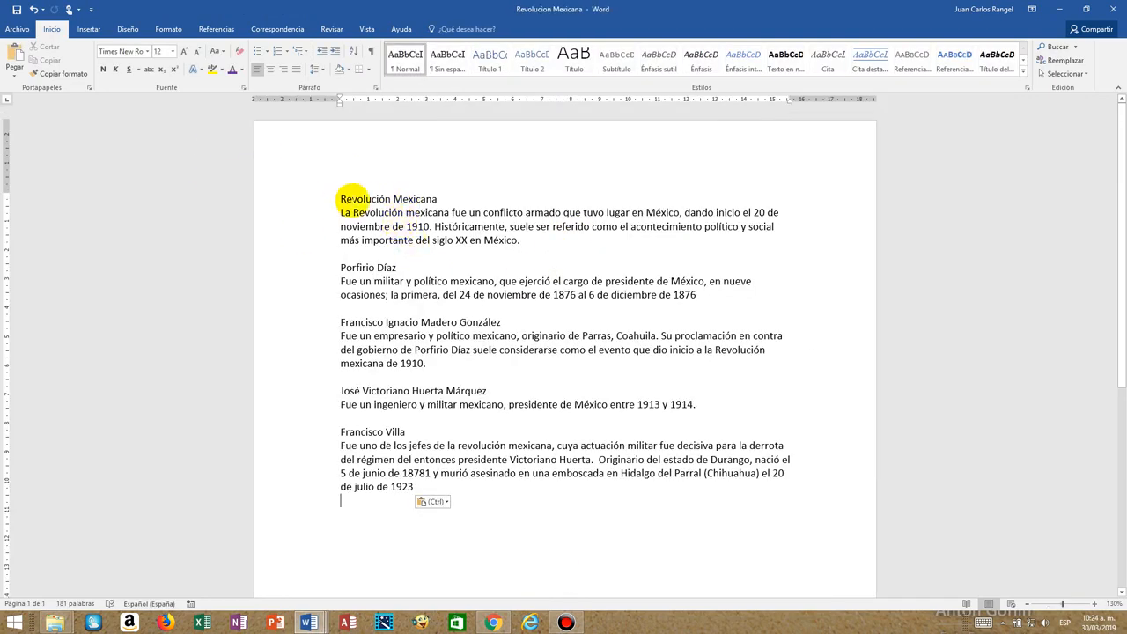
# Insert a blank line between the Revolución Mexicana heading and its paragraph in the Revolucion Mexicana document.
pyautogui.click(386, 212)
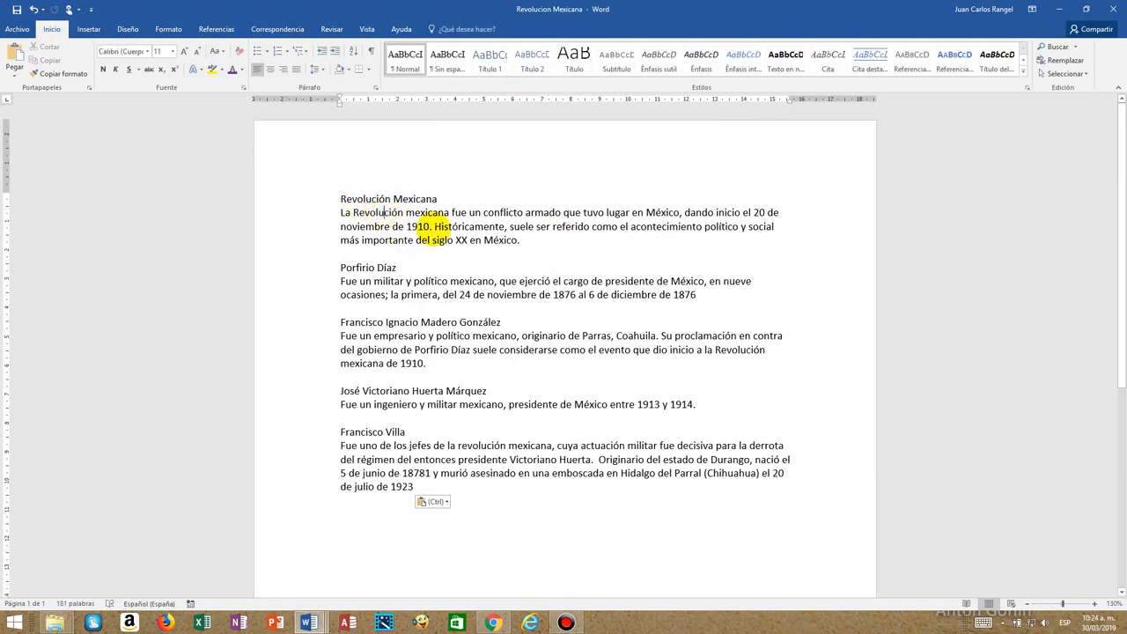
pyautogui.click(341, 212)
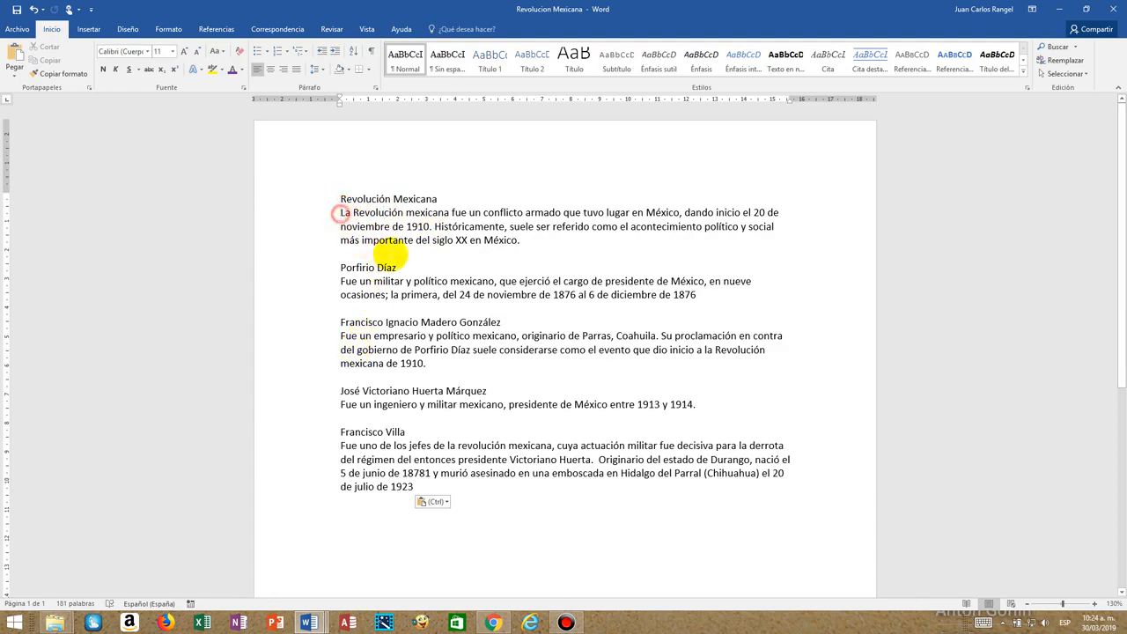
pyautogui.press('Return')
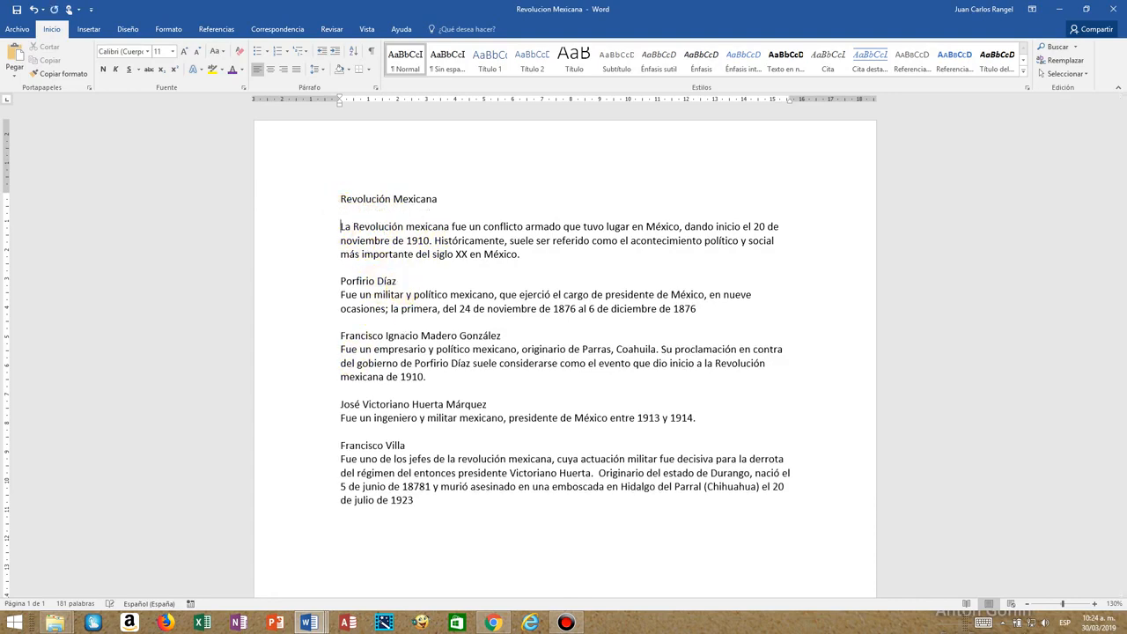
# Review the main title and the four biography headings in the Revolucion Mexicana document.
pyautogui.click(312, 202)
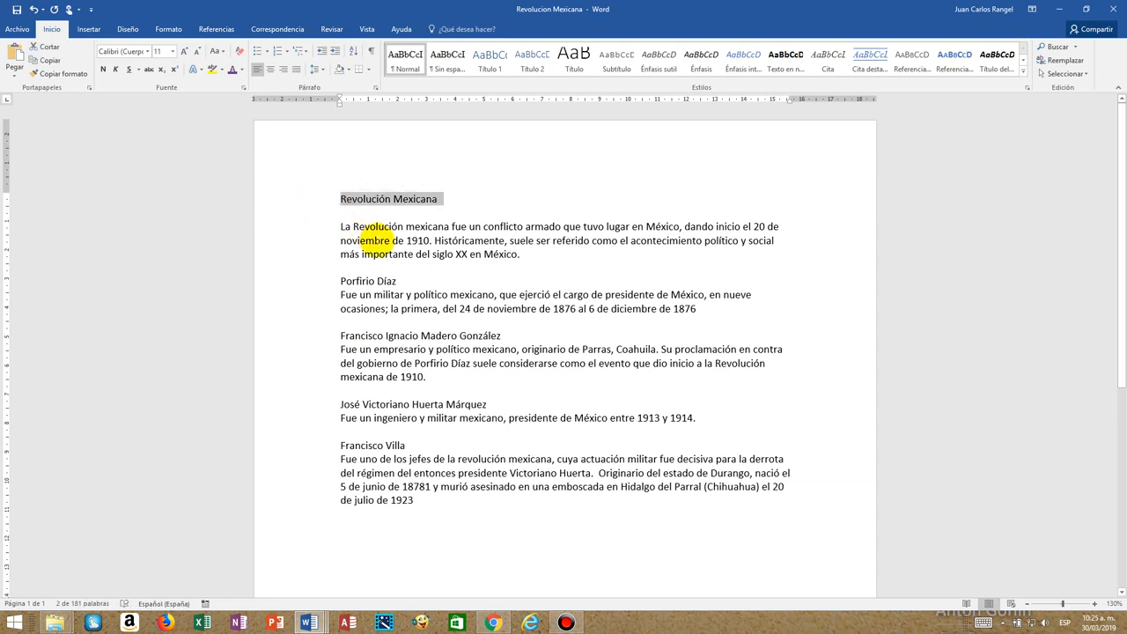
pyautogui.tripleClick(366, 281)
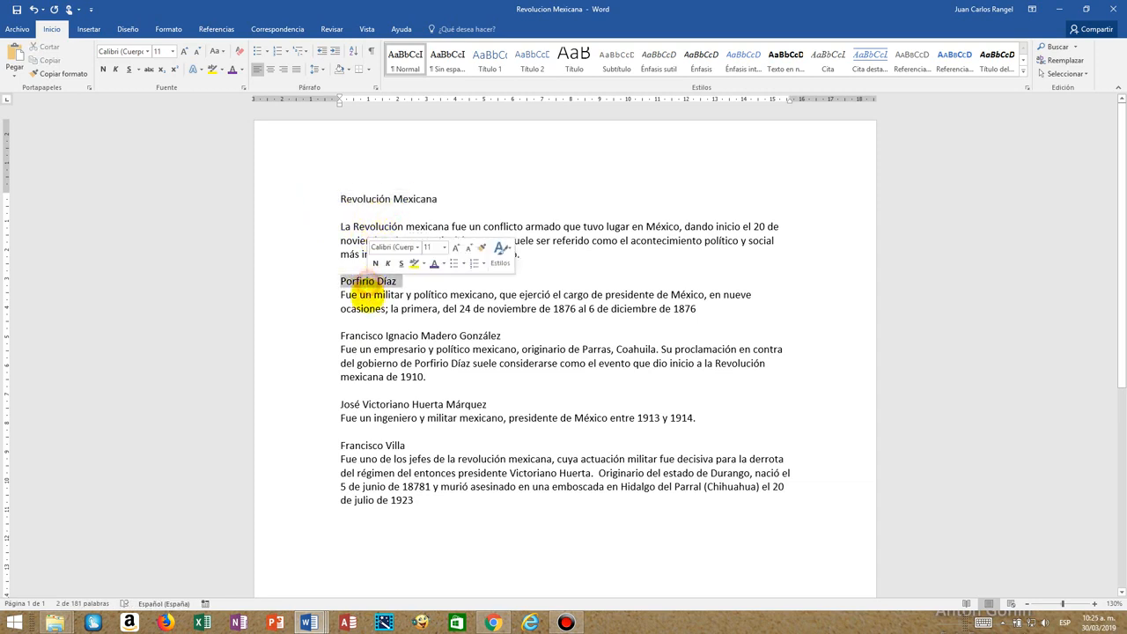
pyautogui.tripleClick(358, 337)
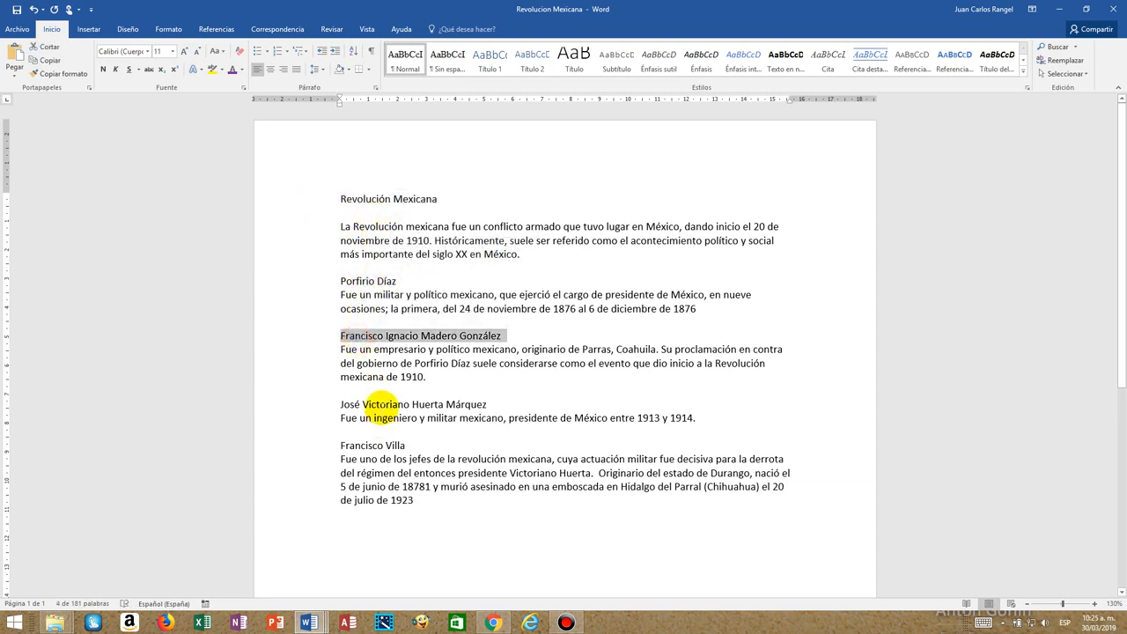
pyautogui.tripleClick(383, 405)
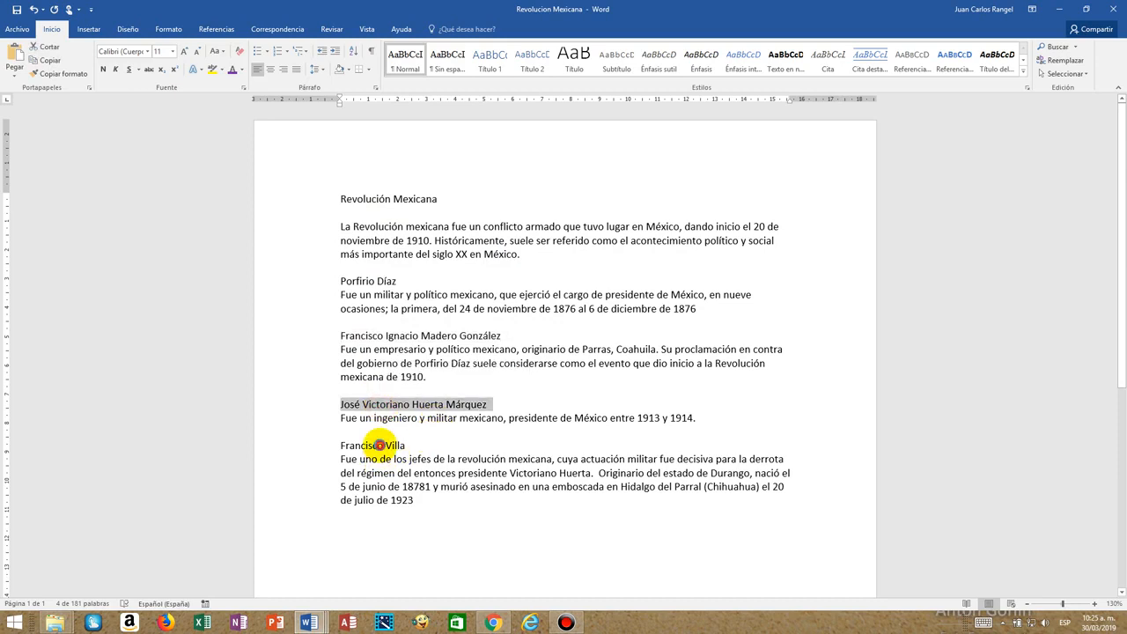
pyautogui.tripleClick(376, 444)
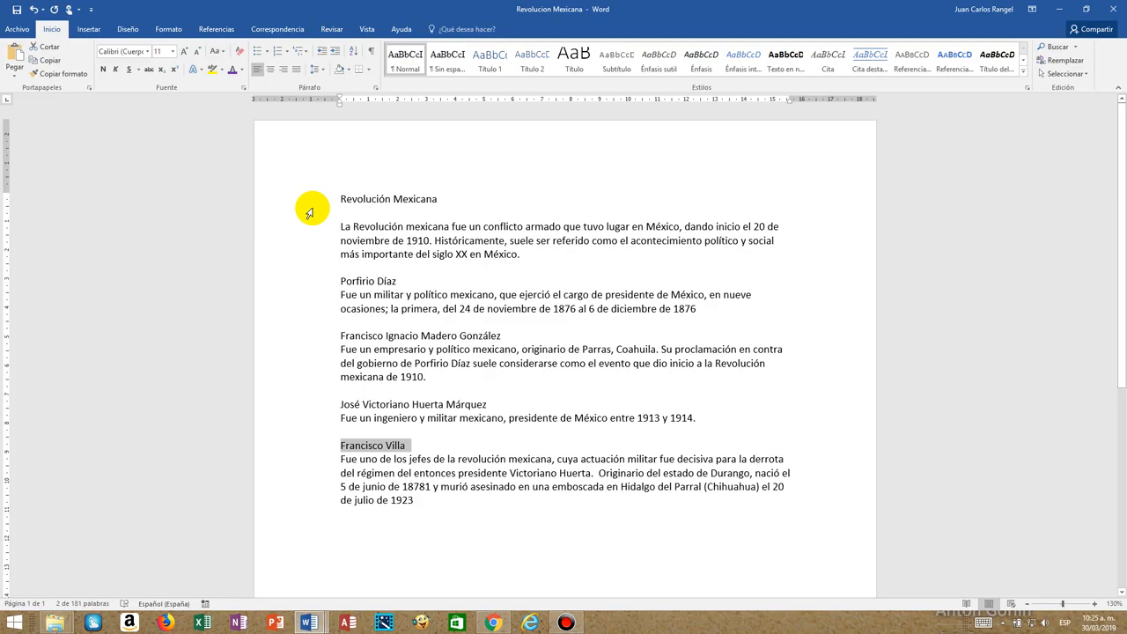
pyautogui.click(485, 385)
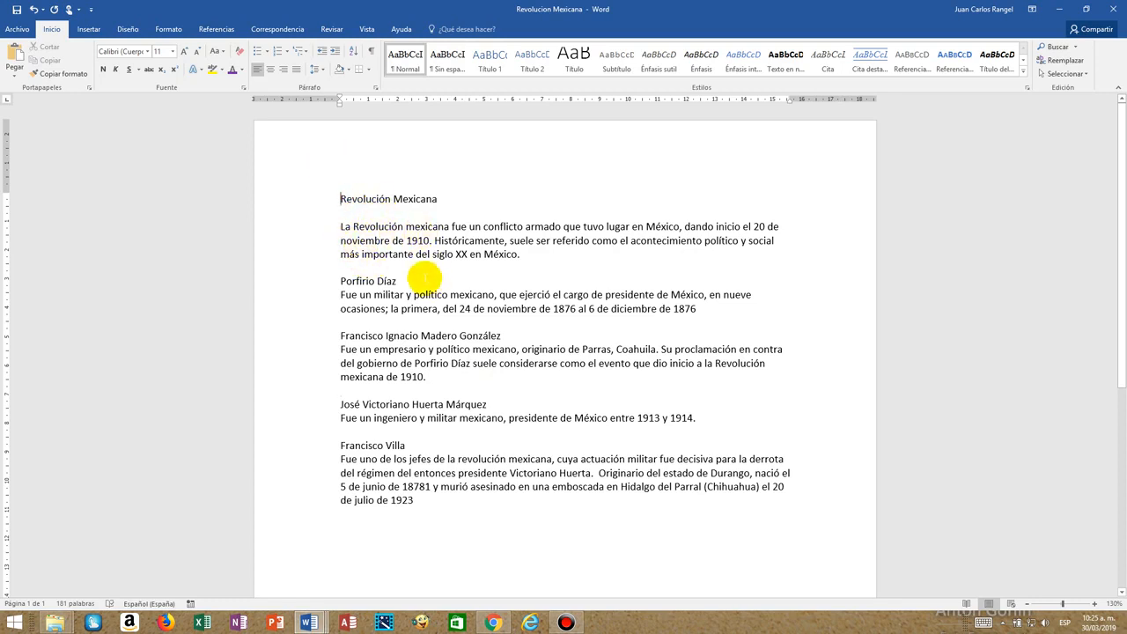
# Switch the Revolucion Mexicana document to Outline view (Esquema) and enlarge the display to 170%.
pyautogui.click(369, 30)
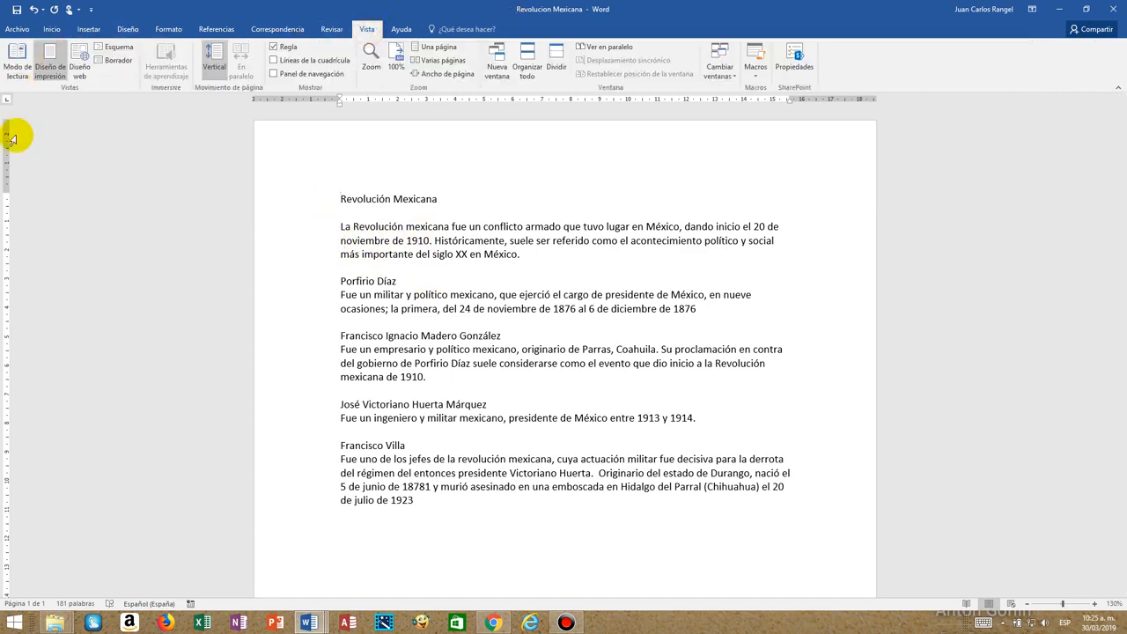
pyautogui.click(119, 51)
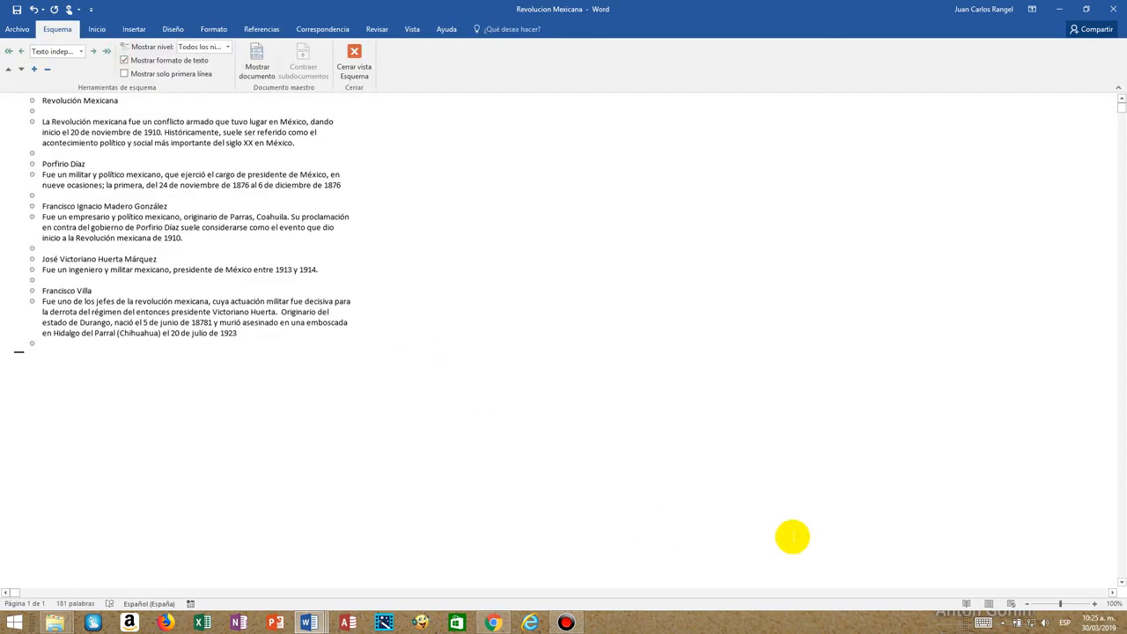
pyautogui.click(1096, 606)
pyautogui.click(1096, 605)
pyautogui.click(1096, 605)
pyautogui.click(1096, 606)
pyautogui.click(1096, 605)
pyautogui.click(1097, 606)
pyautogui.click(1096, 606)
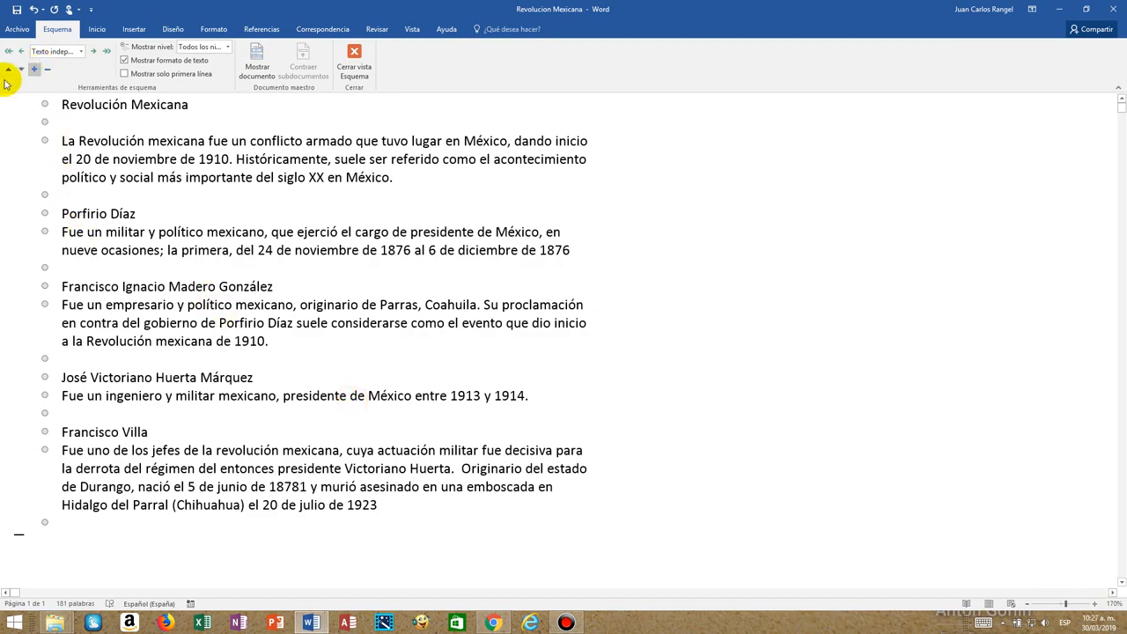
# Assign outline level Nivel 1 to the Revolución Mexicana heading.
pyautogui.click(4, 106)
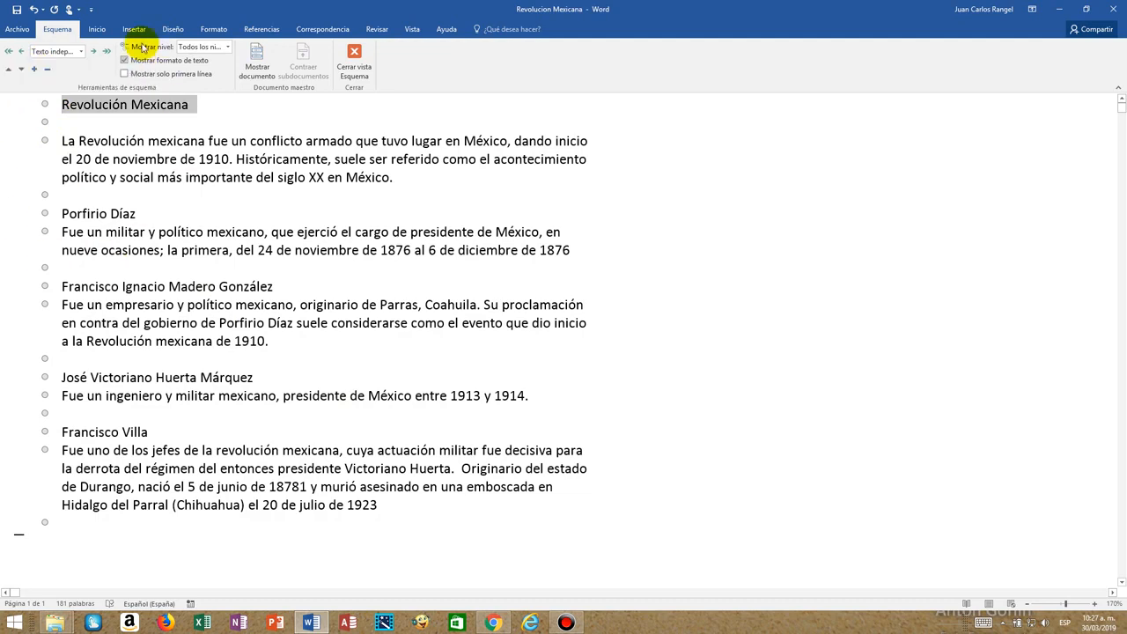
pyautogui.click(81, 53)
pyautogui.click(75, 65)
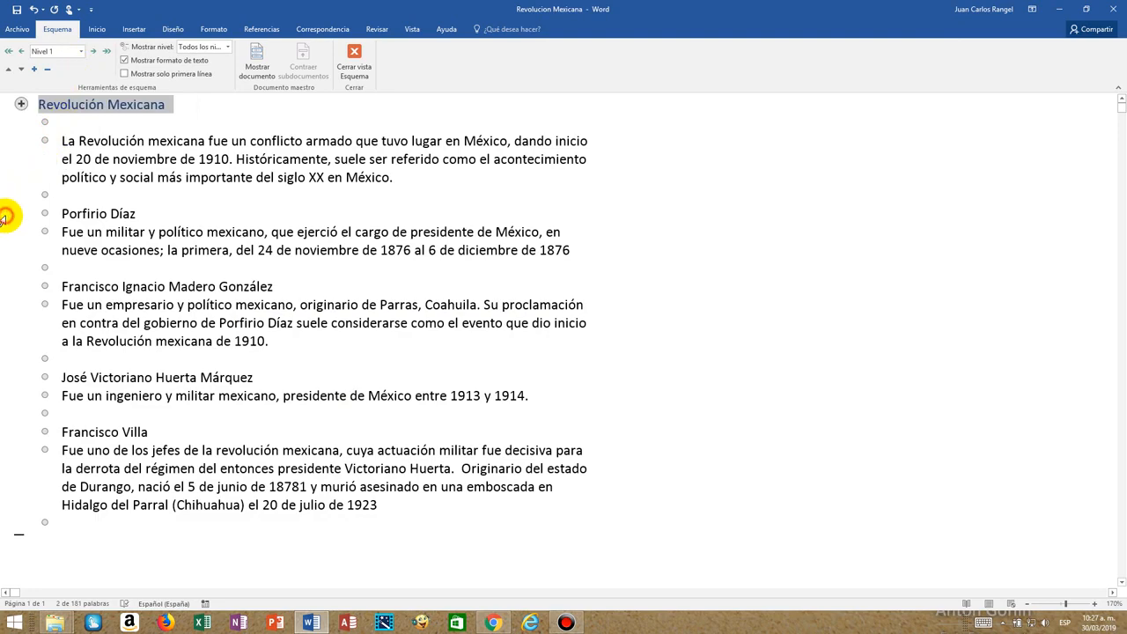
# Assign outline level Nivel 2 to the Porfirio Díaz and Francisco Ignacio Madero González headings.
pyautogui.click(4, 217)
pyautogui.click(81, 51)
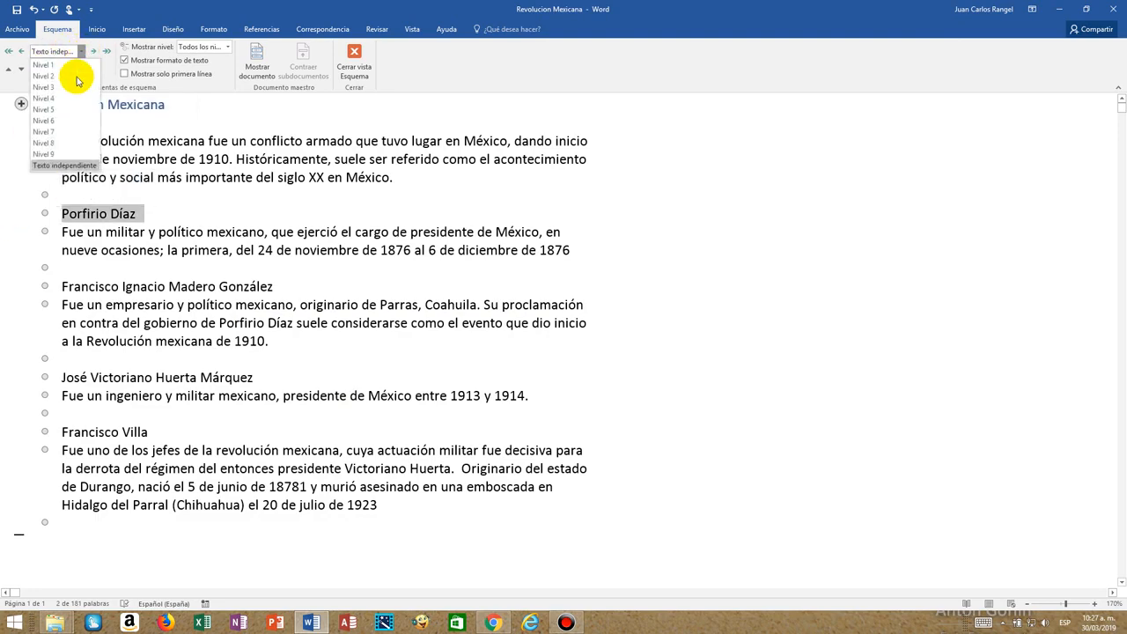
pyautogui.click(76, 77)
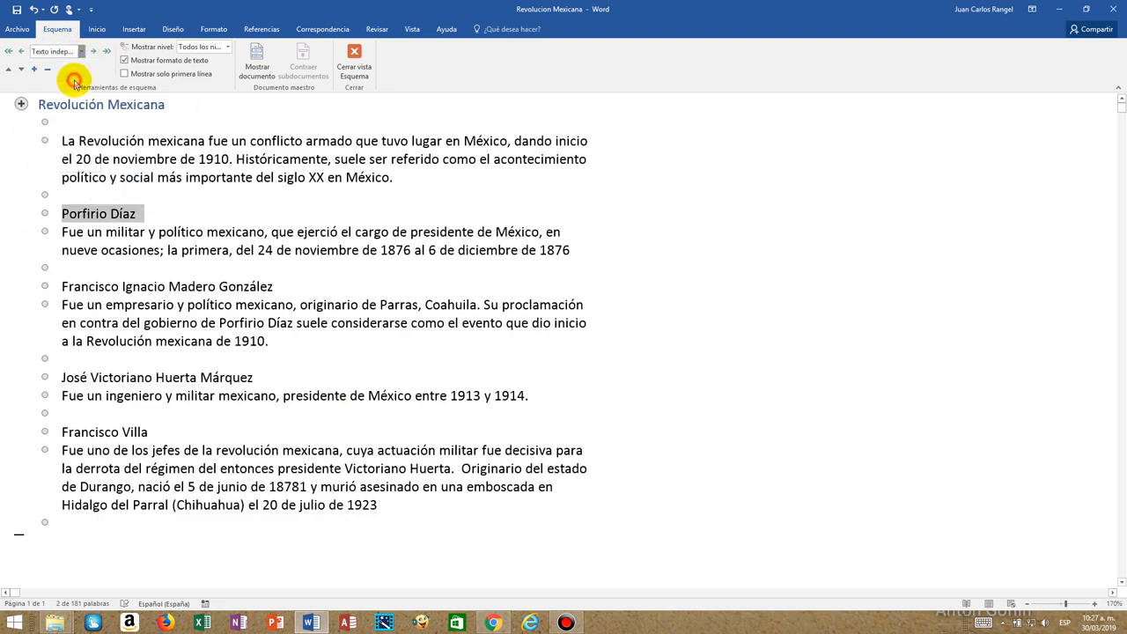
pyautogui.click(31, 306)
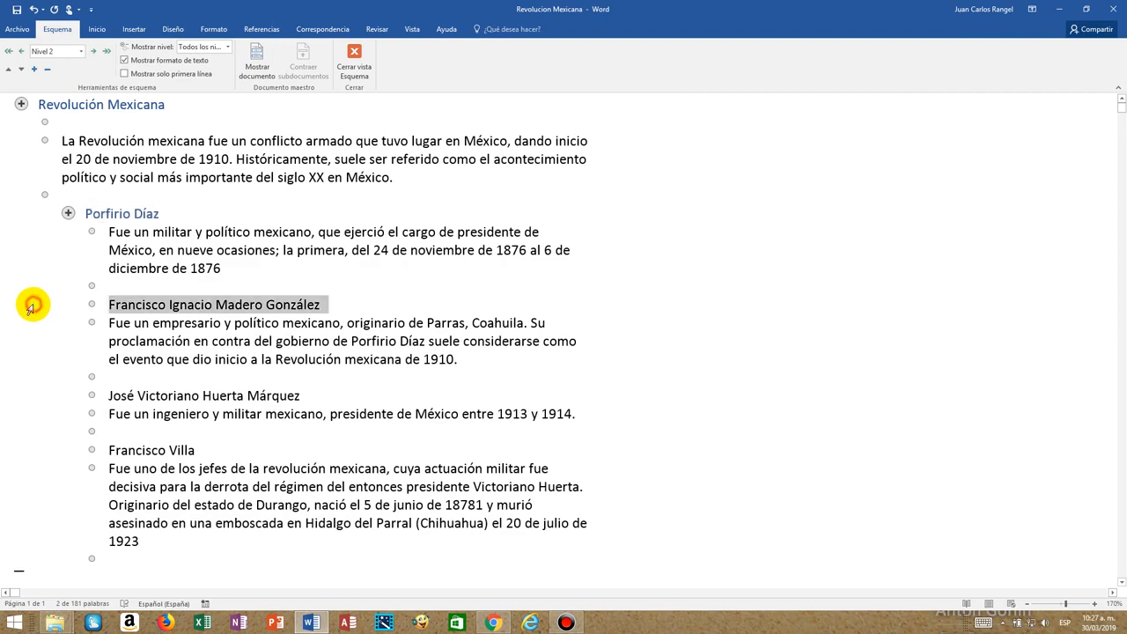
pyautogui.click(81, 51)
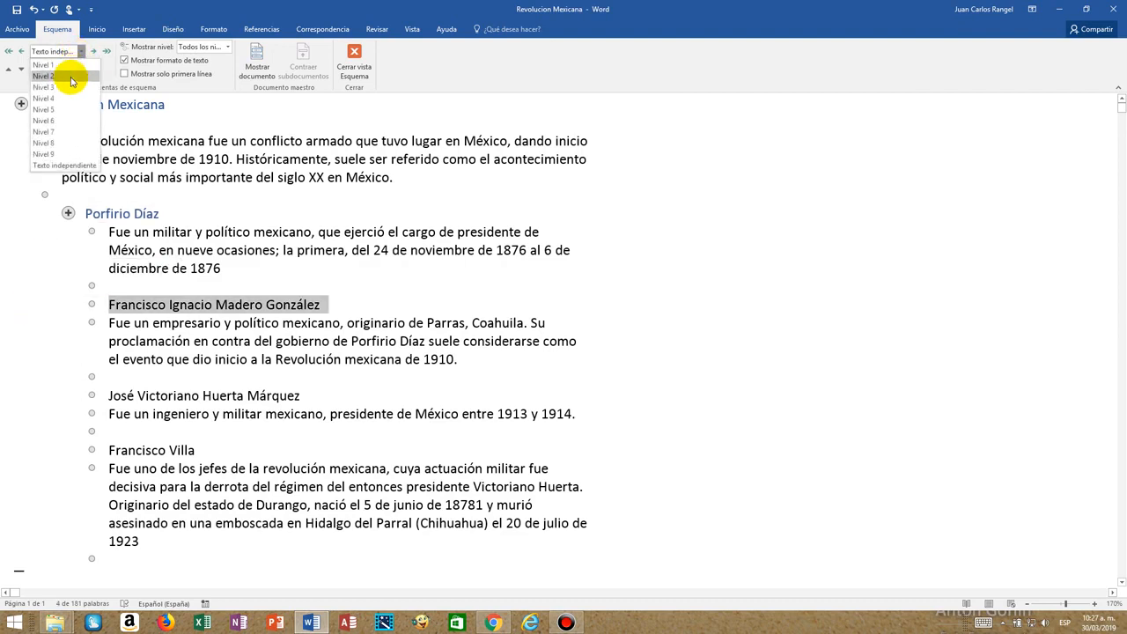
pyautogui.click(70, 77)
# Assign outline level Nivel 2 to the José Victoriano Huerta Márquez and Francisco Villa headings.
pyautogui.click(25, 397)
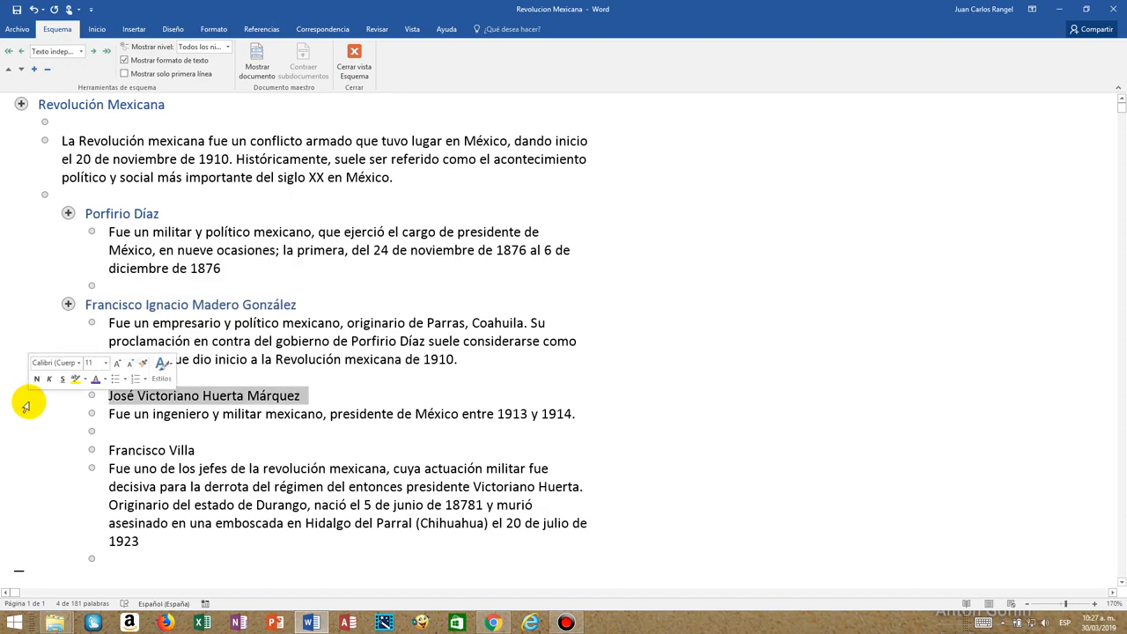
pyautogui.click(81, 51)
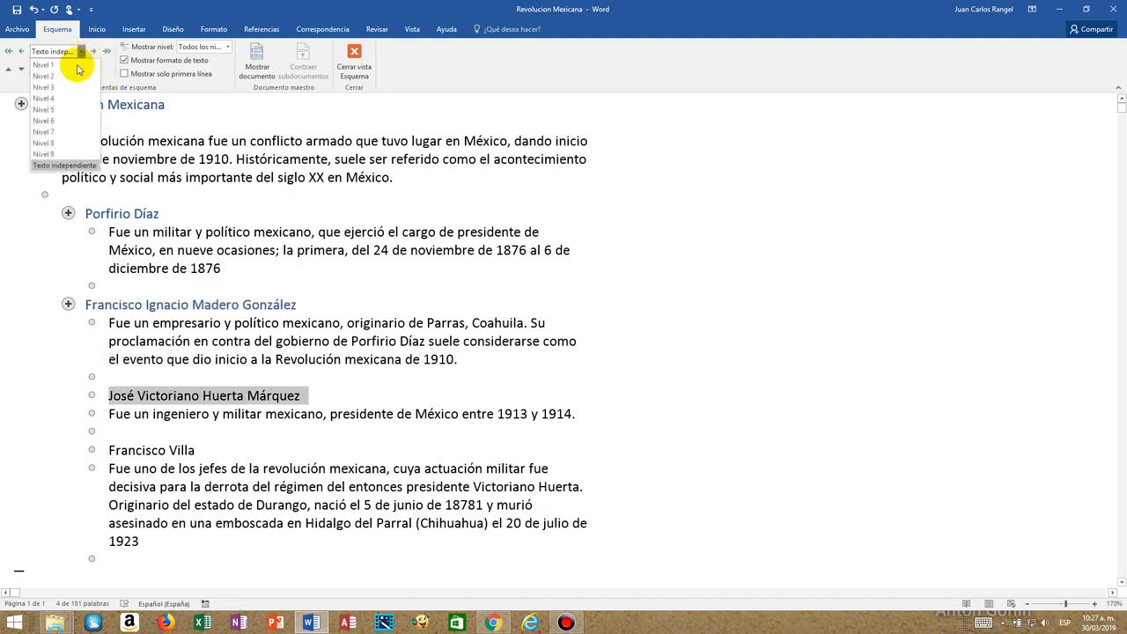
pyautogui.click(72, 88)
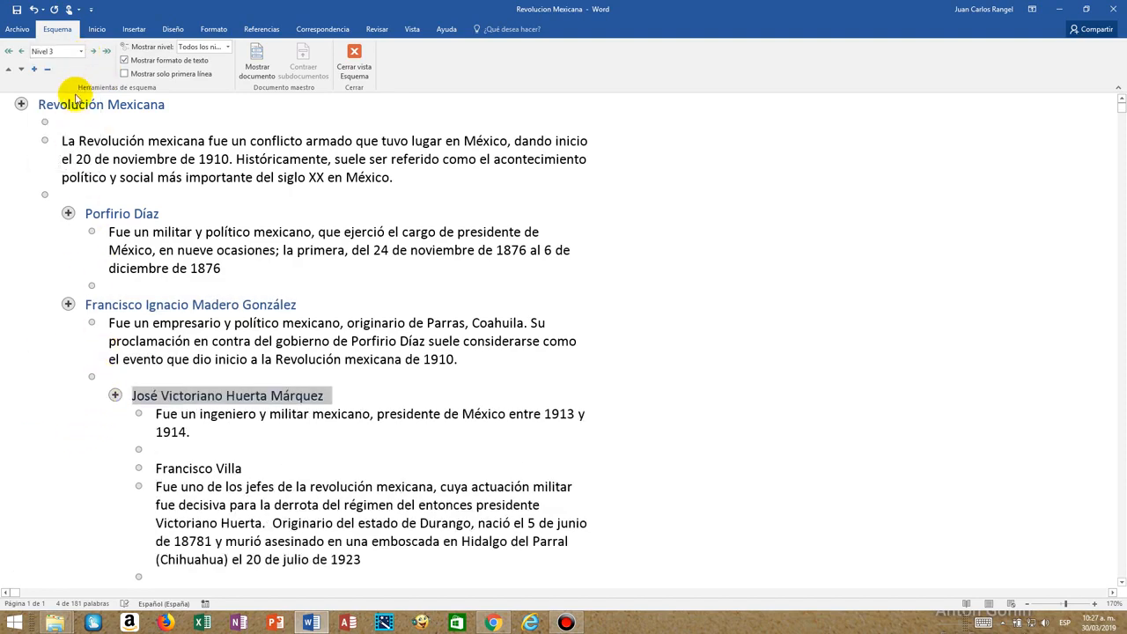
pyautogui.click(81, 51)
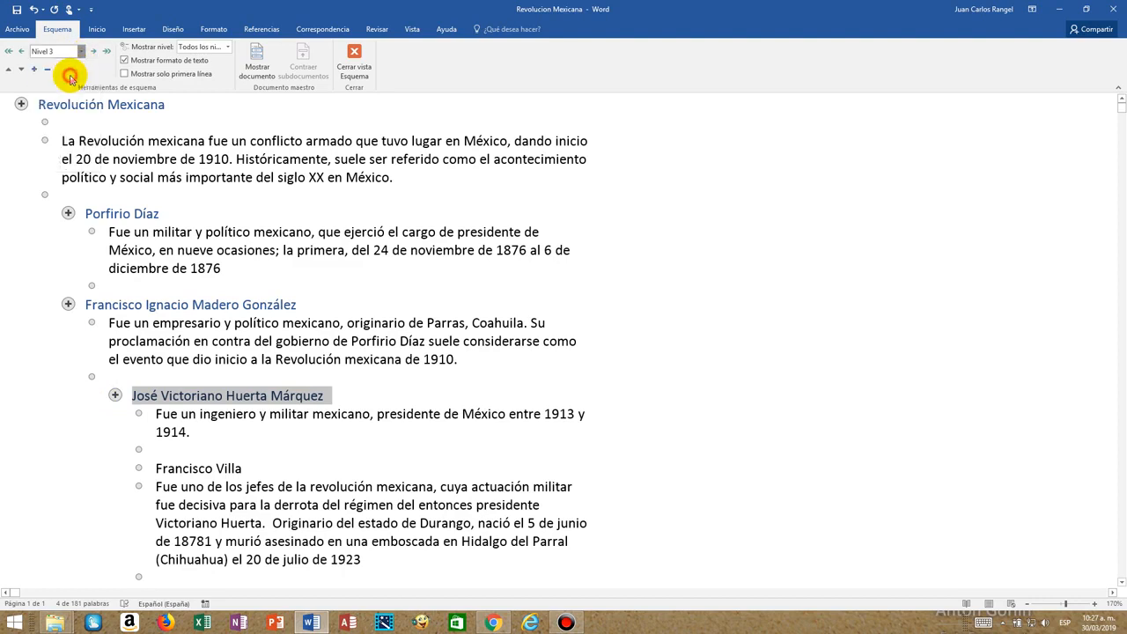
pyautogui.click(73, 77)
pyautogui.click(13, 450)
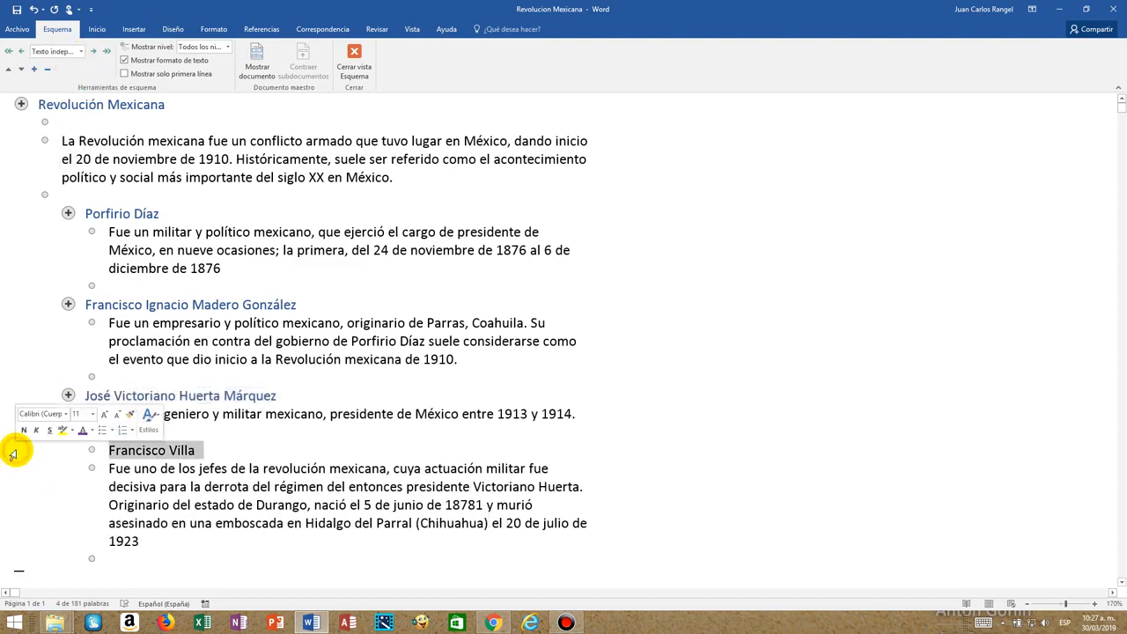
pyautogui.click(81, 52)
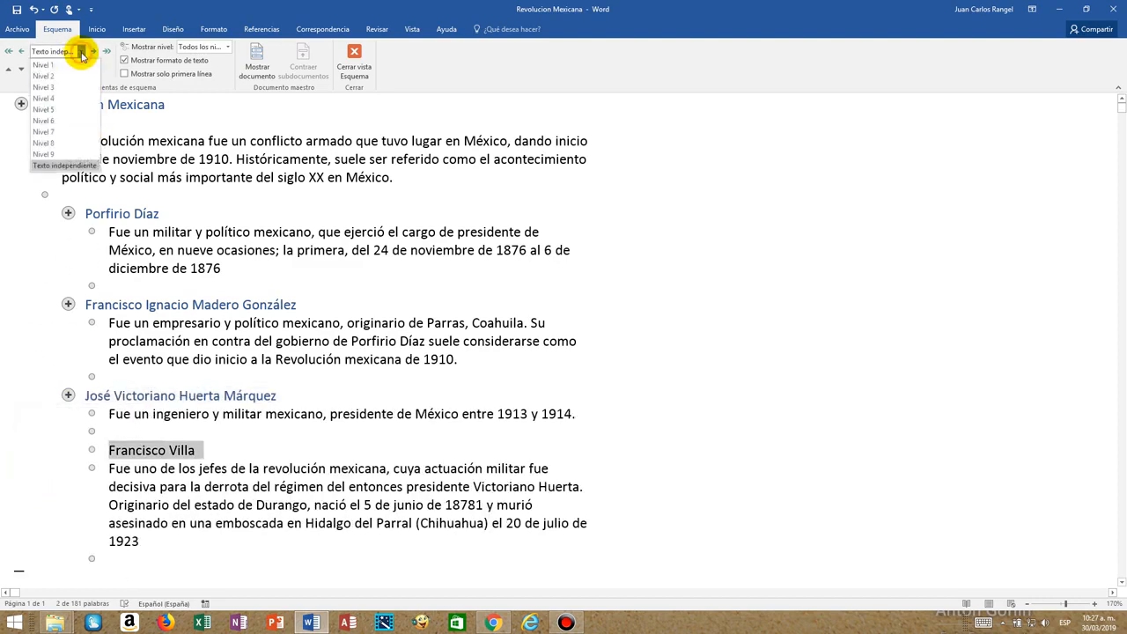
pyautogui.click(43, 77)
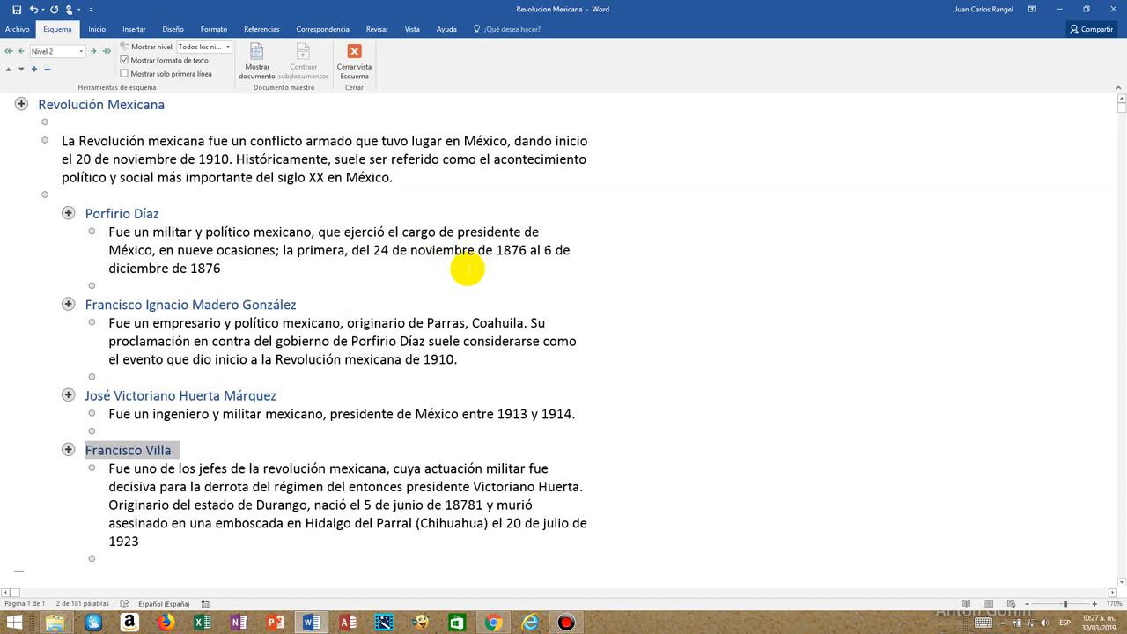
pyautogui.click(675, 213)
# Show the master document tools and create separate subdocuments from the Porfirio Díaz and Francisco Ignacio Madero González sections.
pyautogui.moveTo(10, 217); pyautogui.dragTo(15, 264)
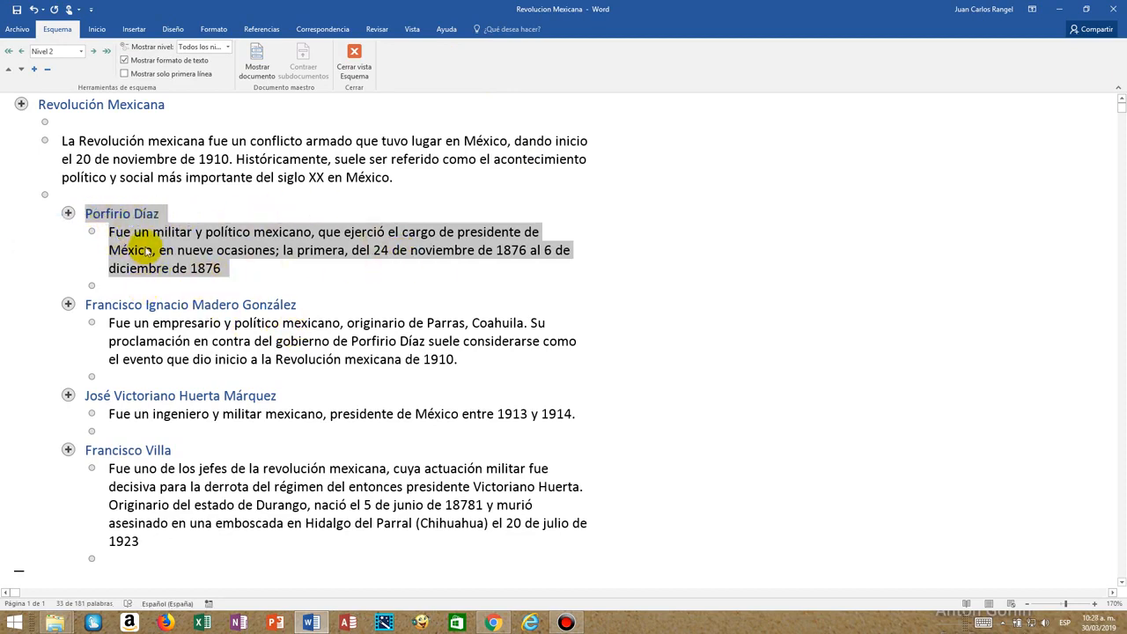
pyautogui.click(257, 62)
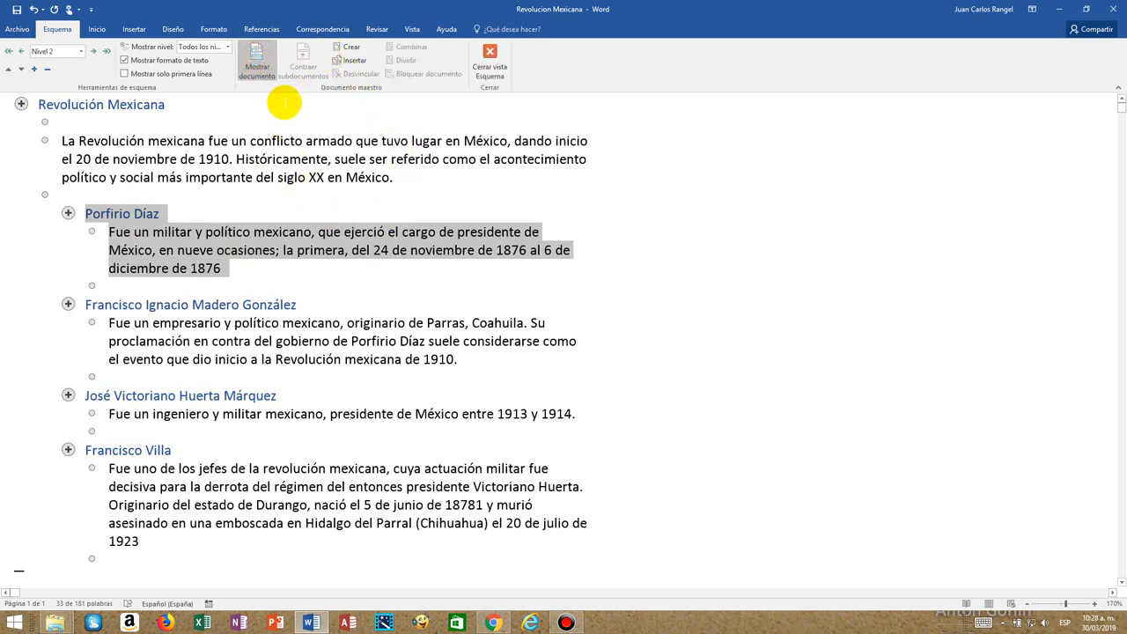
pyautogui.click(348, 53)
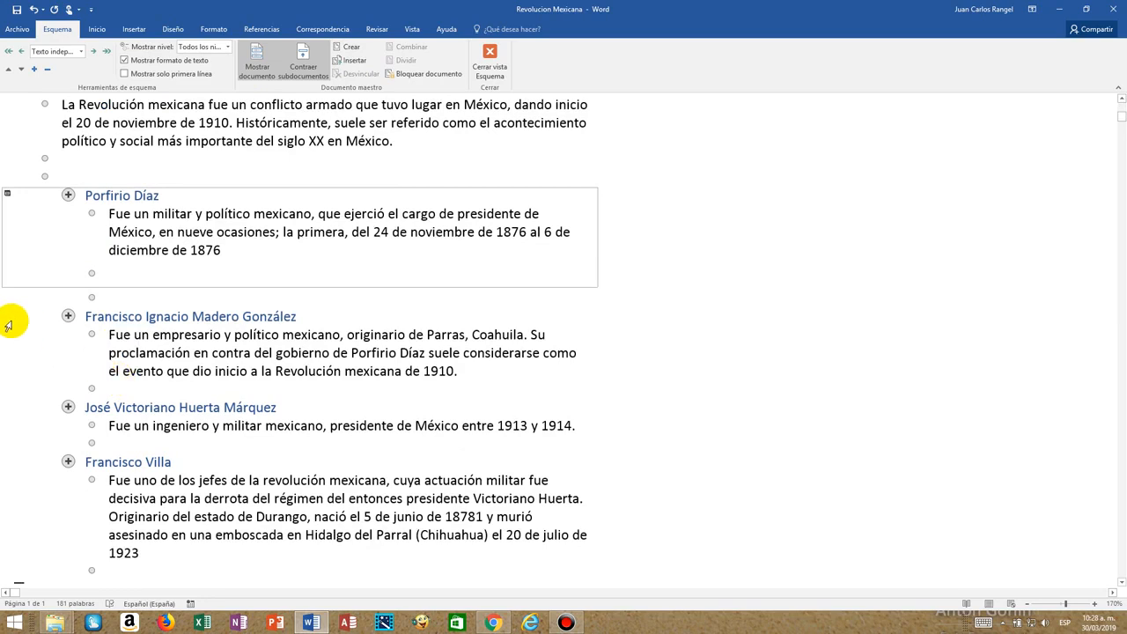
pyautogui.moveTo(10, 329); pyautogui.dragTo(12, 367)
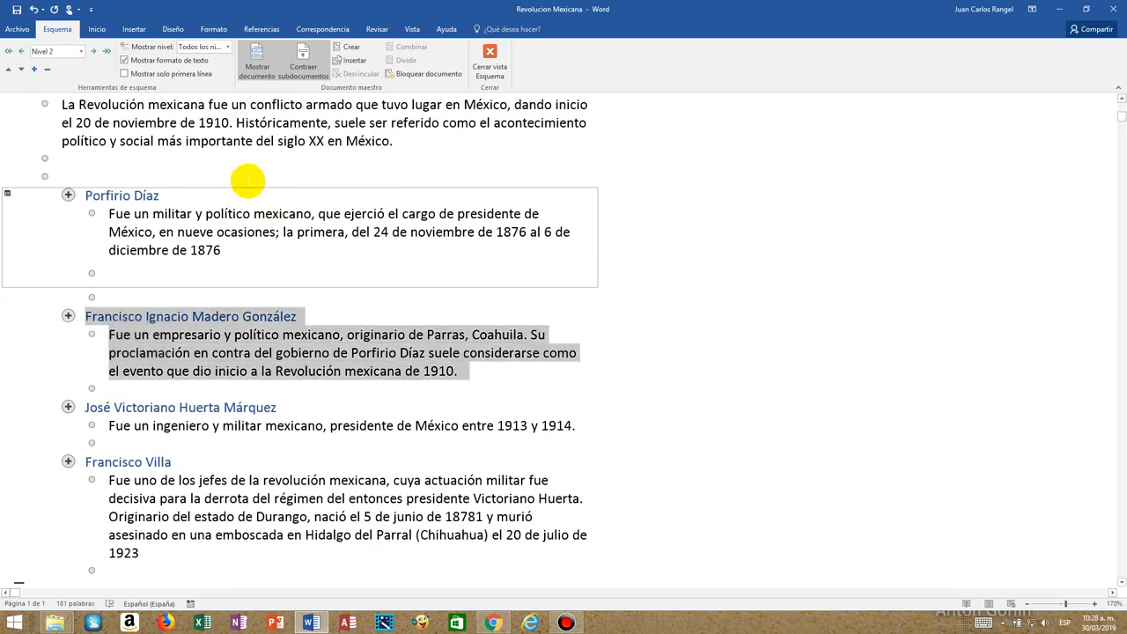
pyautogui.click(350, 47)
# Create separate subdocuments from the José Victoriano Huerta Márquez and Francisco Villa sections, including their paragraphs.
pyautogui.scroll(-3, 243, 380)
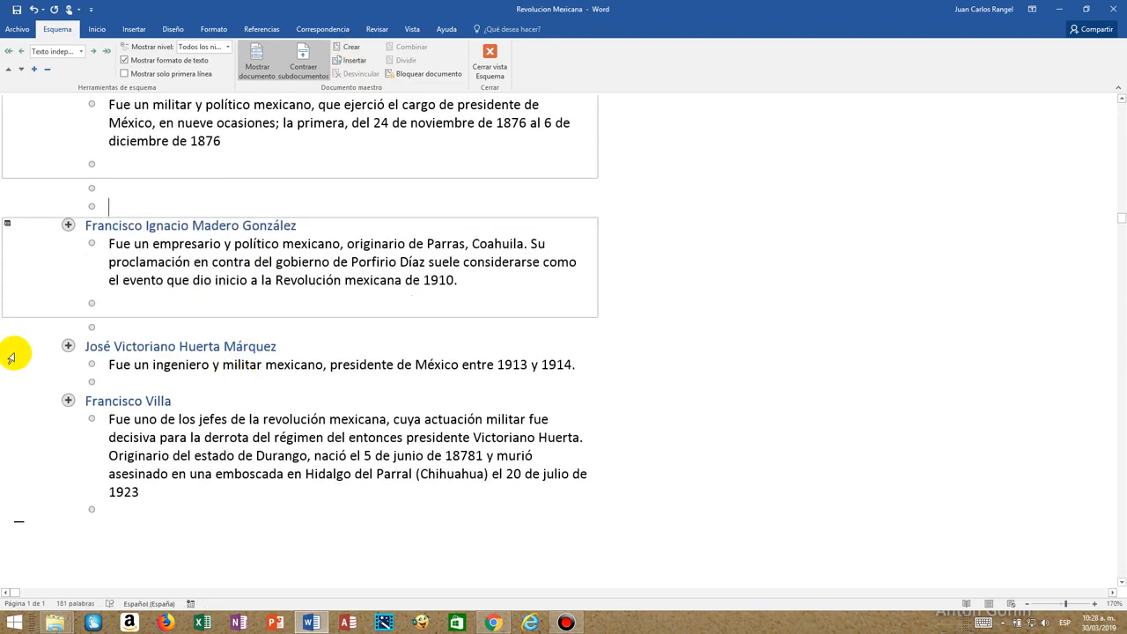
pyautogui.moveTo(12, 352); pyautogui.dragTo(11, 367)
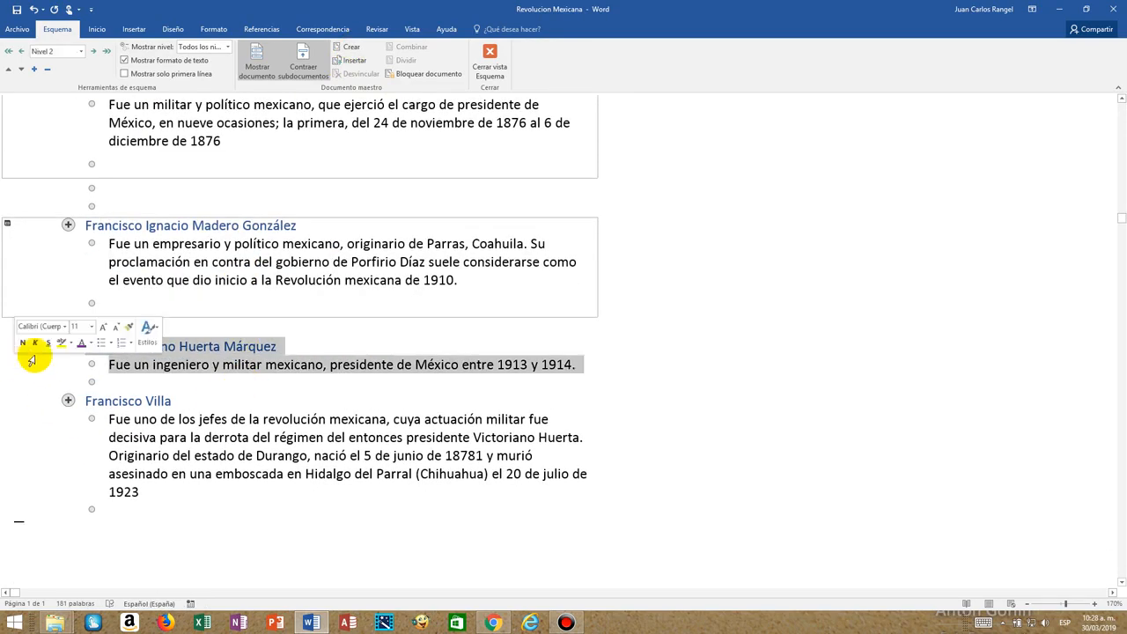
pyautogui.click(350, 49)
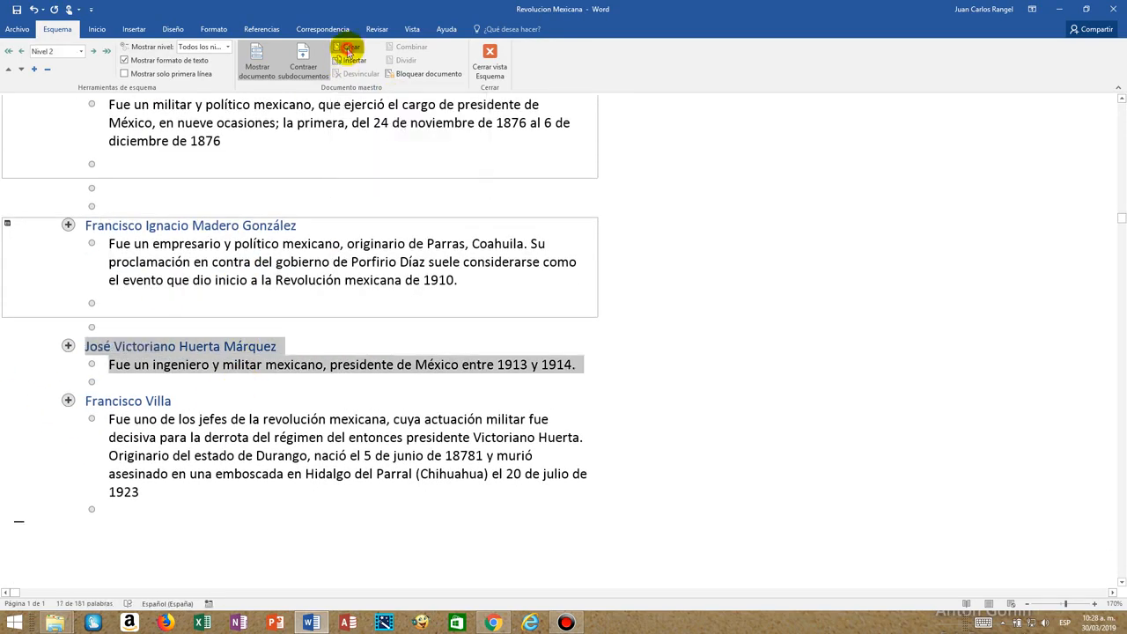
pyautogui.moveTo(19, 451); pyautogui.dragTo(35, 548)
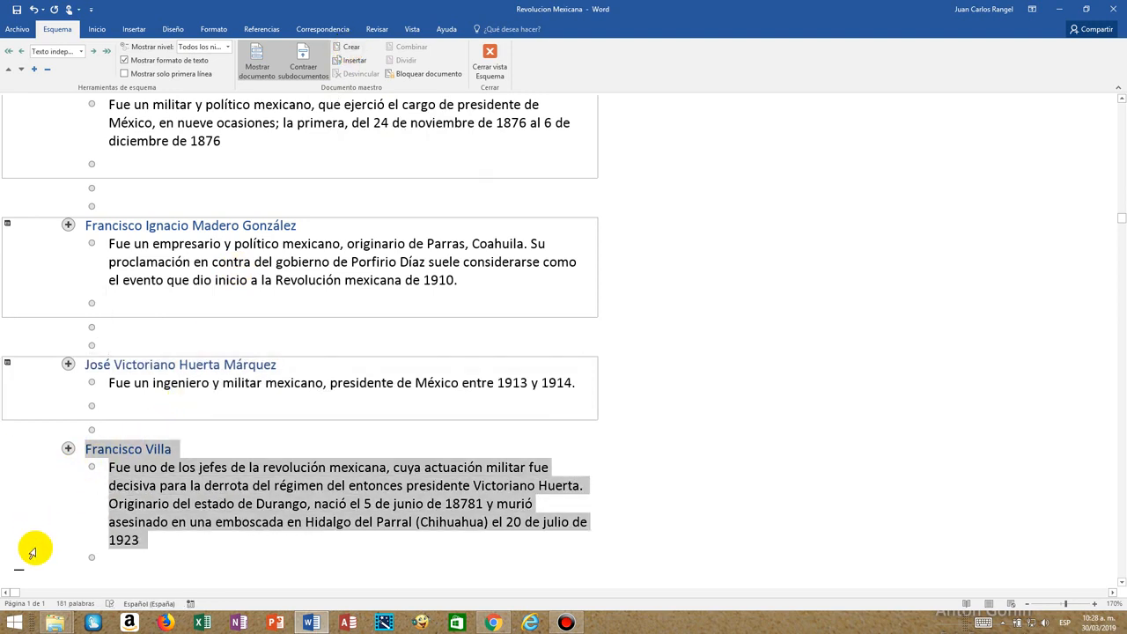
pyautogui.click(350, 47)
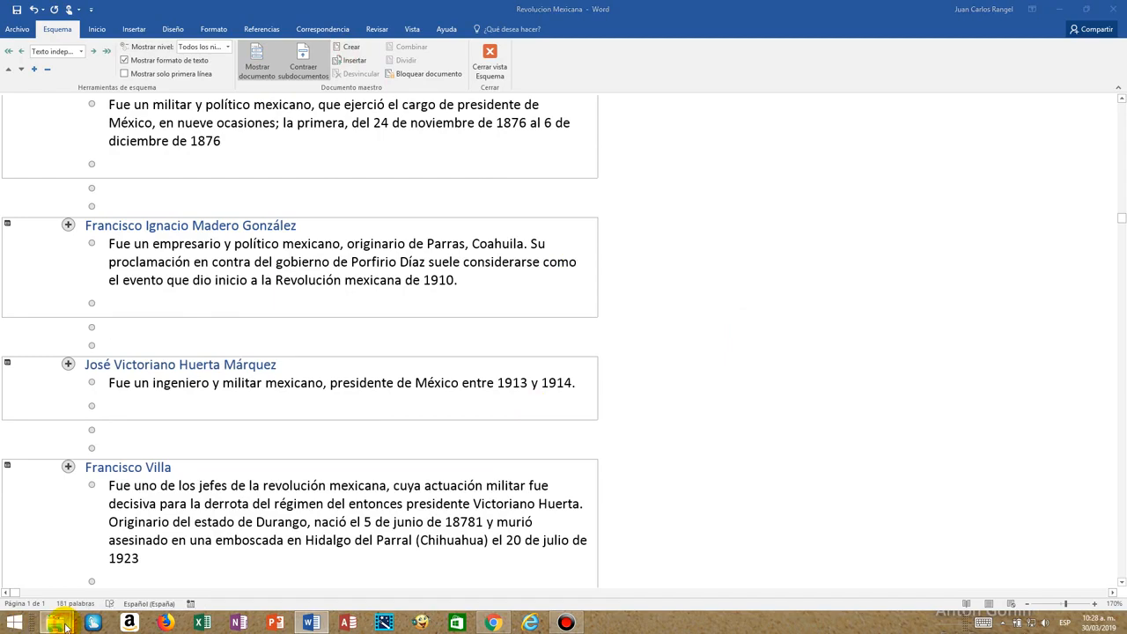
# Switch to File Explorer and open the Revolucion Mexicana folder on the desktop to check its files.
pyautogui.moveTo(66, 627)
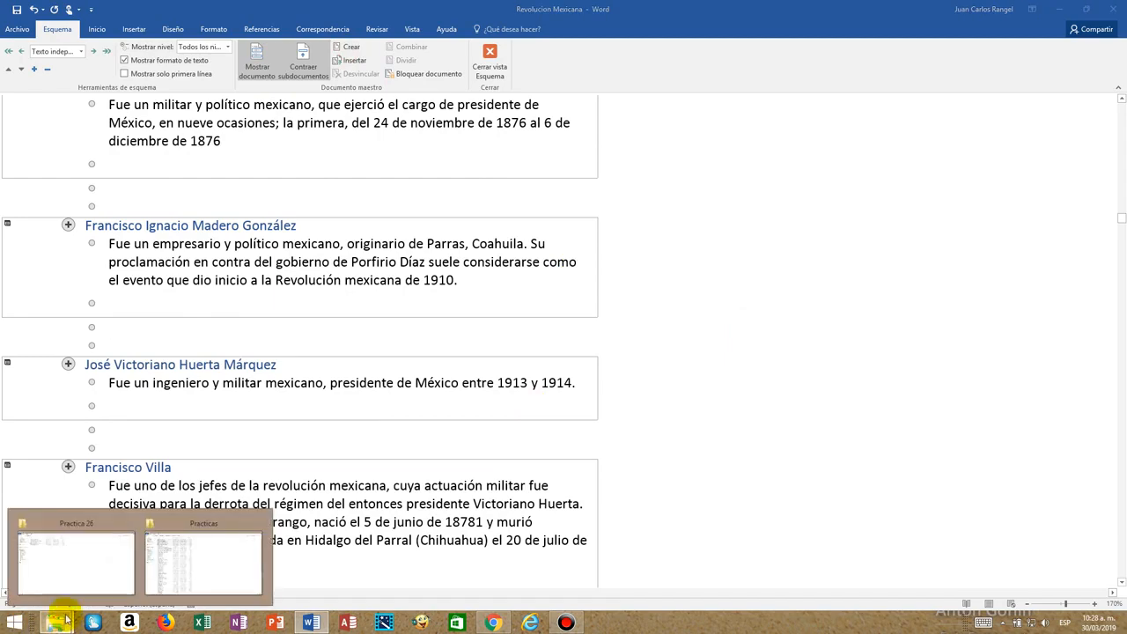
pyautogui.click(61, 581)
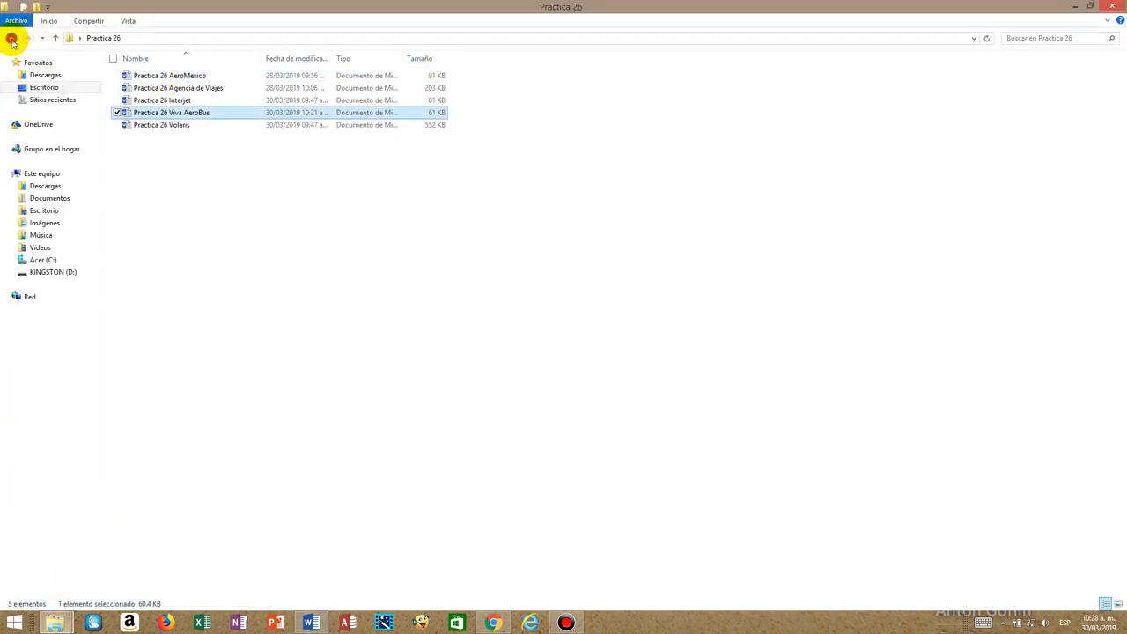
pyautogui.click(12, 40)
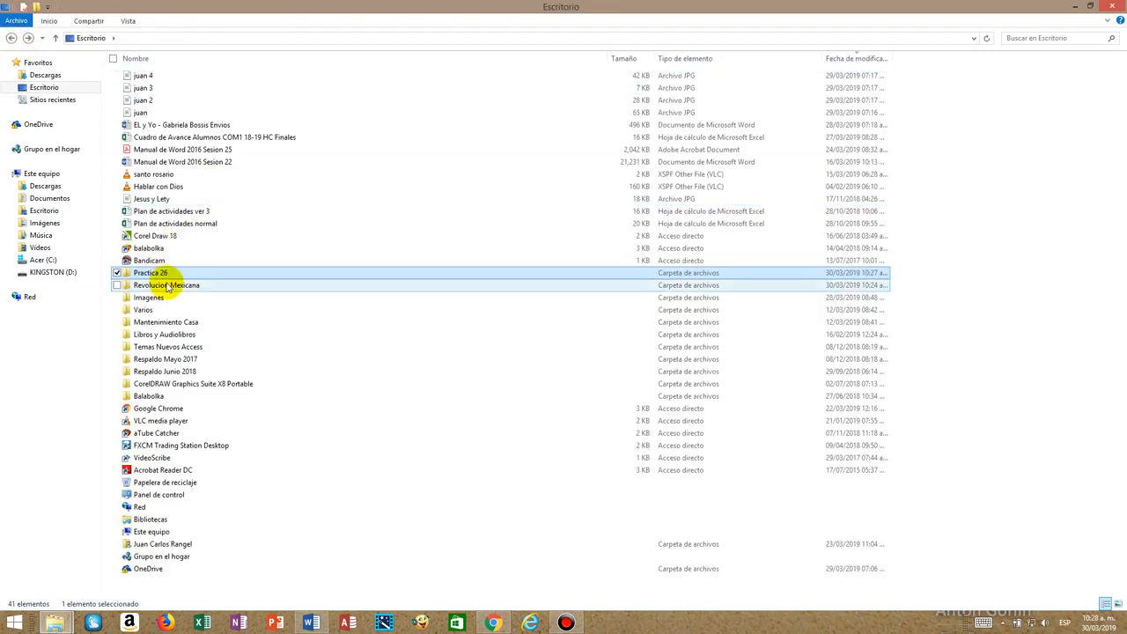
pyautogui.doubleClick(167, 286)
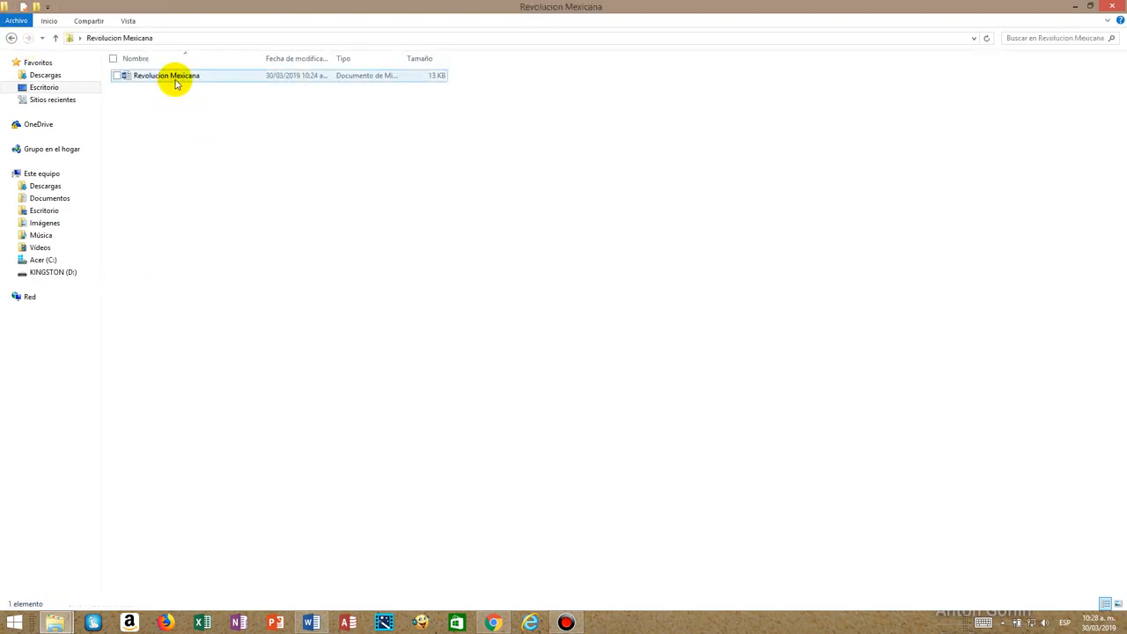
# Return to Word to save the Revolucion Mexicana master document, and switch back to its folder in File Explorer.
pyautogui.click(174, 78)
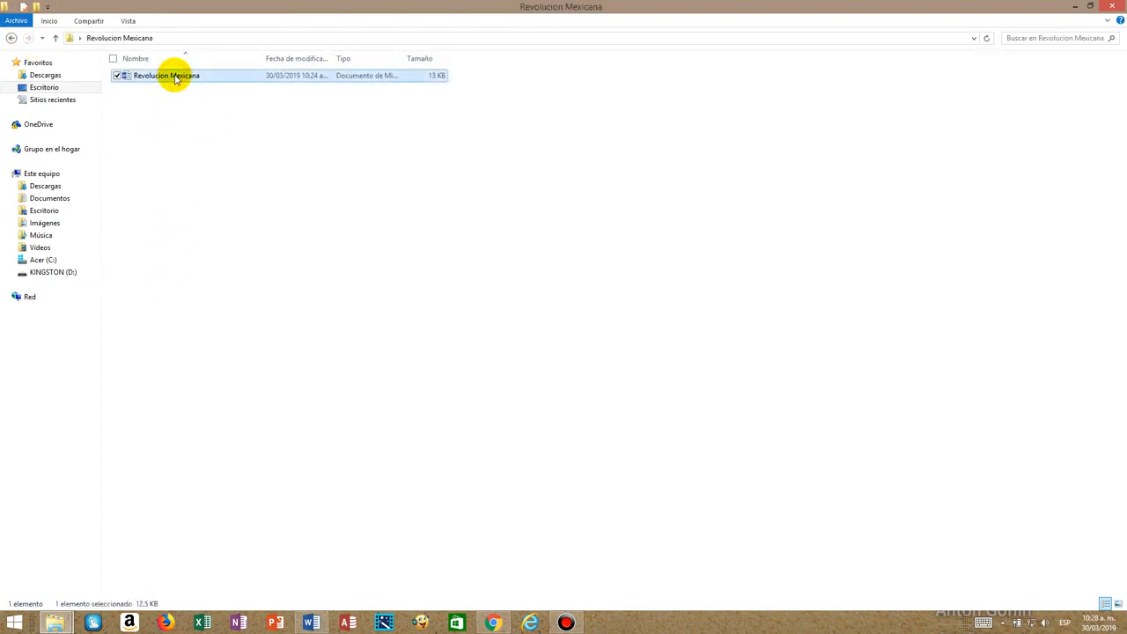
pyautogui.moveTo(316, 627)
pyautogui.click(320, 582)
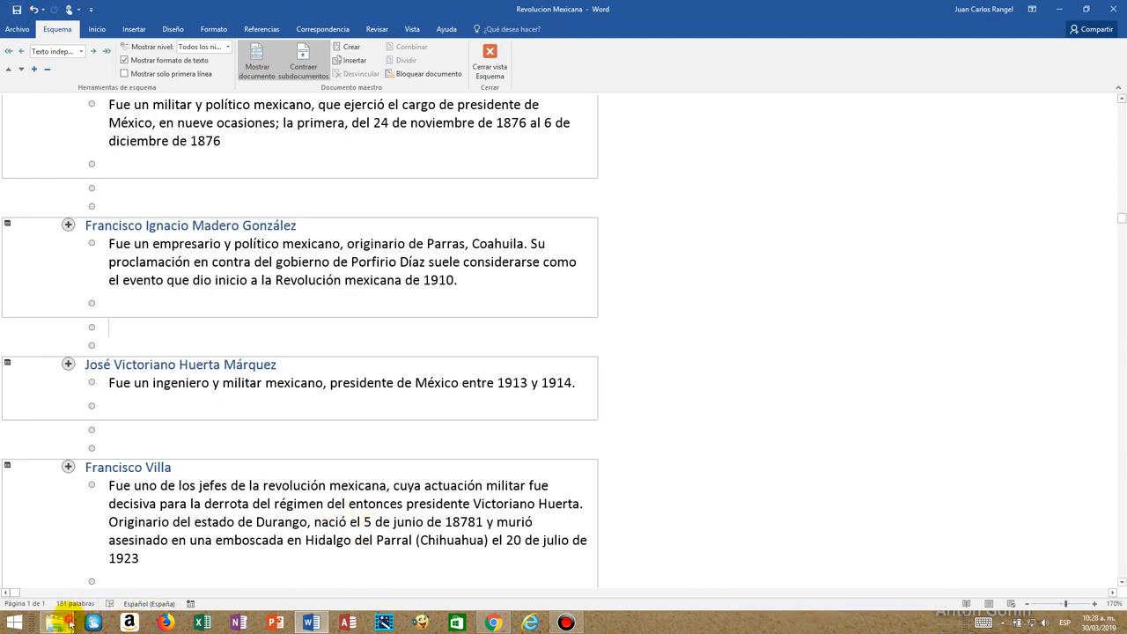
pyautogui.moveTo(70, 624)
pyautogui.click(77, 577)
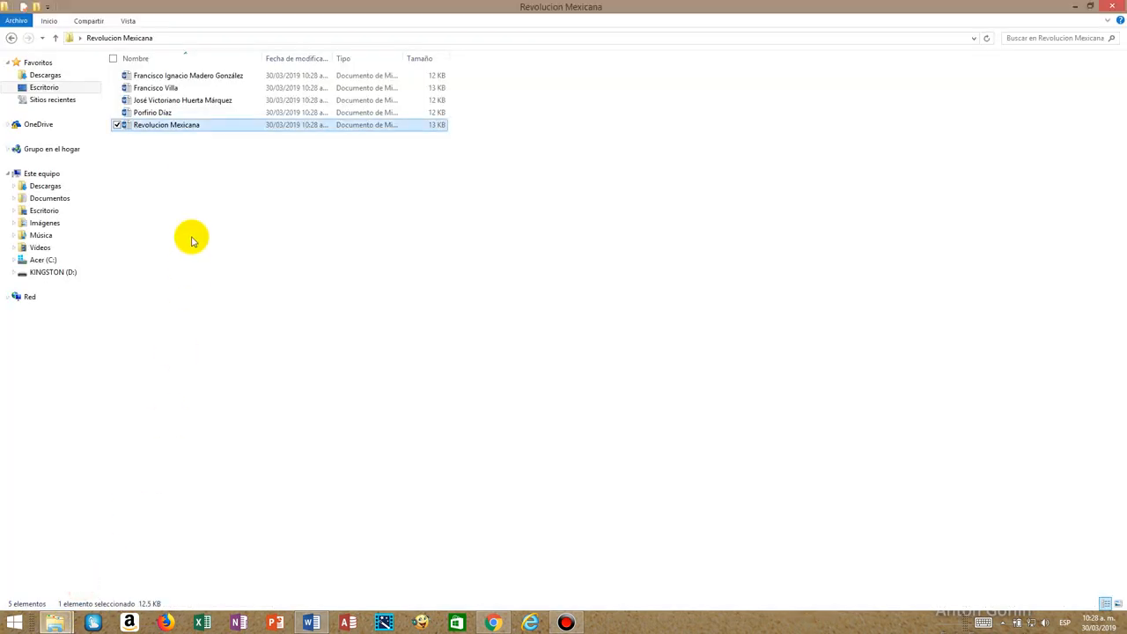
# Look over the subdocument files in the Revolucion Mexicana folder and open the Francisco Villa document in Word.
pyautogui.click(172, 89)
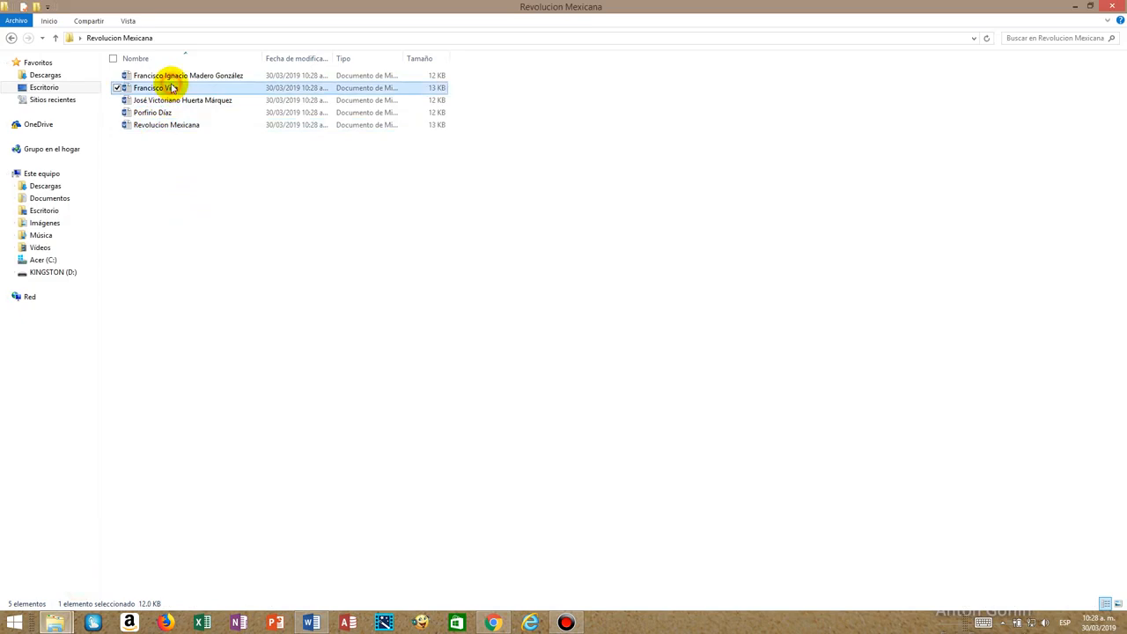
pyautogui.click(158, 126)
pyautogui.click(160, 113)
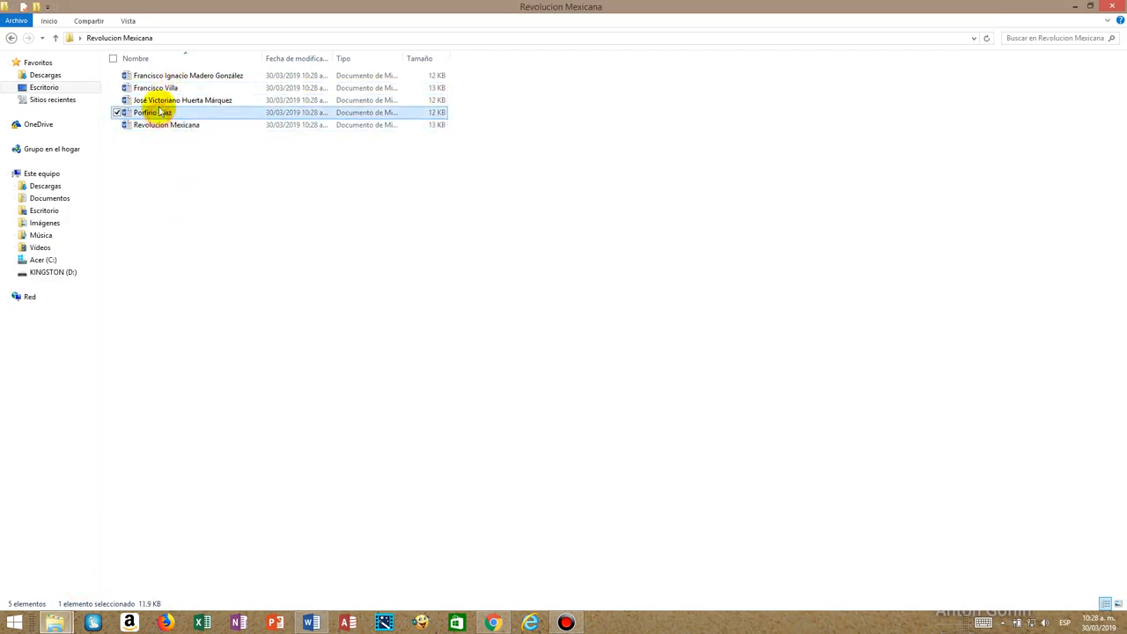
pyautogui.click(159, 99)
pyautogui.click(163, 89)
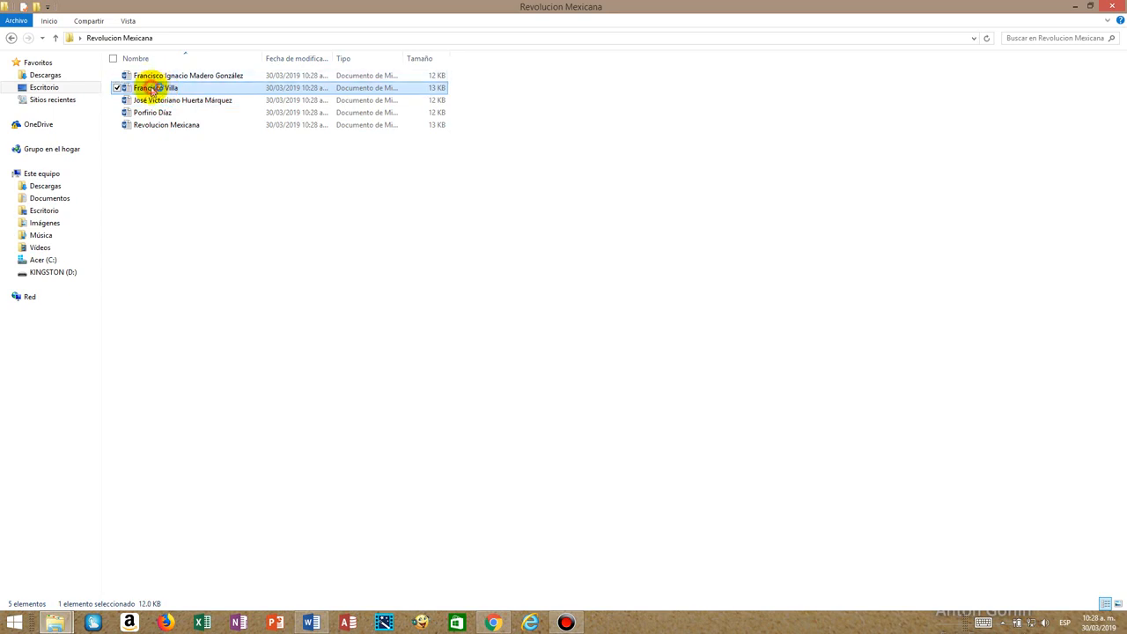
pyautogui.hotkey('alt', 'Tab')
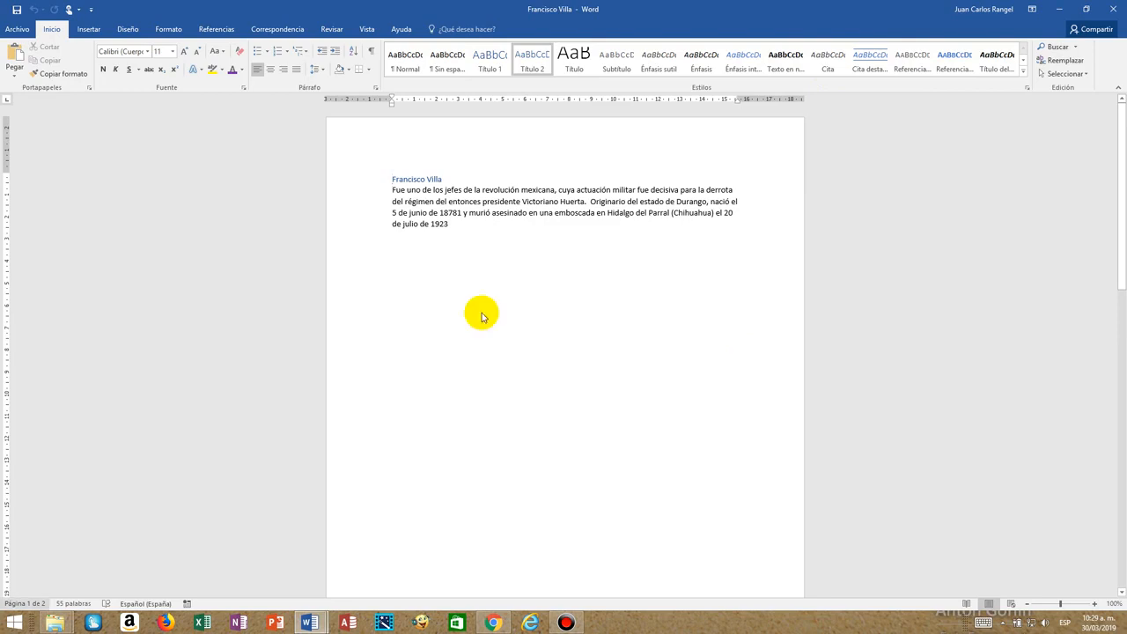
# Format the Francisco Villa heading with a gold text effect, size 48 and a heavy condensed font, and save the subdocument.
pyautogui.click(362, 178)
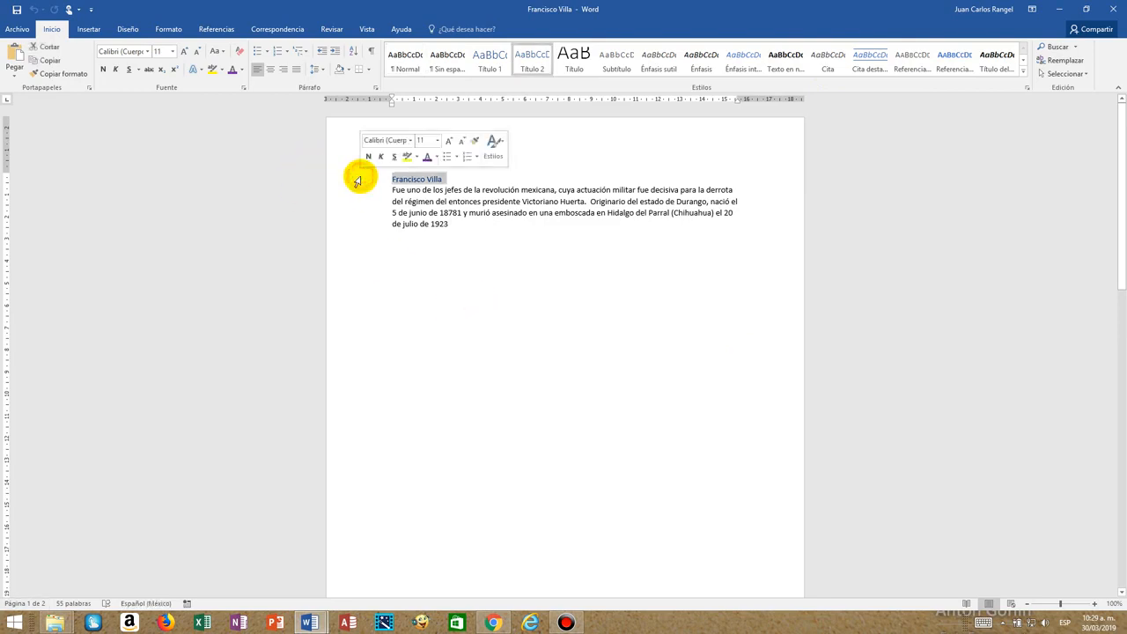
pyautogui.click(202, 75)
pyautogui.click(275, 132)
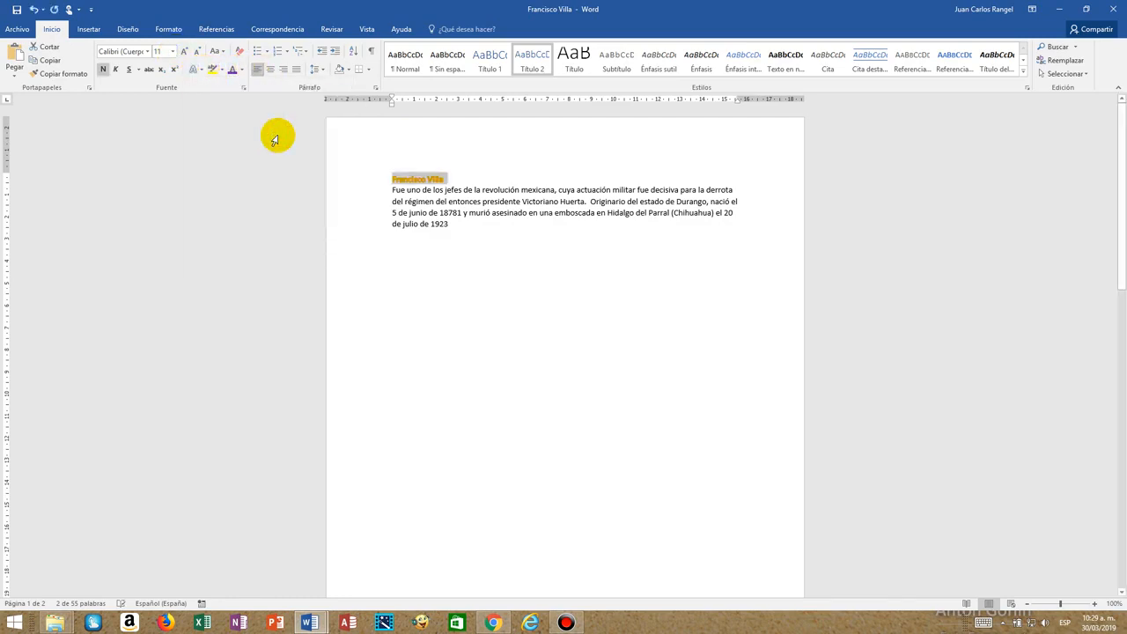
pyautogui.click(174, 53)
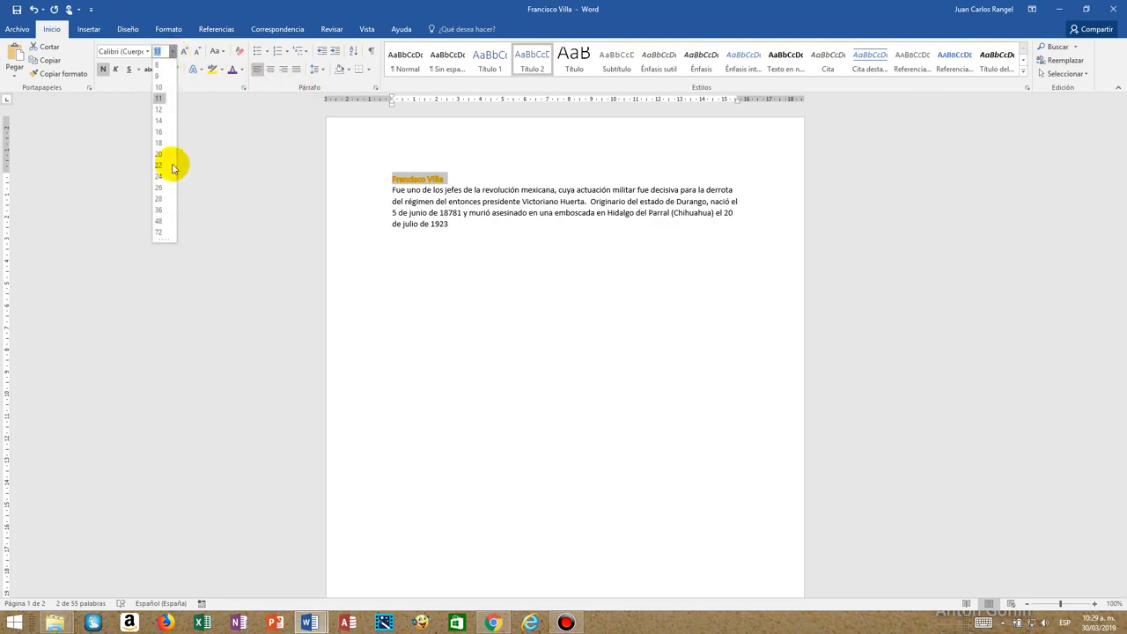
pyautogui.click(163, 223)
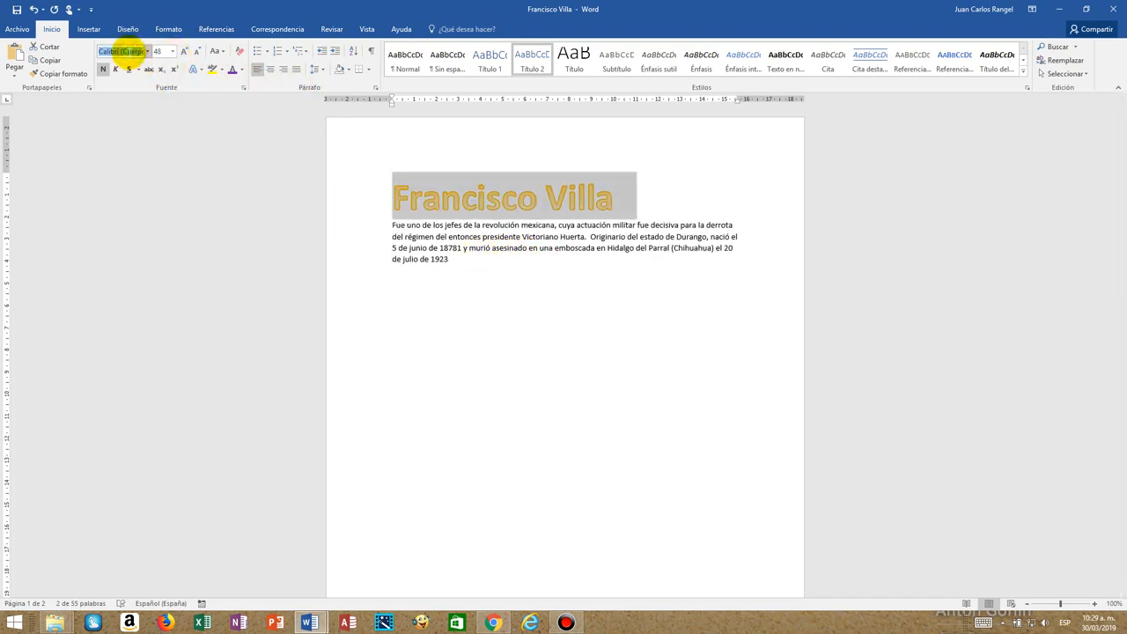
pyautogui.press('Return')
pyautogui.click(548, 302)
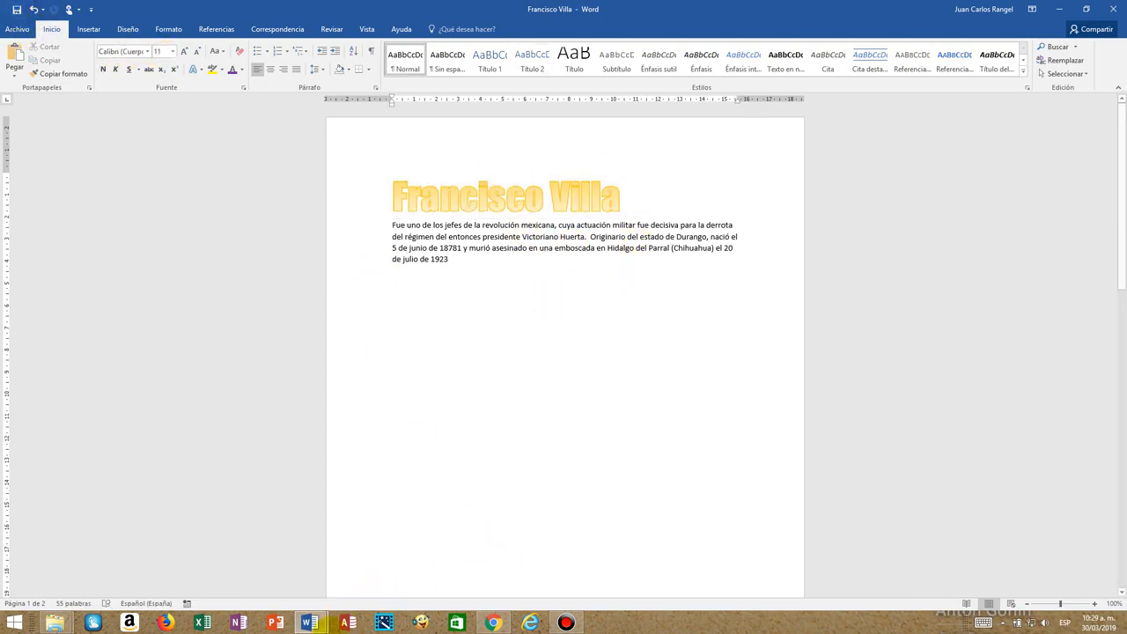
# Switch to the Revolucion Mexicana master document, close Outline view and review the Francisco Villa section in the page layout.
pyautogui.moveTo(309, 622)
pyautogui.click(251, 568)
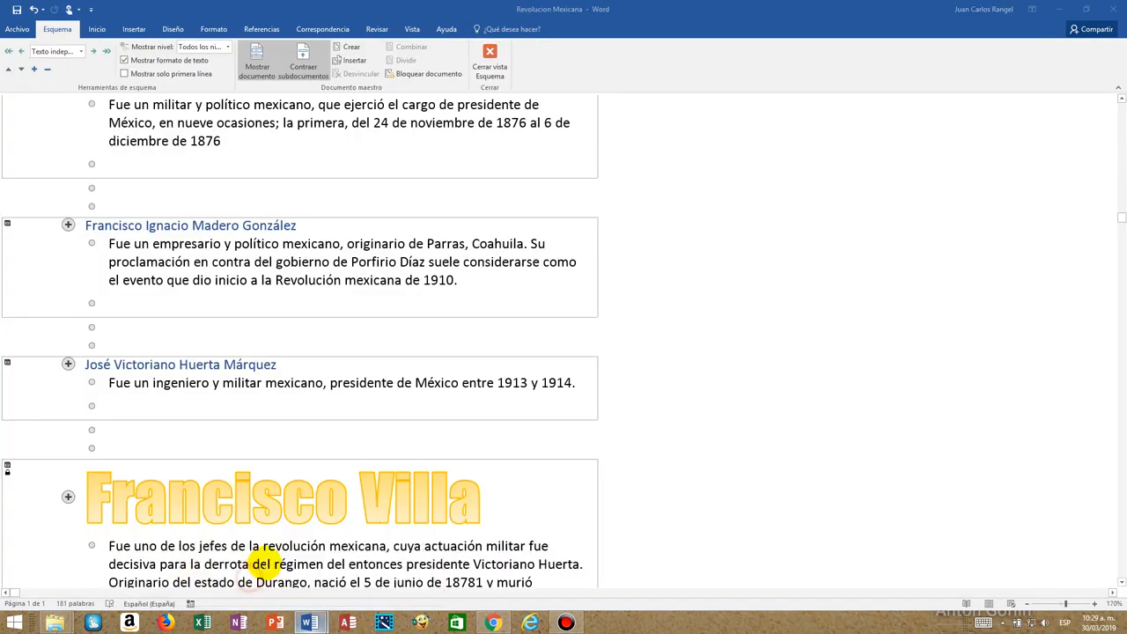
pyautogui.click(489, 74)
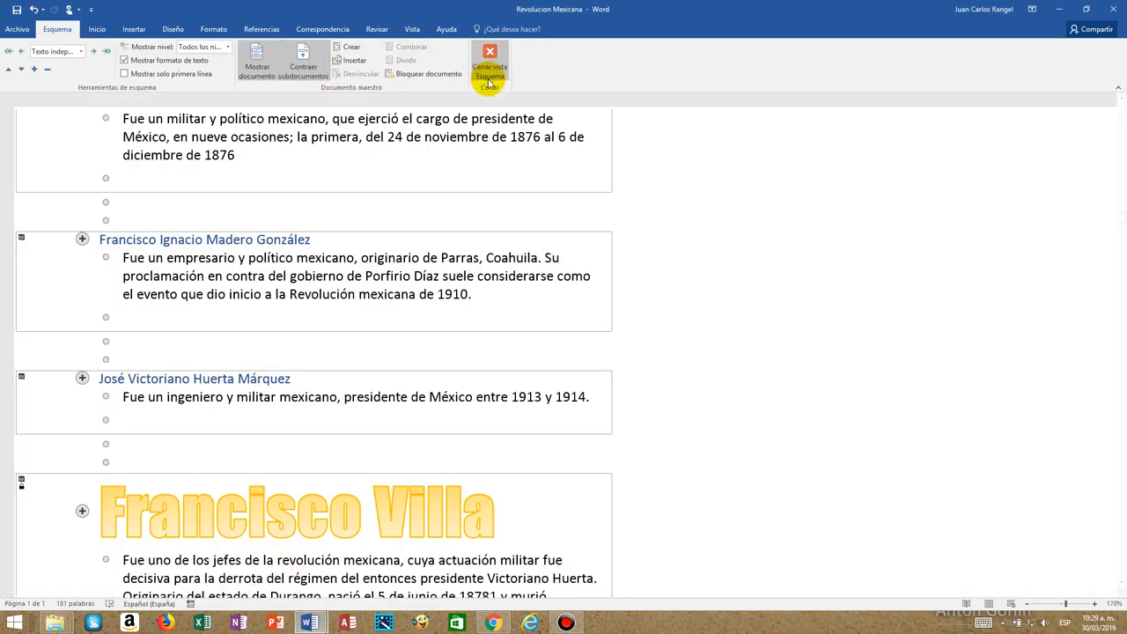
pyautogui.scroll(-5, 474, 456)
pyautogui.scroll(-3, 475, 462)
pyautogui.scroll(6, 475, 461)
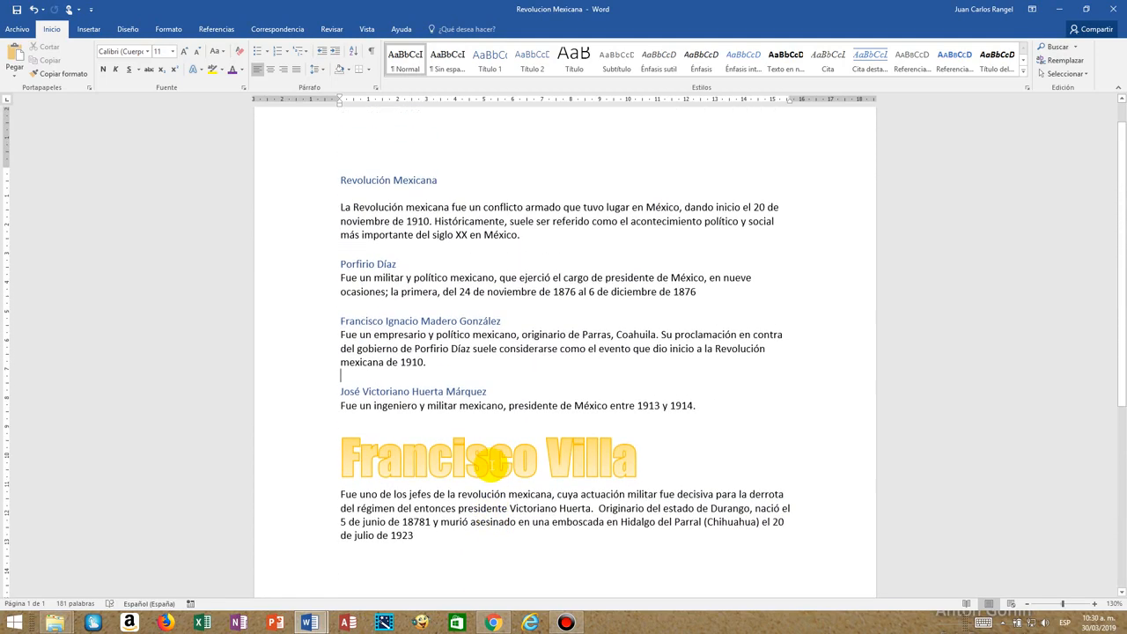
pyautogui.scroll(-1, 457, 361)
pyautogui.scroll(-2, 451, 387)
pyautogui.scroll(2, 466, 440)
pyautogui.scroll(2, 471, 455)
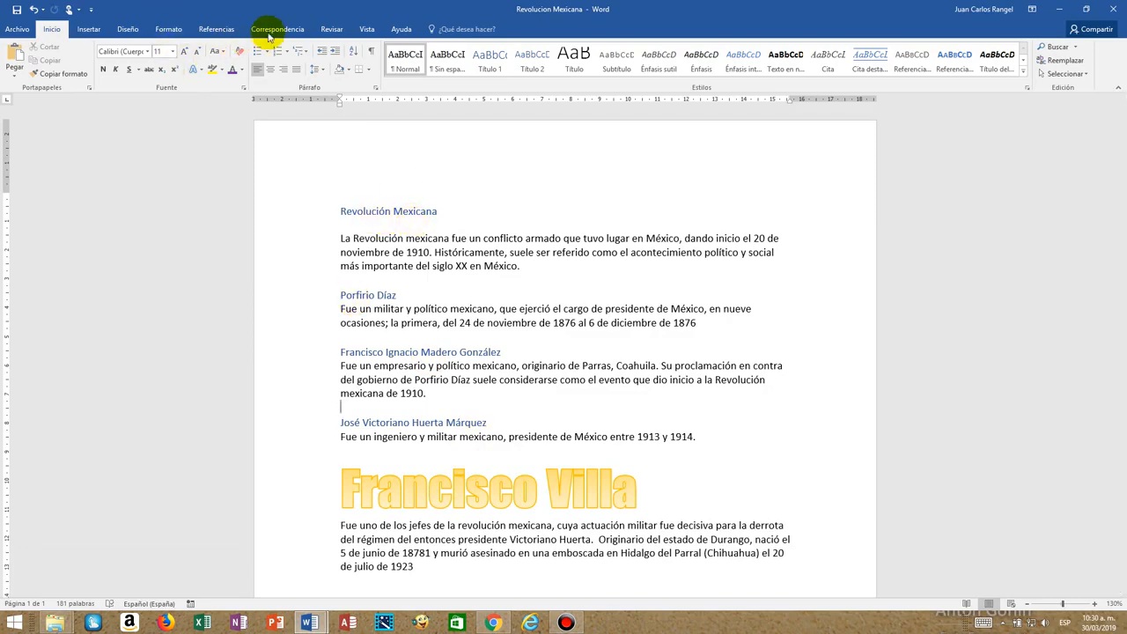
# Reopen the master document in Outline view, show the master document tools and collapse the subdocuments into file links.
pyautogui.click(367, 31)
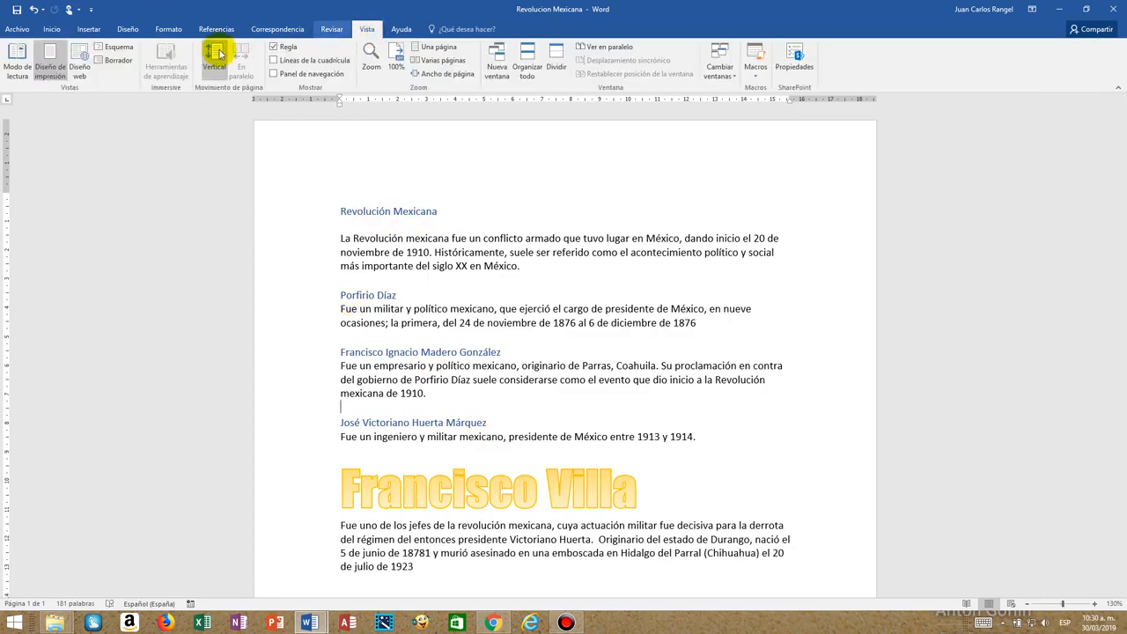
pyautogui.click(117, 53)
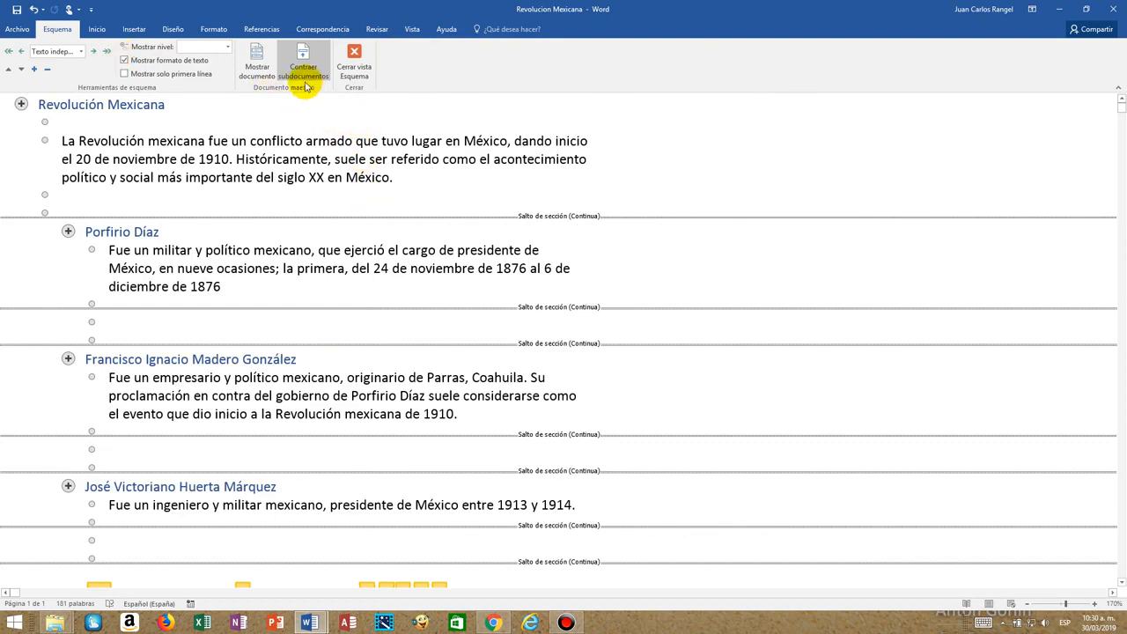
pyautogui.click(304, 71)
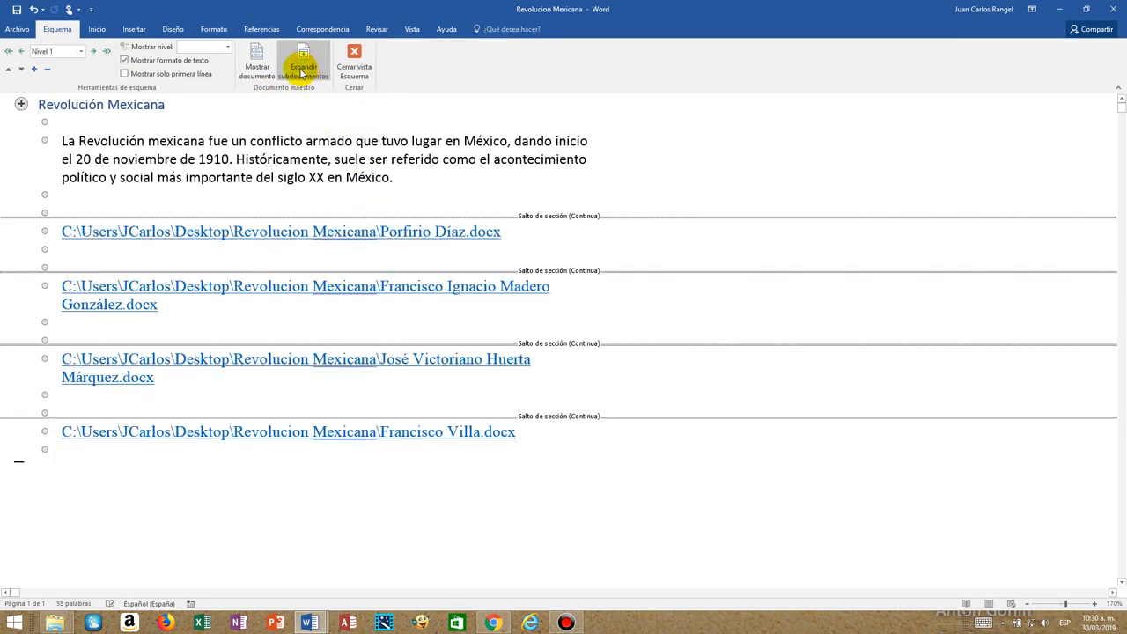
pyautogui.click(300, 71)
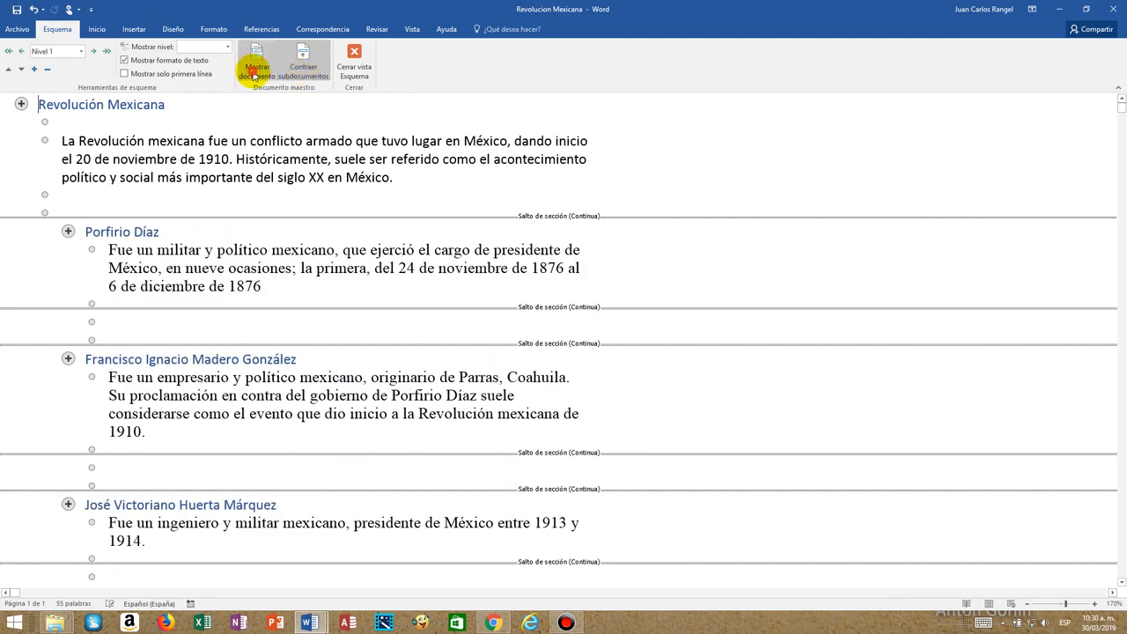
pyautogui.click(258, 69)
pyautogui.click(305, 70)
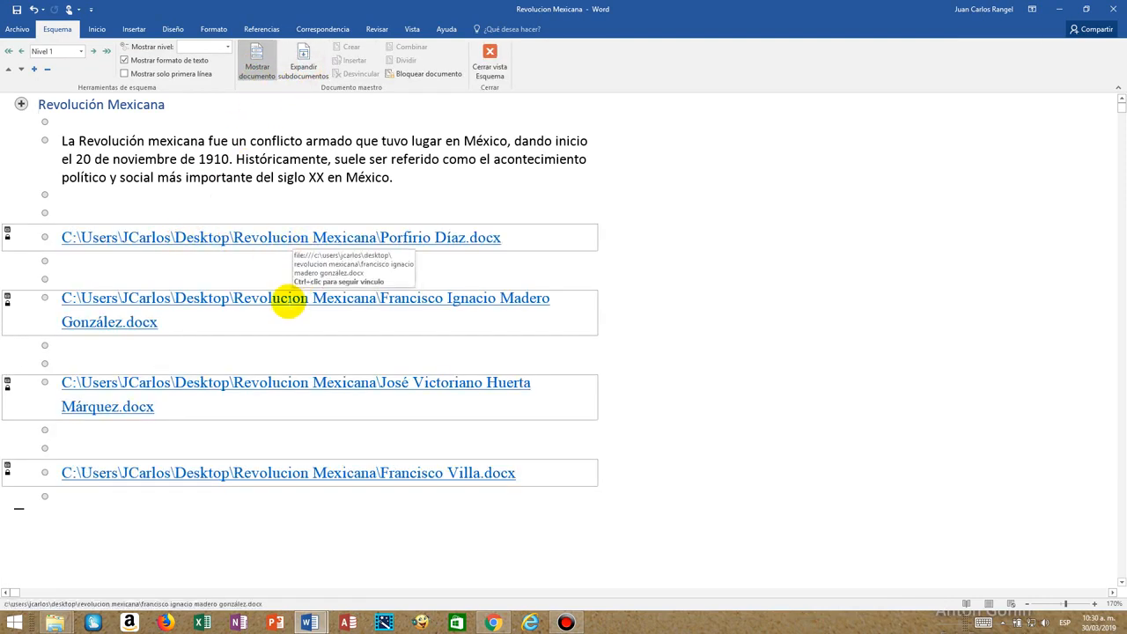
# Open the Francisco Ignacio Madero González subdocument from its link and color its heading red.
pyautogui.keyDown('ctrl'); pyautogui.click(289, 300); pyautogui.keyUp('ctrl')
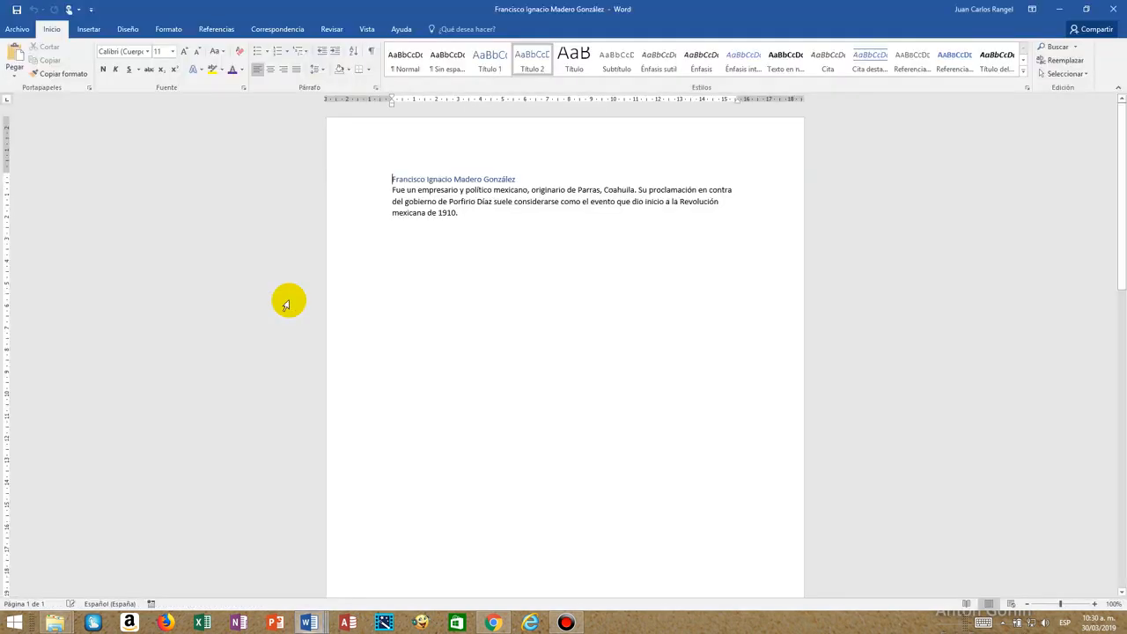
pyautogui.click(365, 181)
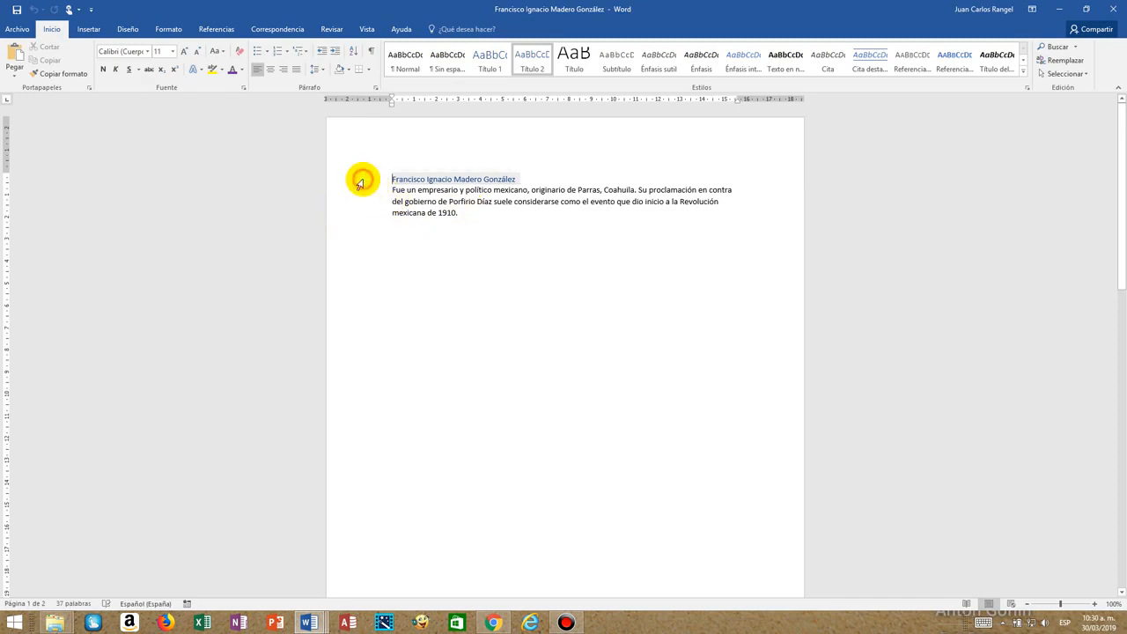
pyautogui.click(242, 72)
pyautogui.click(245, 176)
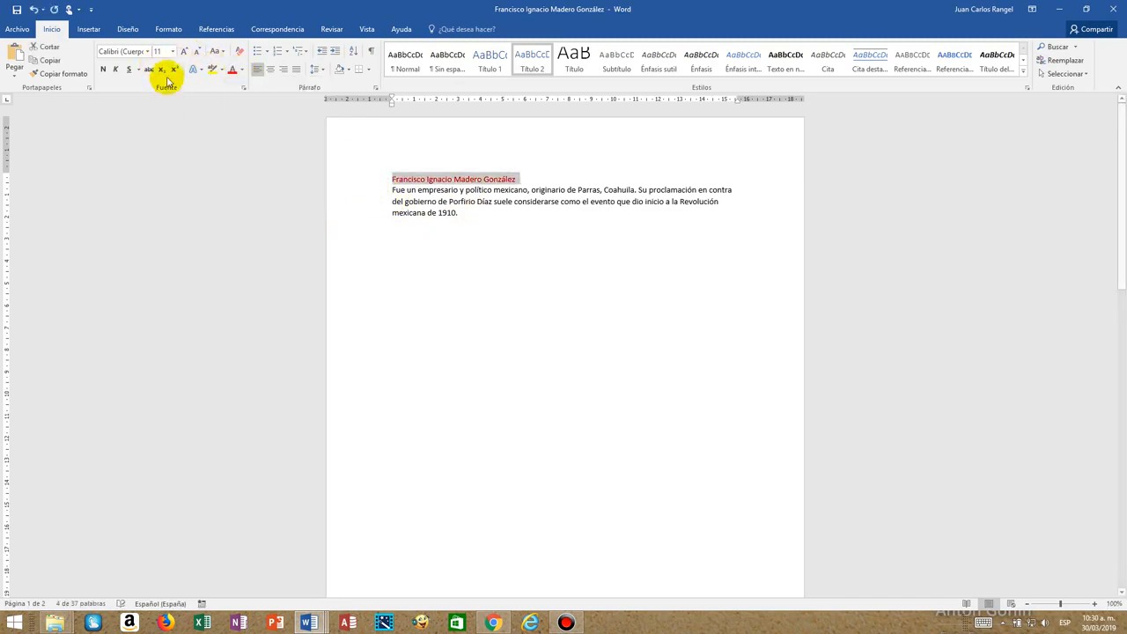
# Set the Francisco Ignacio Madero González heading to size 48 in the Harrington font, and save and close the subdocument.
pyautogui.click(177, 53)
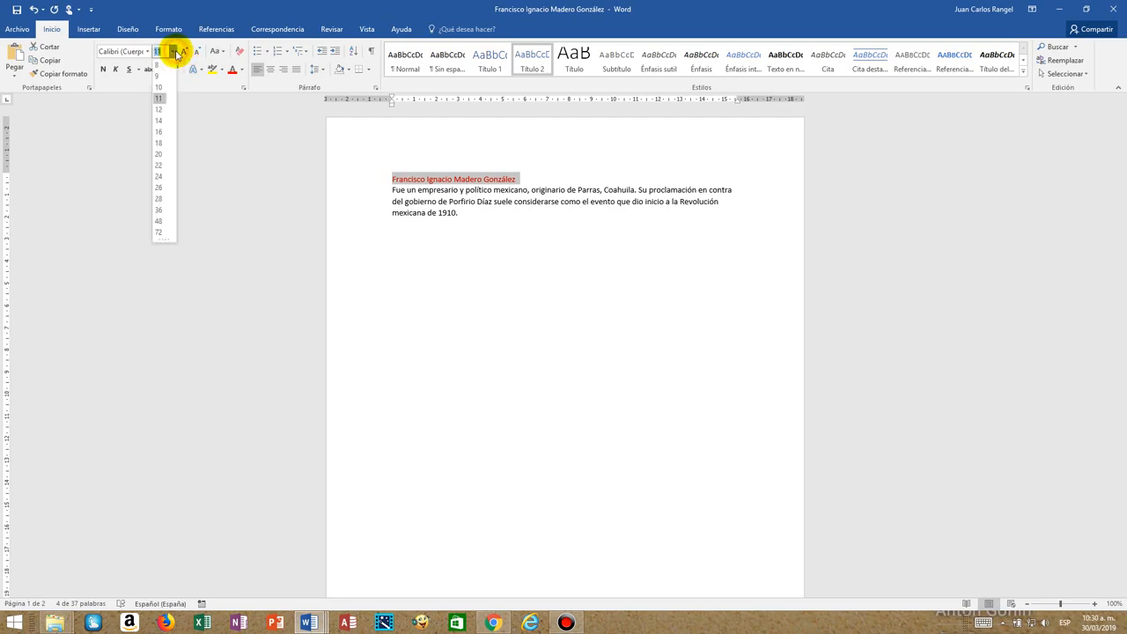
pyautogui.click(153, 227)
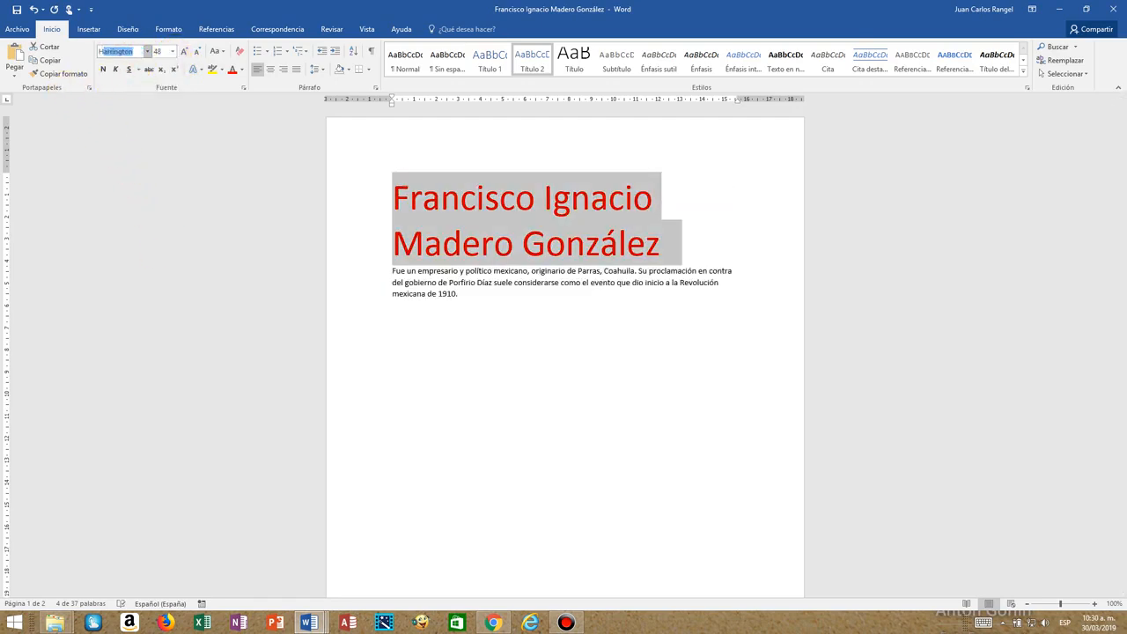
pyautogui.press('Return')
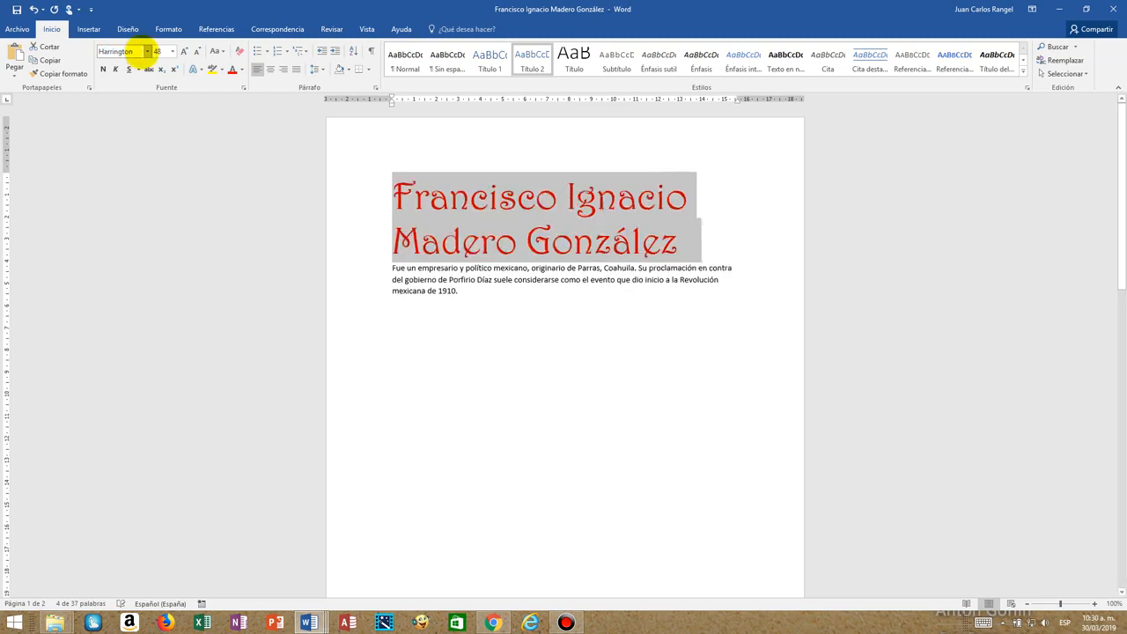
pyautogui.click(619, 257)
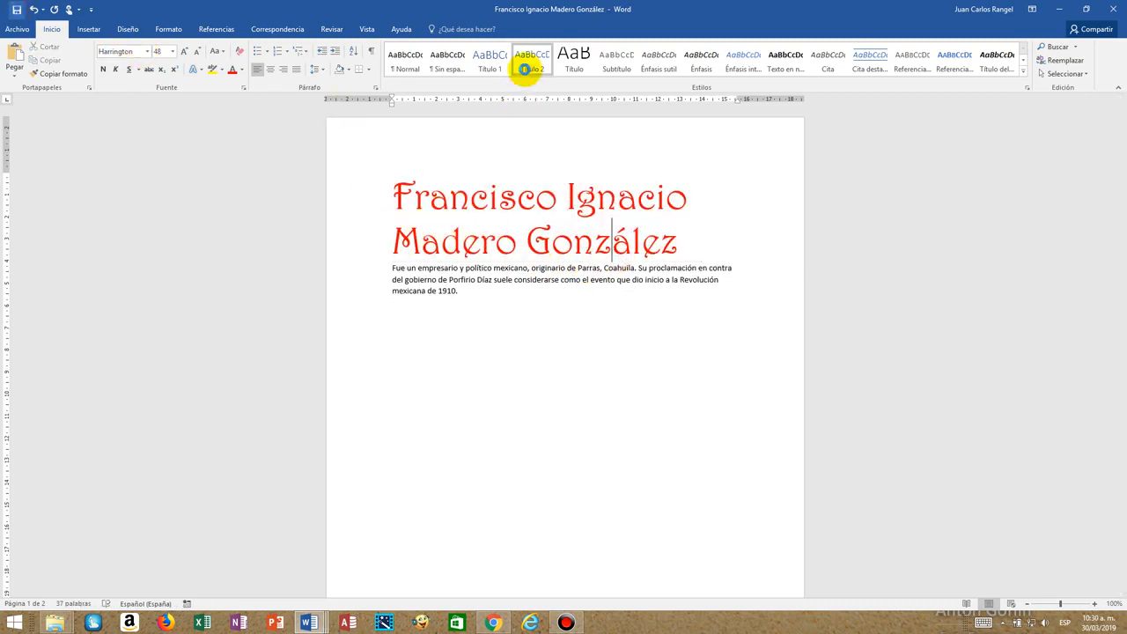
pyautogui.moveTo(1114, 14)
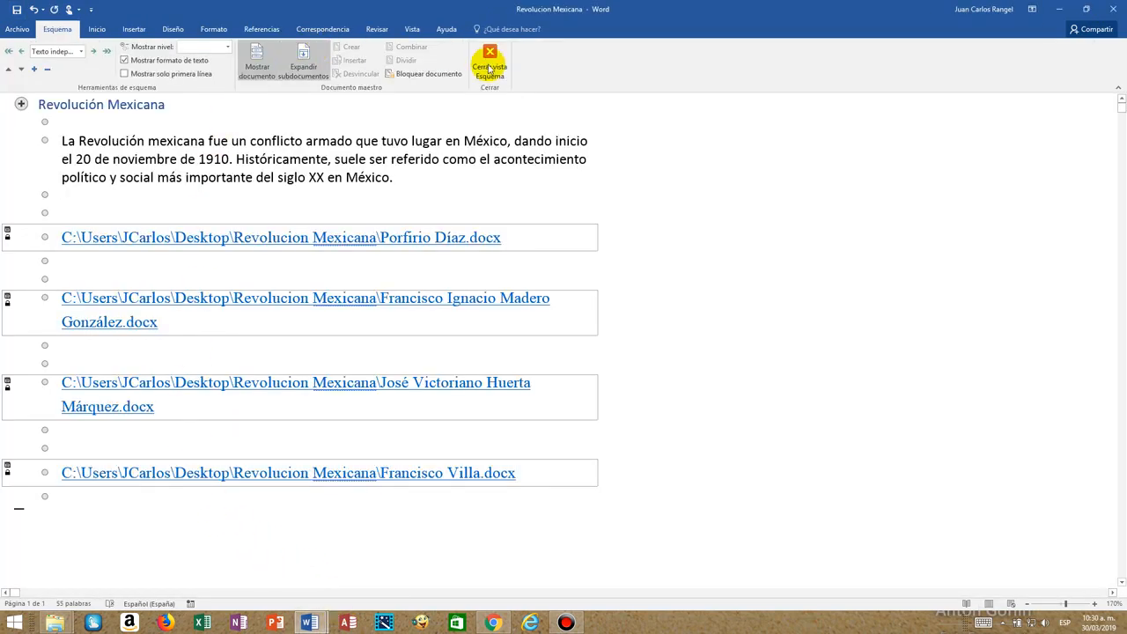
# View the master document's links outside Outline view, and expand all subdocuments back in Outline view.
pyautogui.click(490, 68)
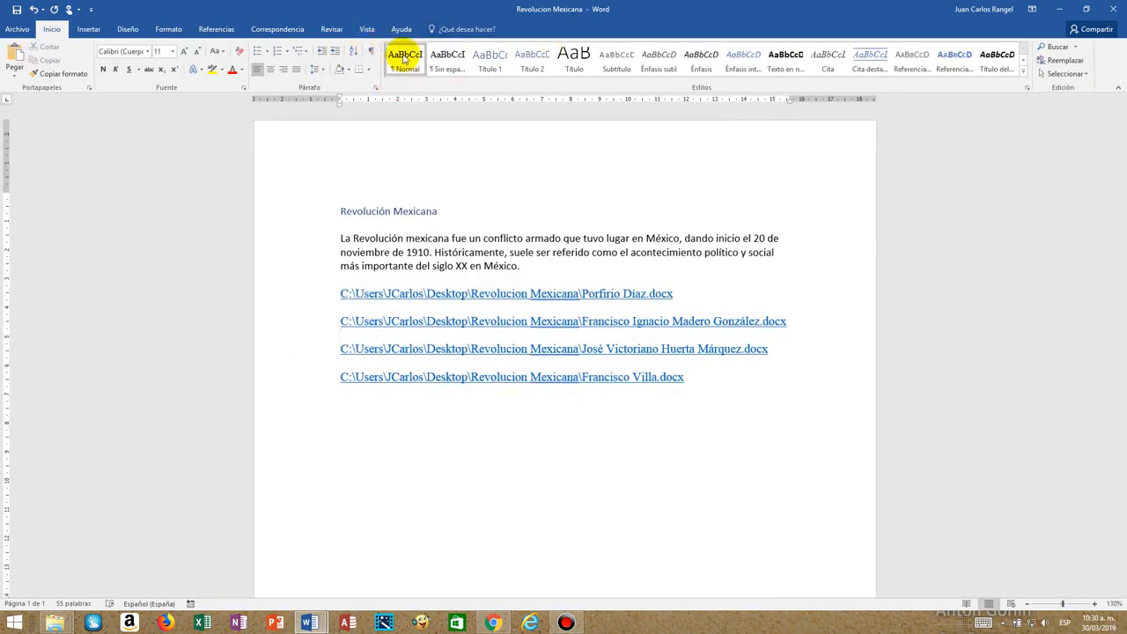
pyautogui.click(366, 30)
pyautogui.click(109, 47)
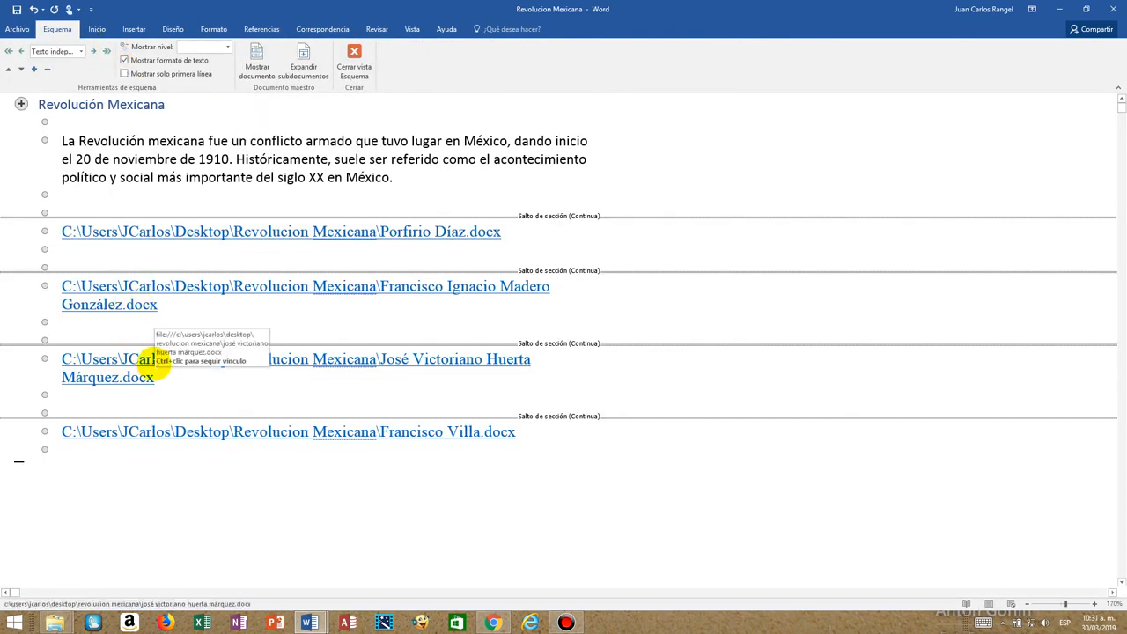
pyautogui.click(258, 69)
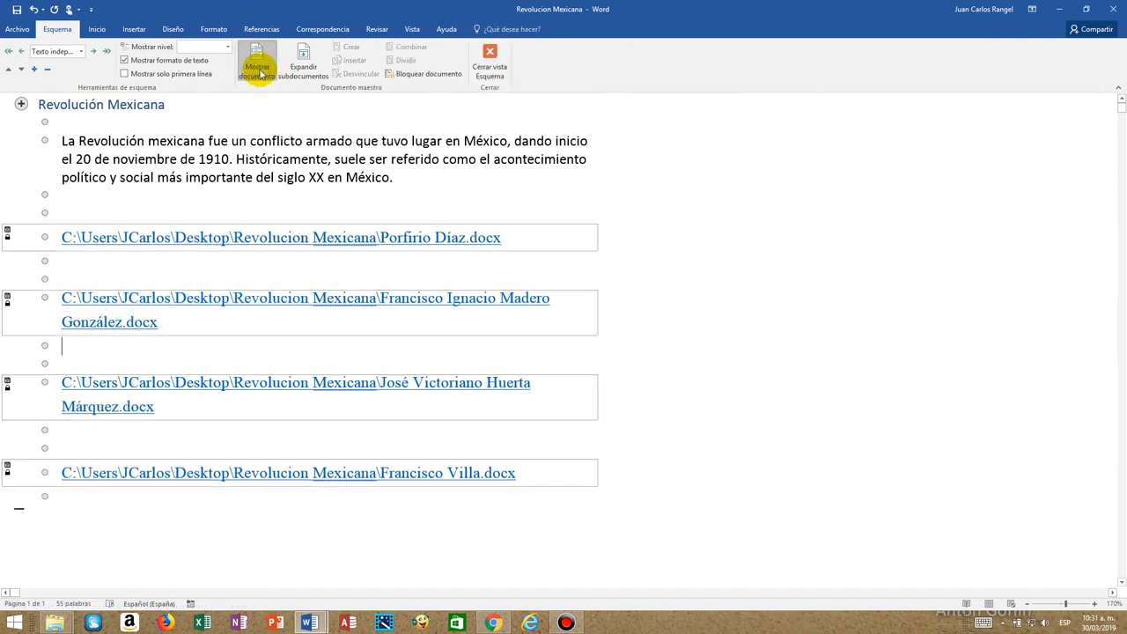
pyautogui.click(490, 67)
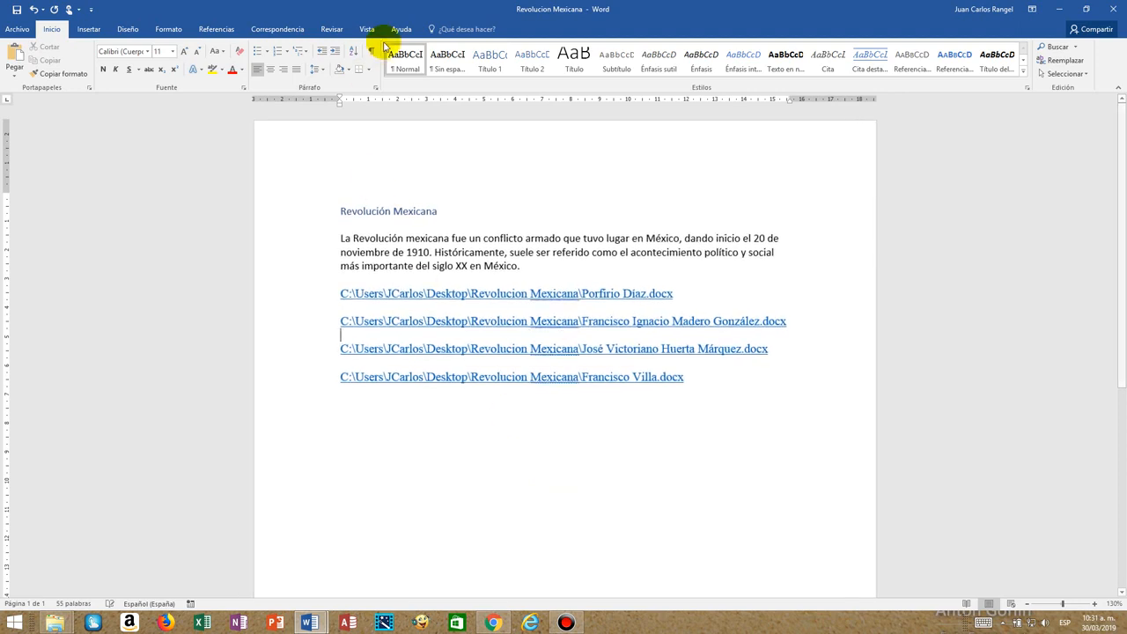
pyautogui.click(300, 78)
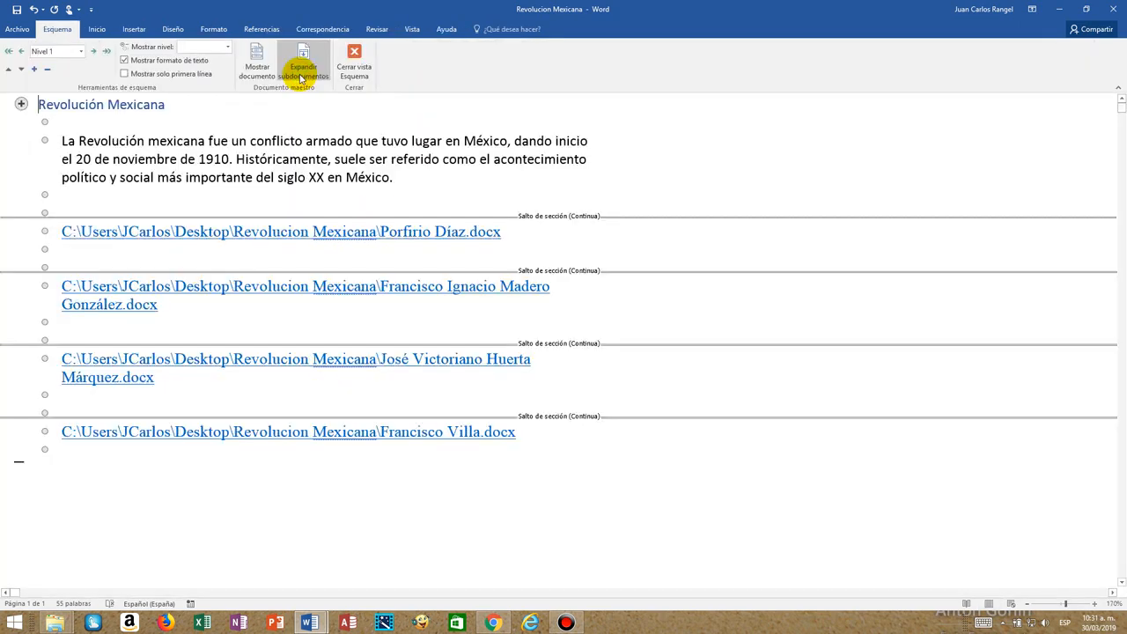
pyautogui.click(300, 78)
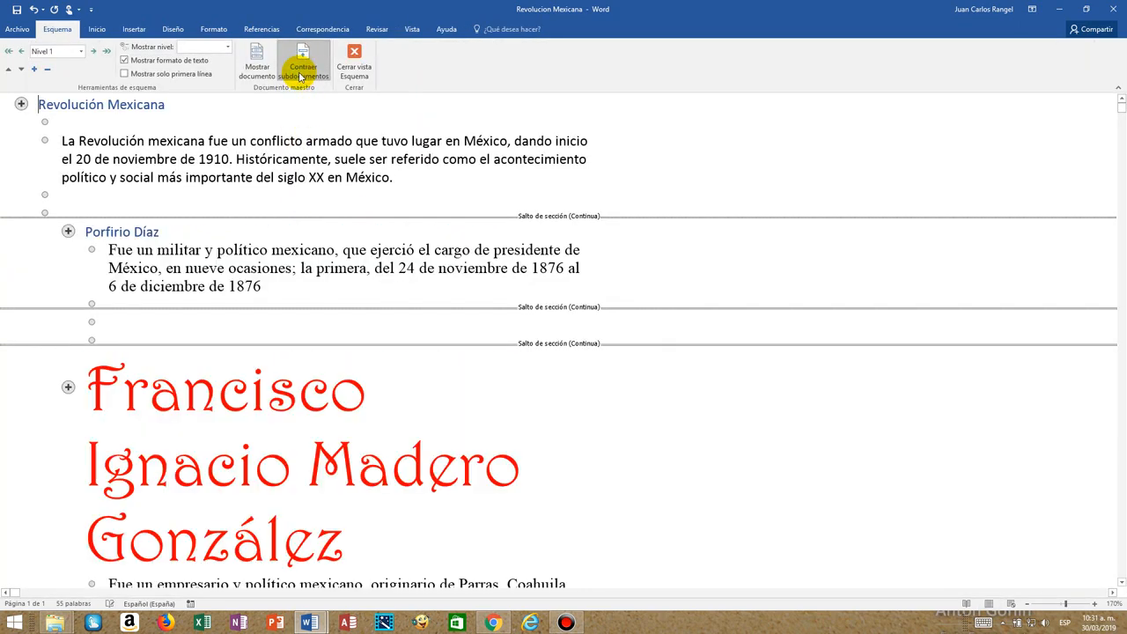
# Collapse the master document's subdocuments into file links and expand them back into full text.
pyautogui.scroll(-3, 294, 265)
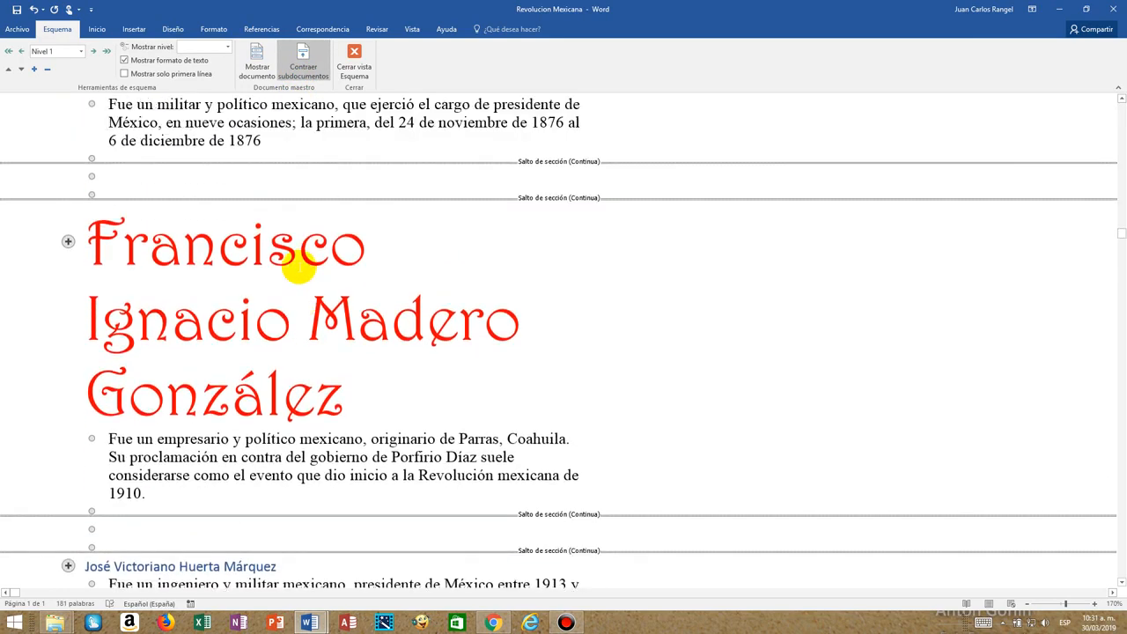
pyautogui.scroll(2, 294, 259)
pyautogui.click(304, 62)
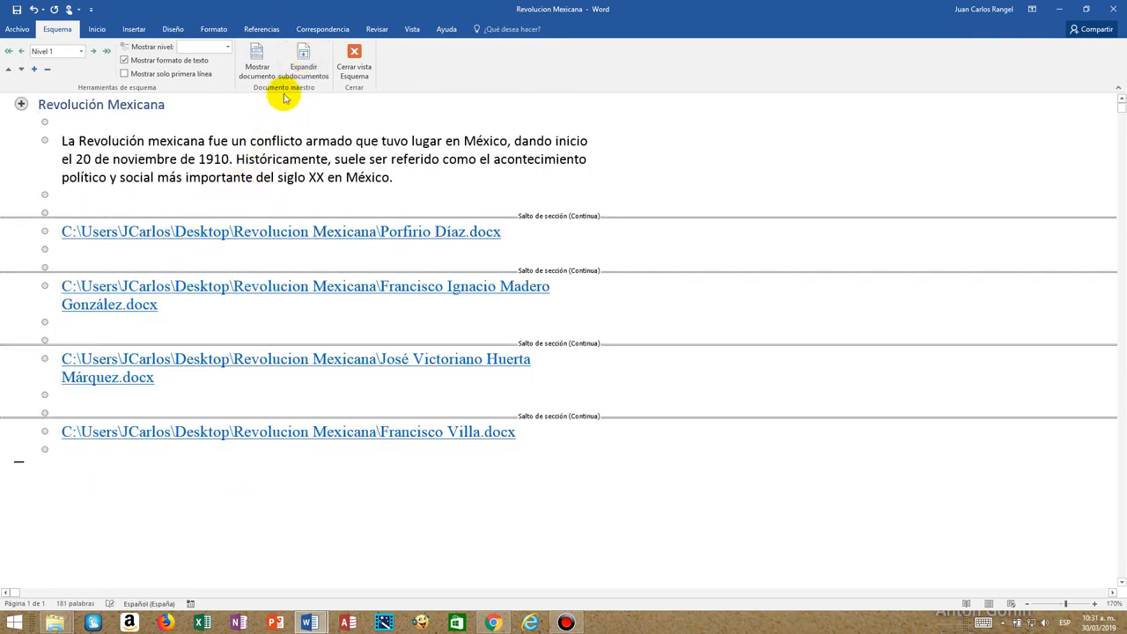
pyautogui.click(308, 76)
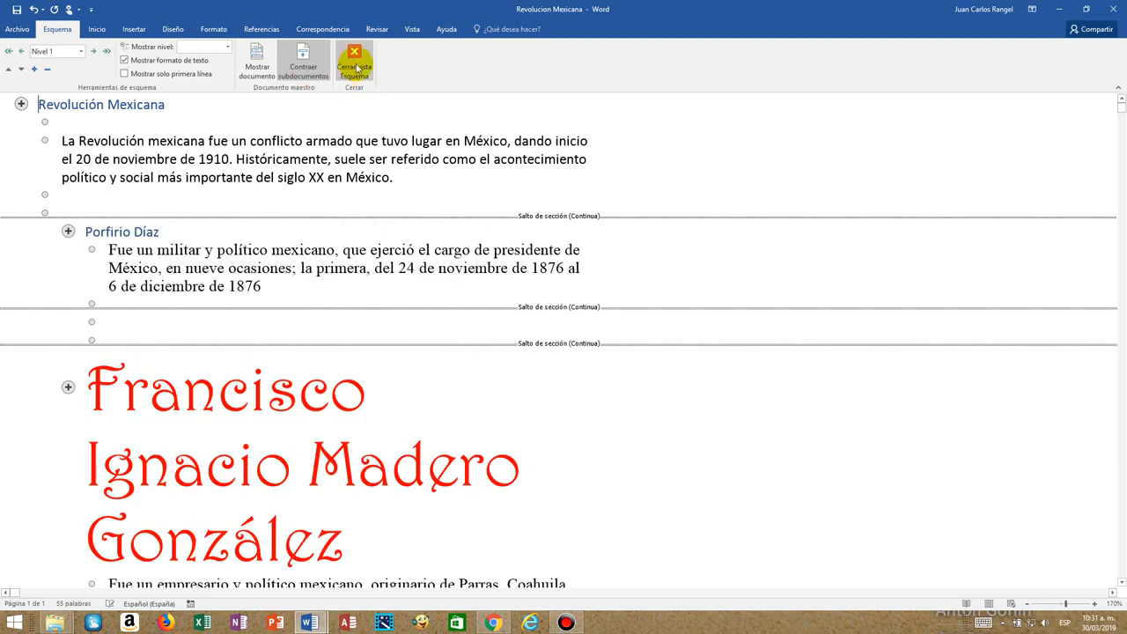
# Close Outline view and review the heading formatting of all biographies in the Revolución Mexicana master document.
pyautogui.click(355, 66)
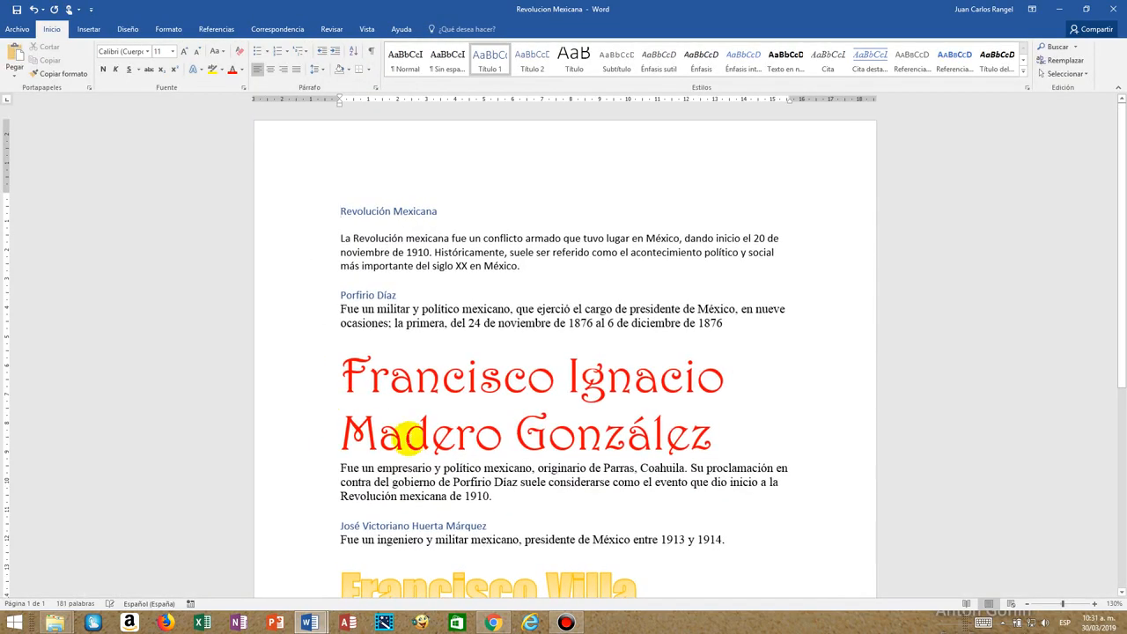
pyautogui.scroll(-4, 409, 437)
pyautogui.scroll(6, 409, 437)
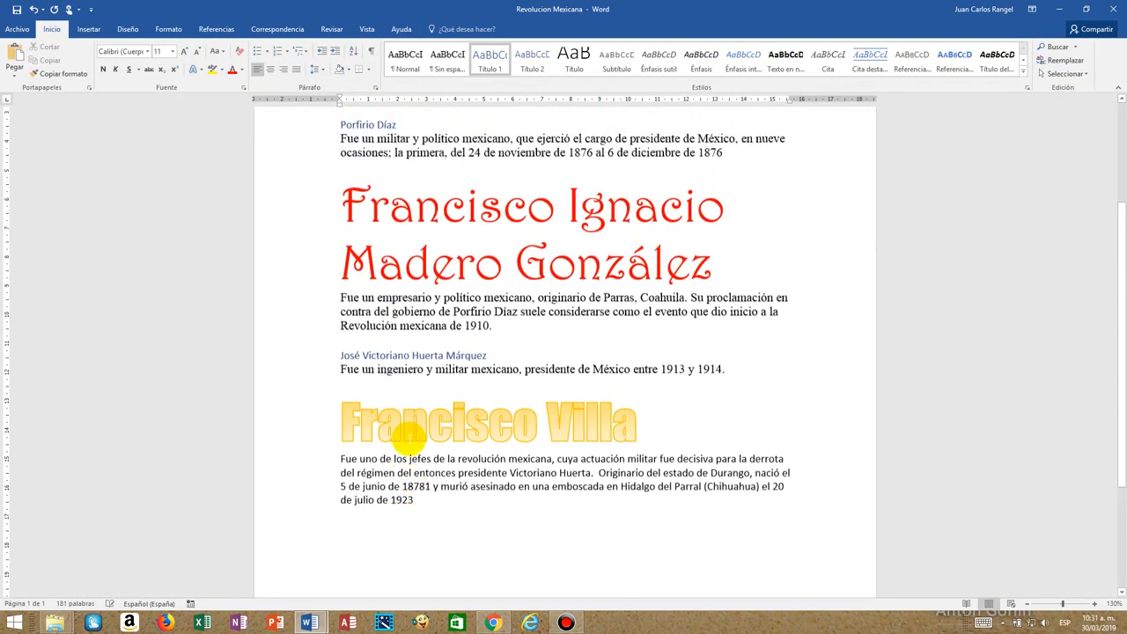
pyautogui.scroll(1, 409, 438)
pyautogui.scroll(-4, 401, 438)
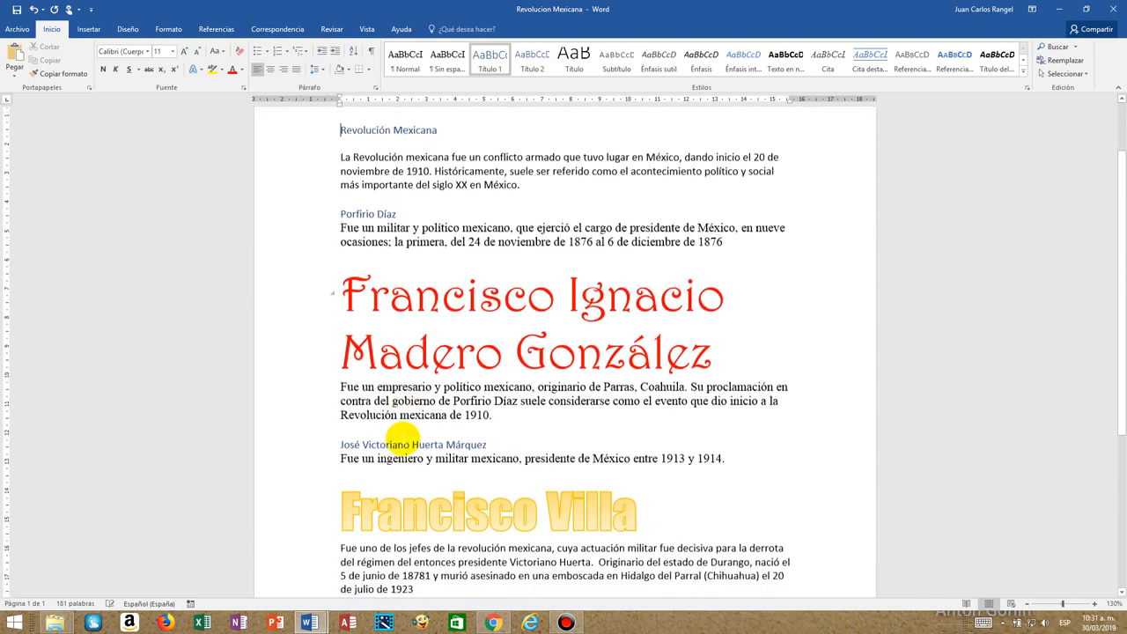
pyautogui.scroll(4, 428, 519)
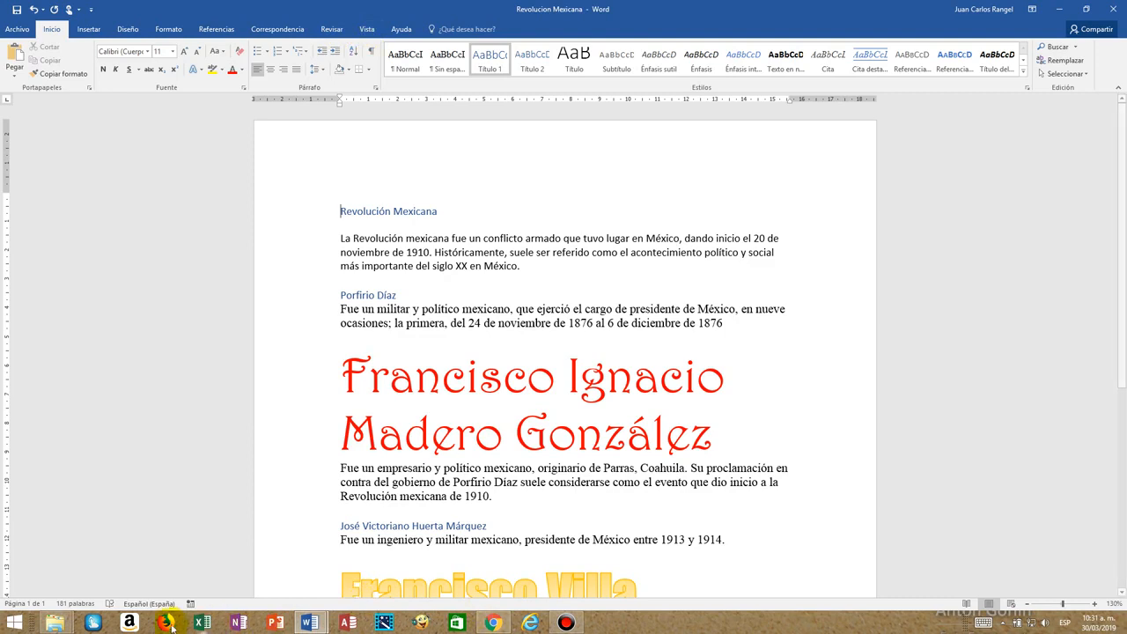
# Switch to the Revolucion Mexicana folder in File Explorer and point out the biography files and the master document file.
pyautogui.moveTo(56, 624)
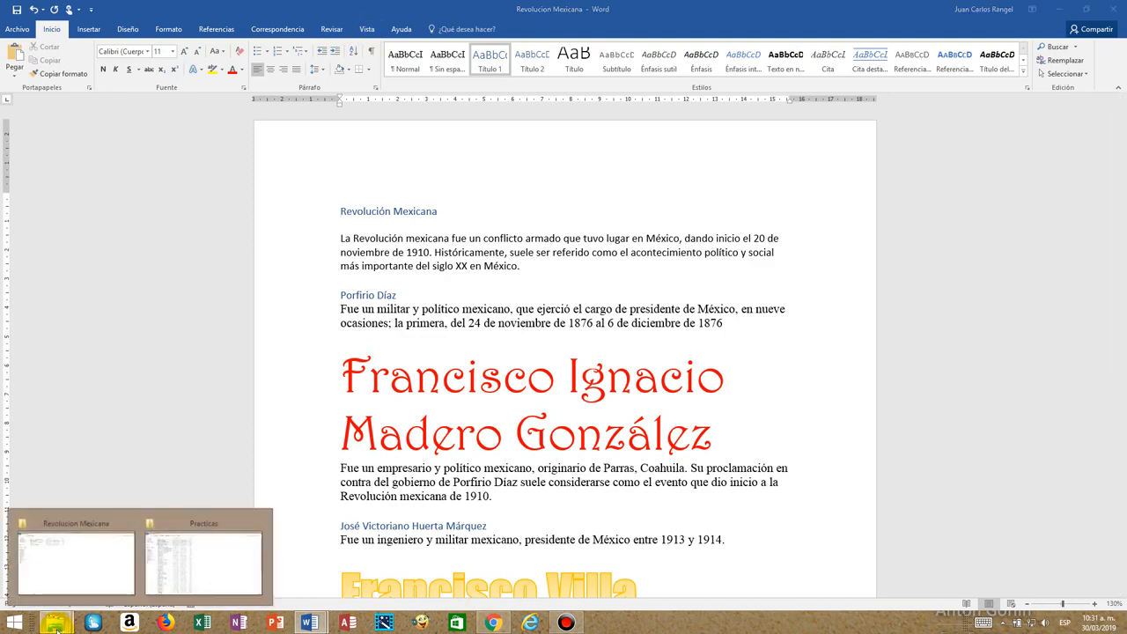
pyautogui.click(57, 571)
pyautogui.click(164, 102)
pyautogui.click(158, 114)
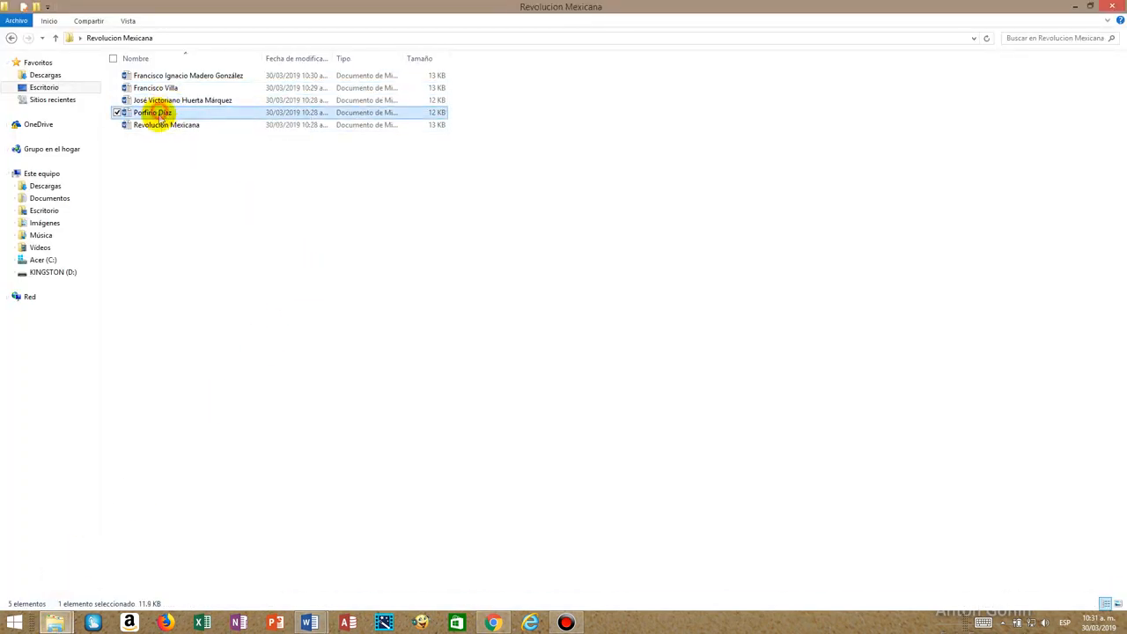
pyautogui.click(156, 126)
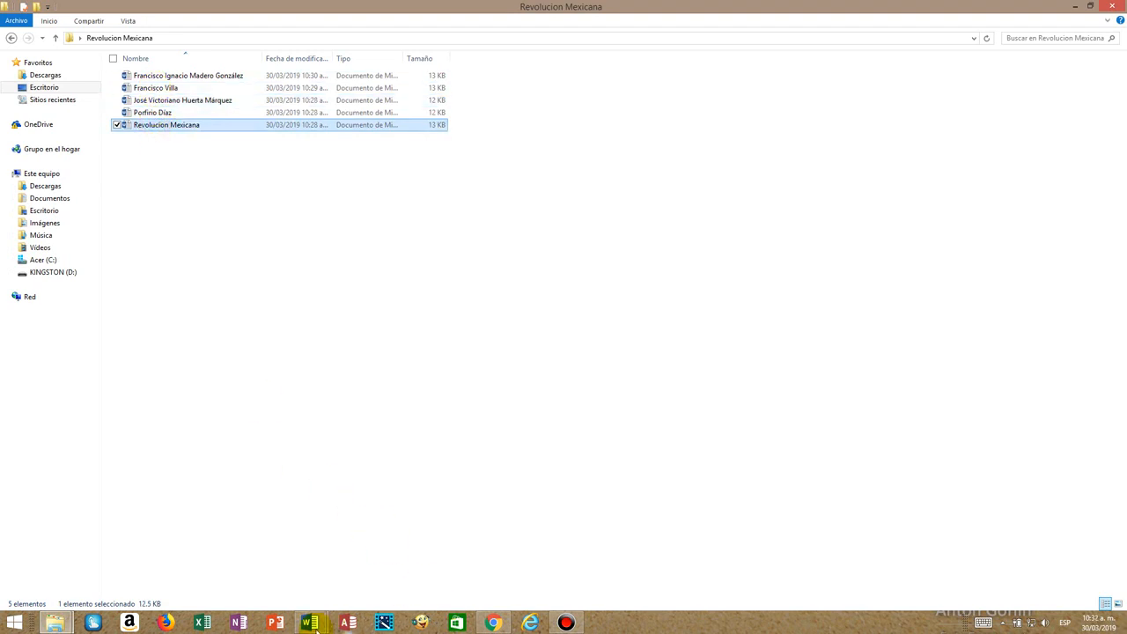
# Switch to the open Francisco Villa subdocument in Word.
pyautogui.moveTo(311, 623)
pyautogui.click(404, 572)
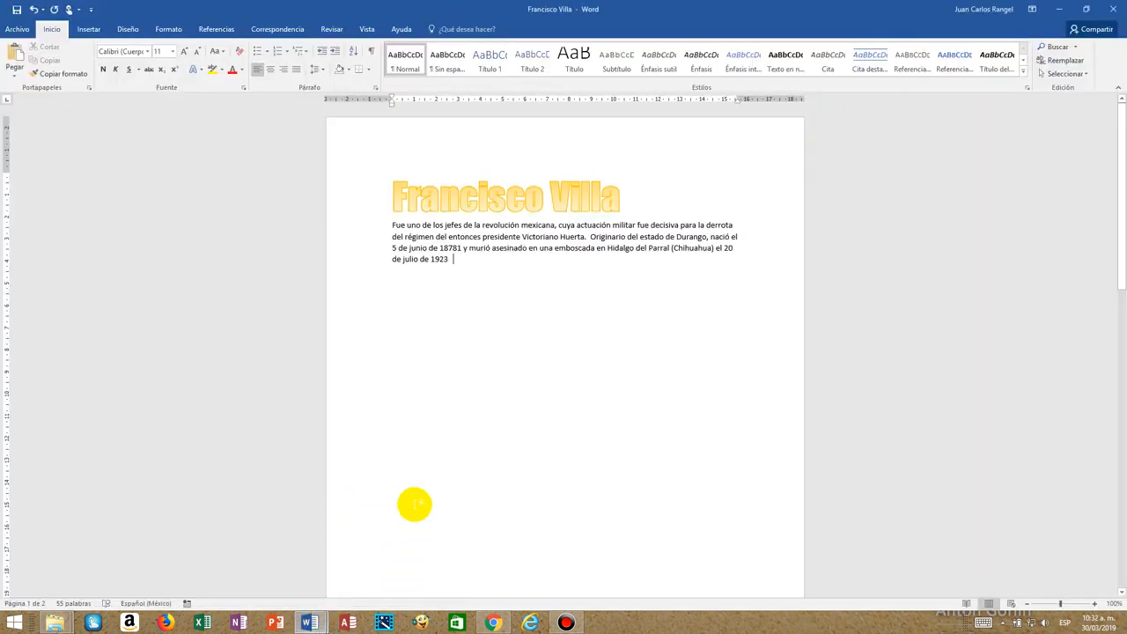